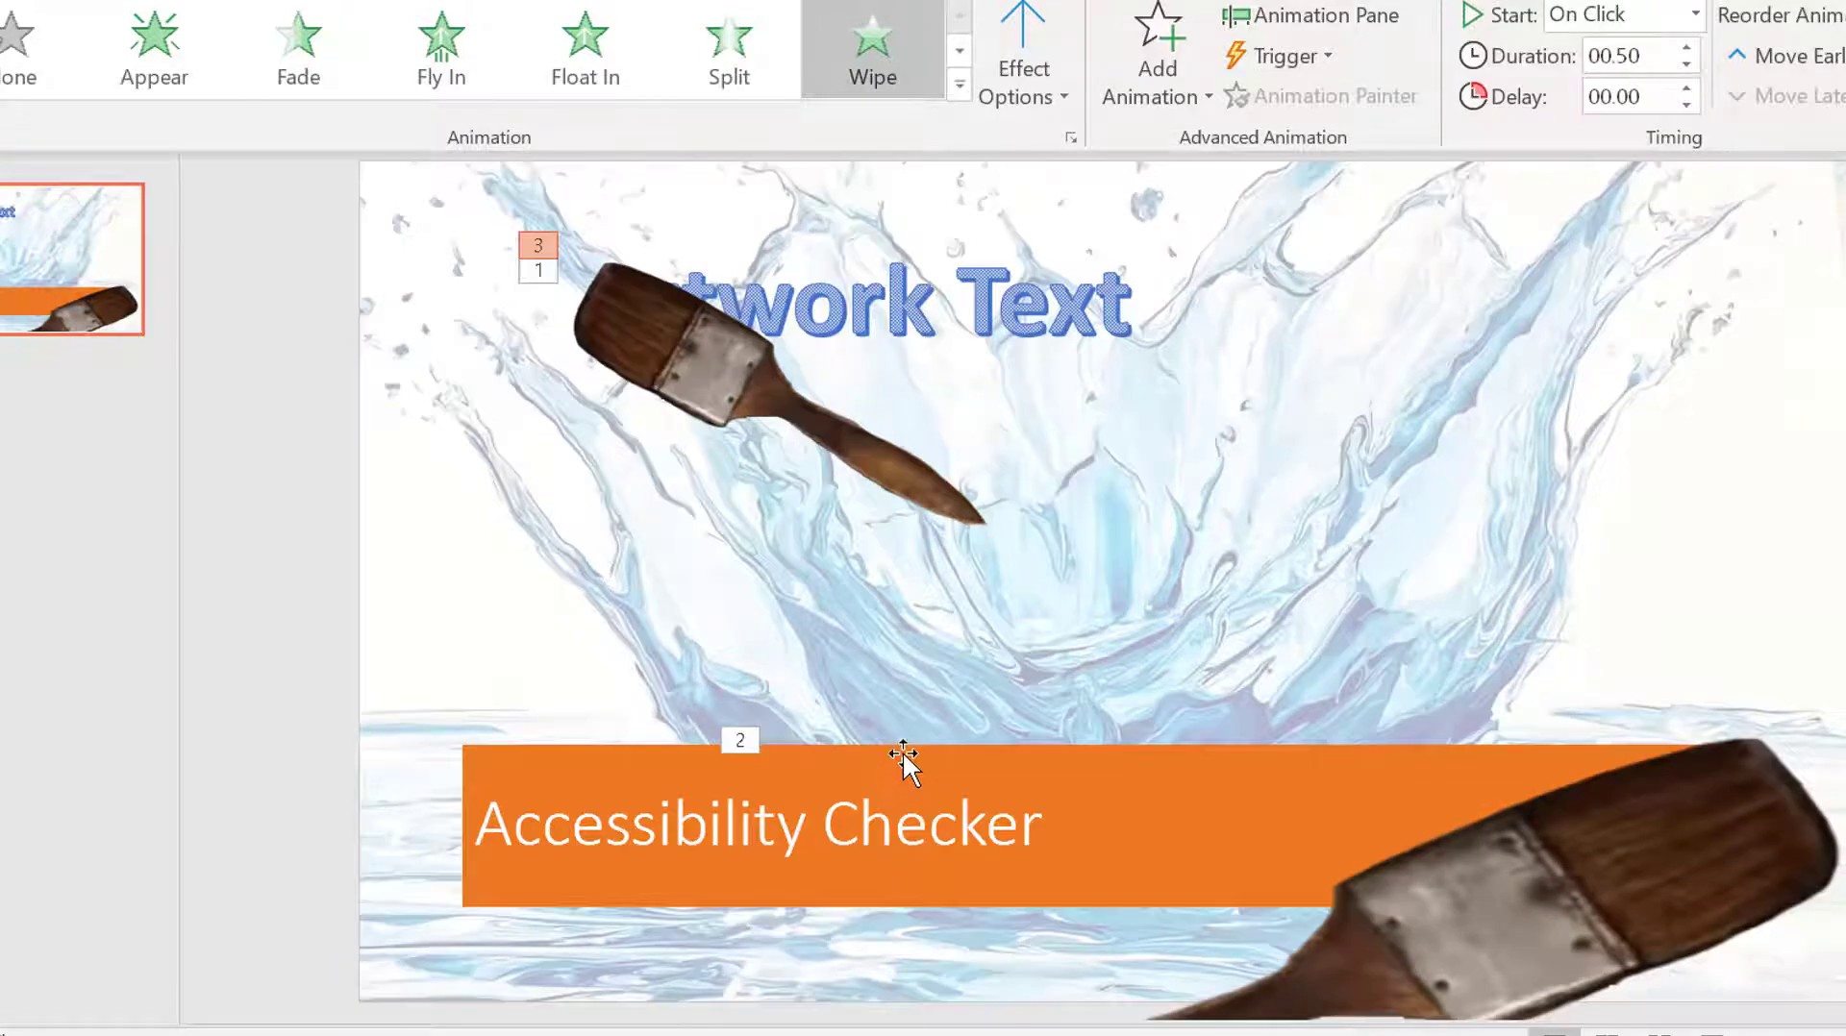
- Apply the Wipe entrance animation to the Accessibility Checker title and show the Animation Pane
{"action": "left_click", "coordinate": [903, 752]}
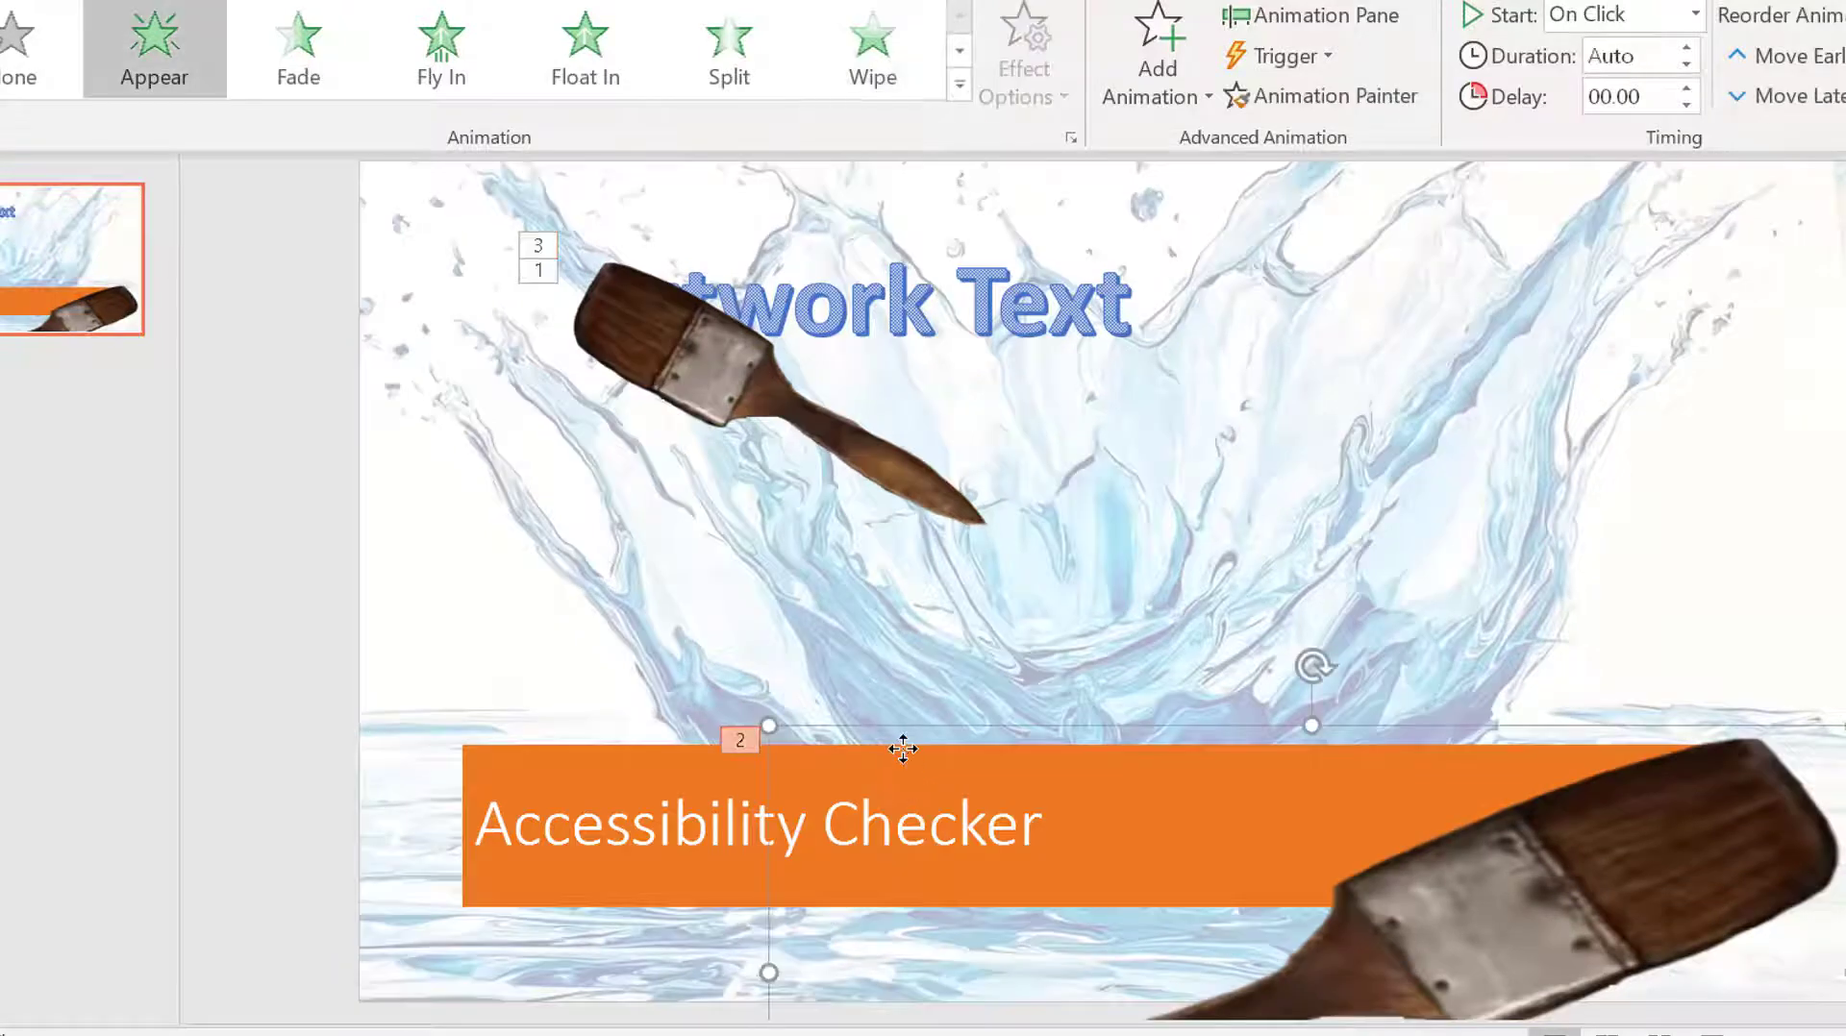
{"action": "left_click", "coordinate": [577, 771]}
{"action": "left_click", "coordinate": [868, 59]}
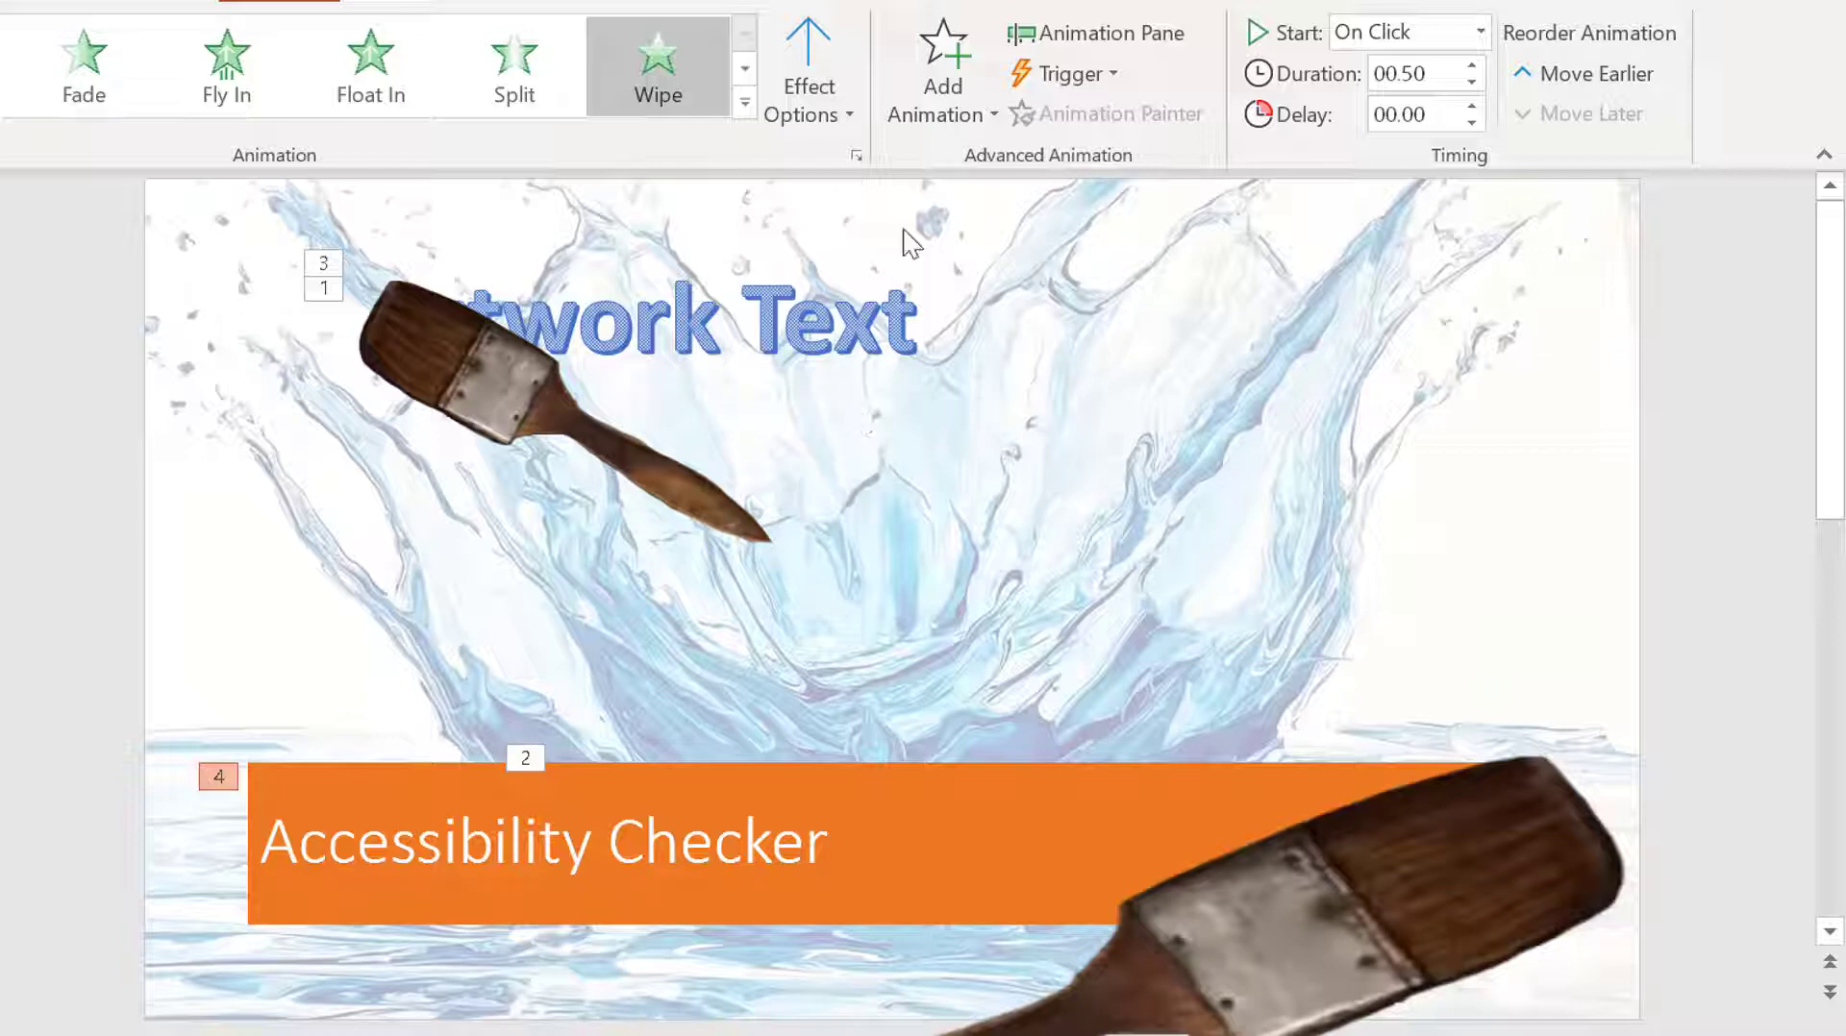
{"action": "left_click", "coordinate": [1074, 38]}
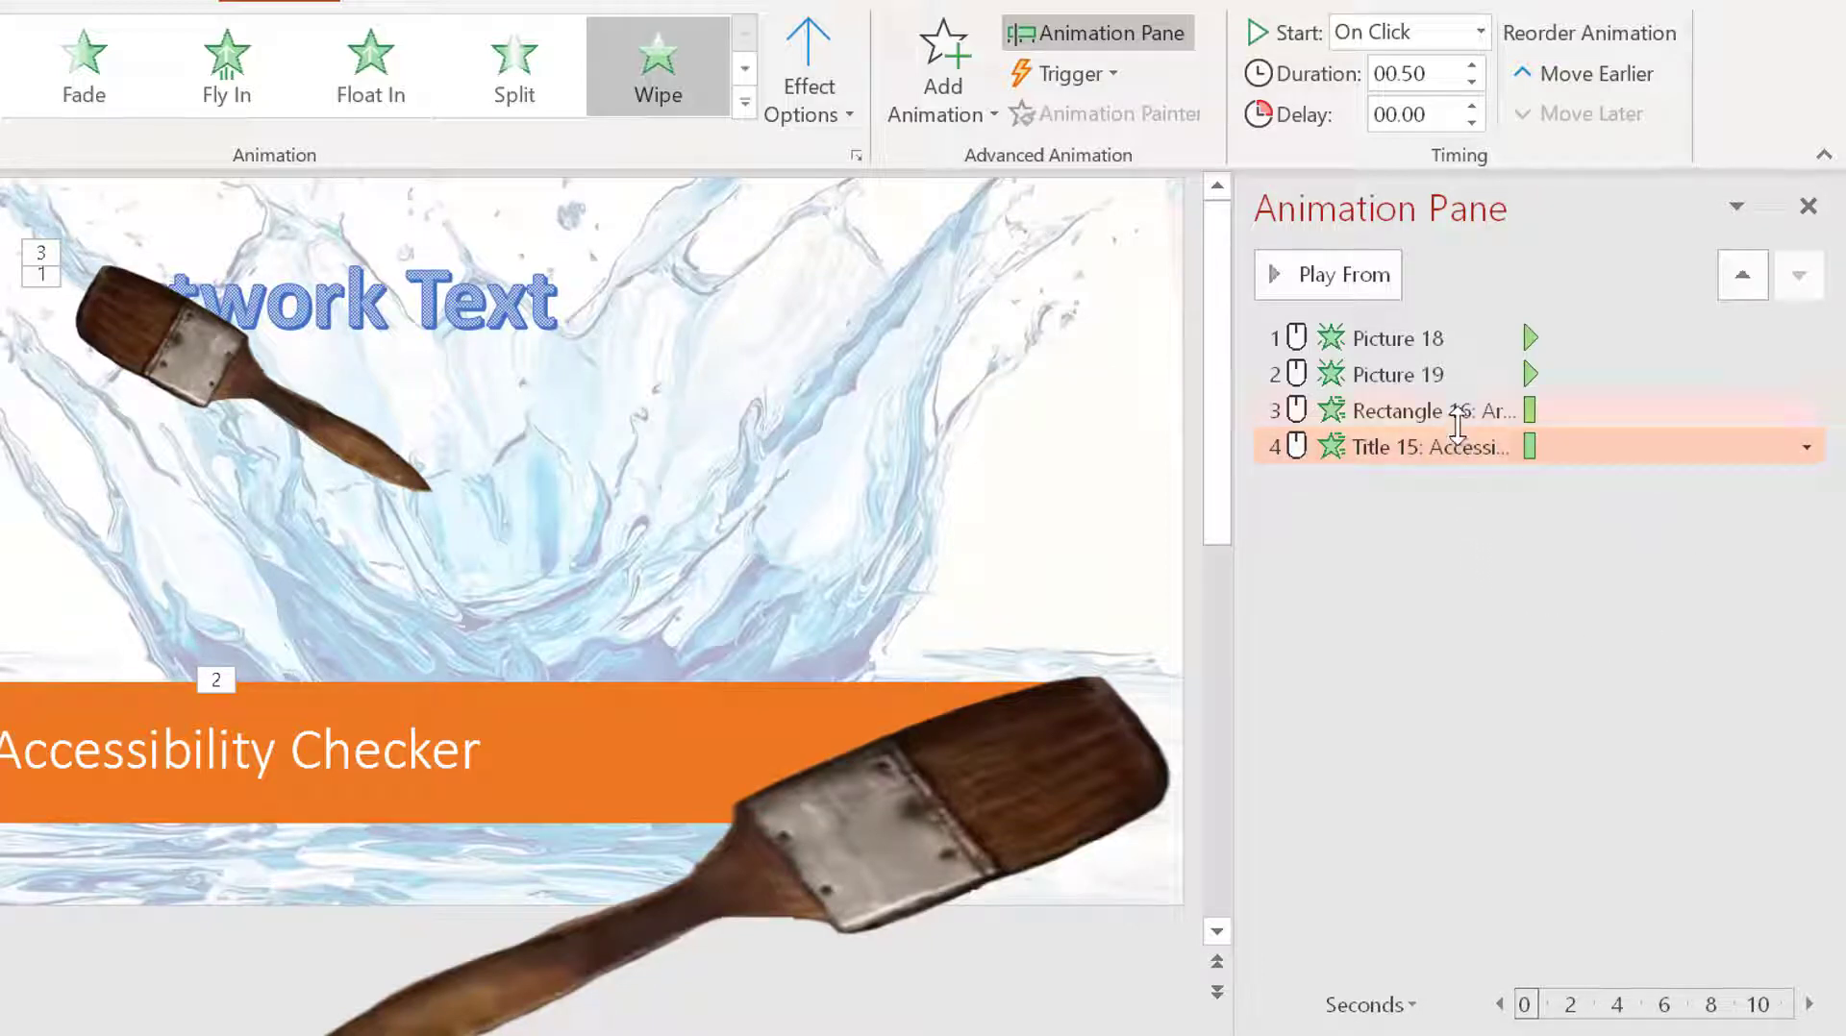
- Set the Rectangle 16 artwork text's Wipe animation to start With Previous with direction From Left
{"action": "left_click", "coordinate": [1458, 418]}
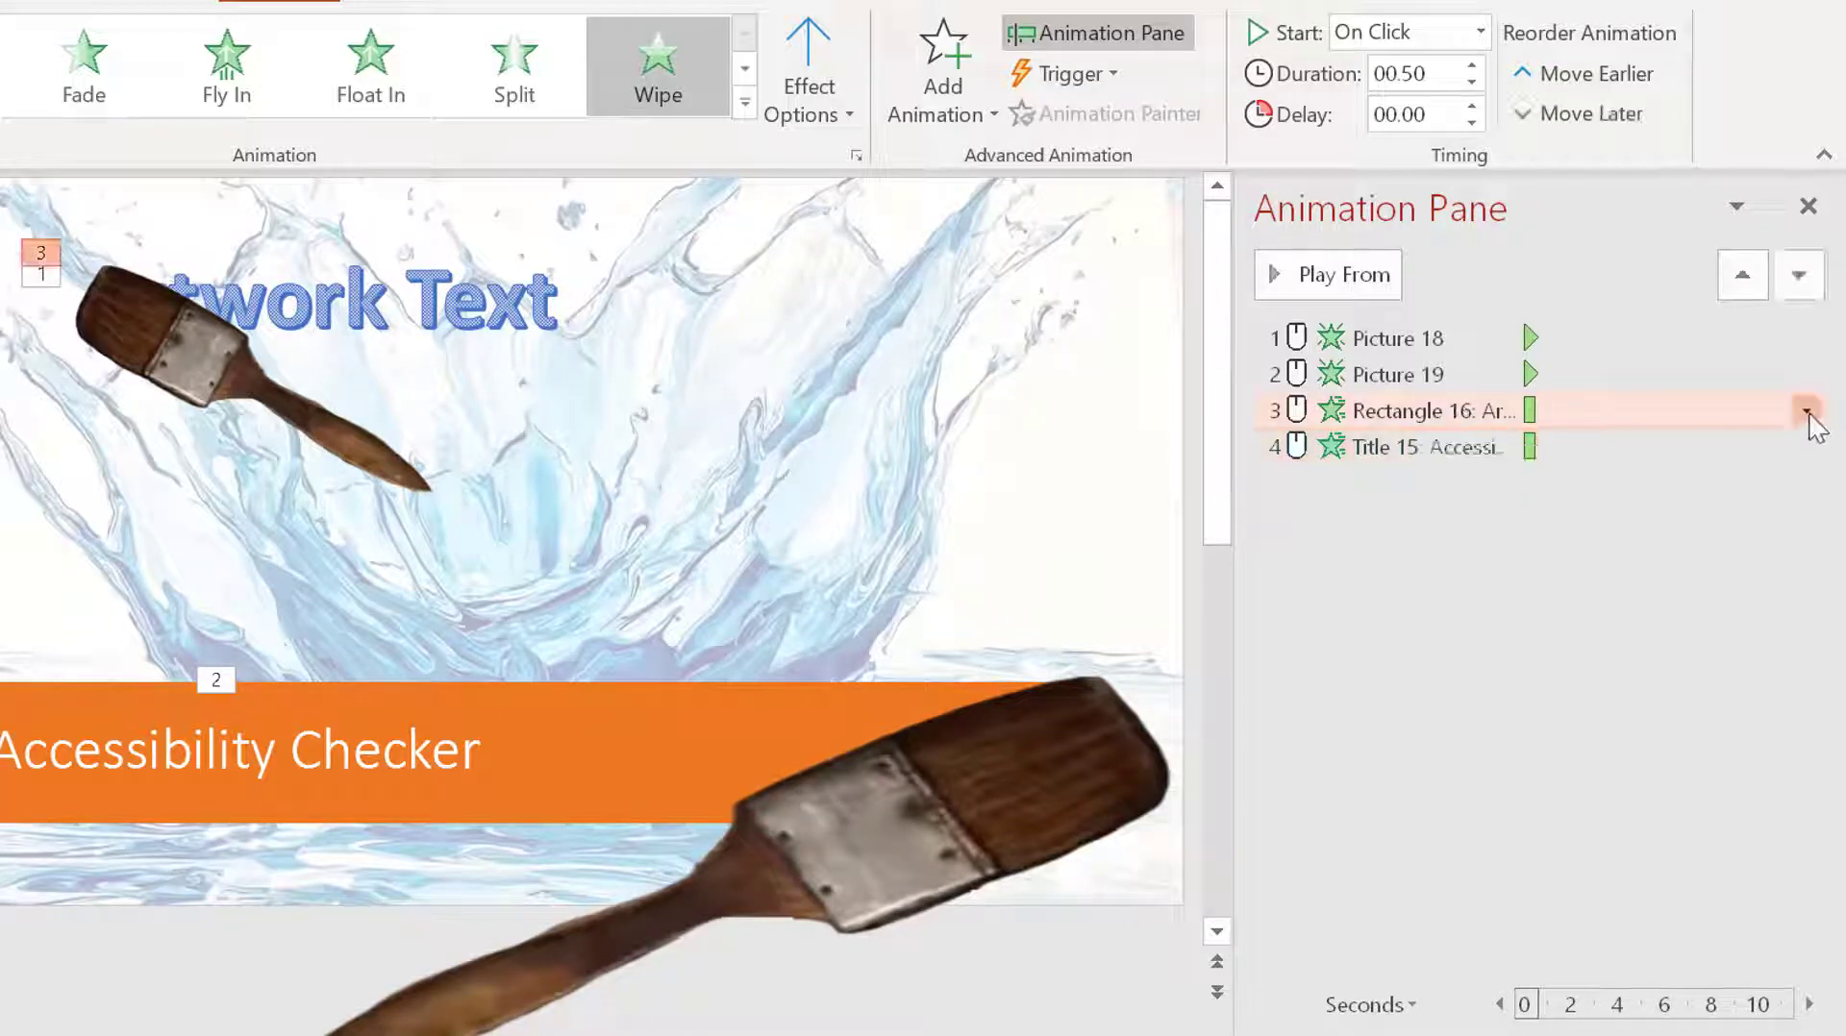
{"action": "left_click", "coordinate": [1806, 413]}
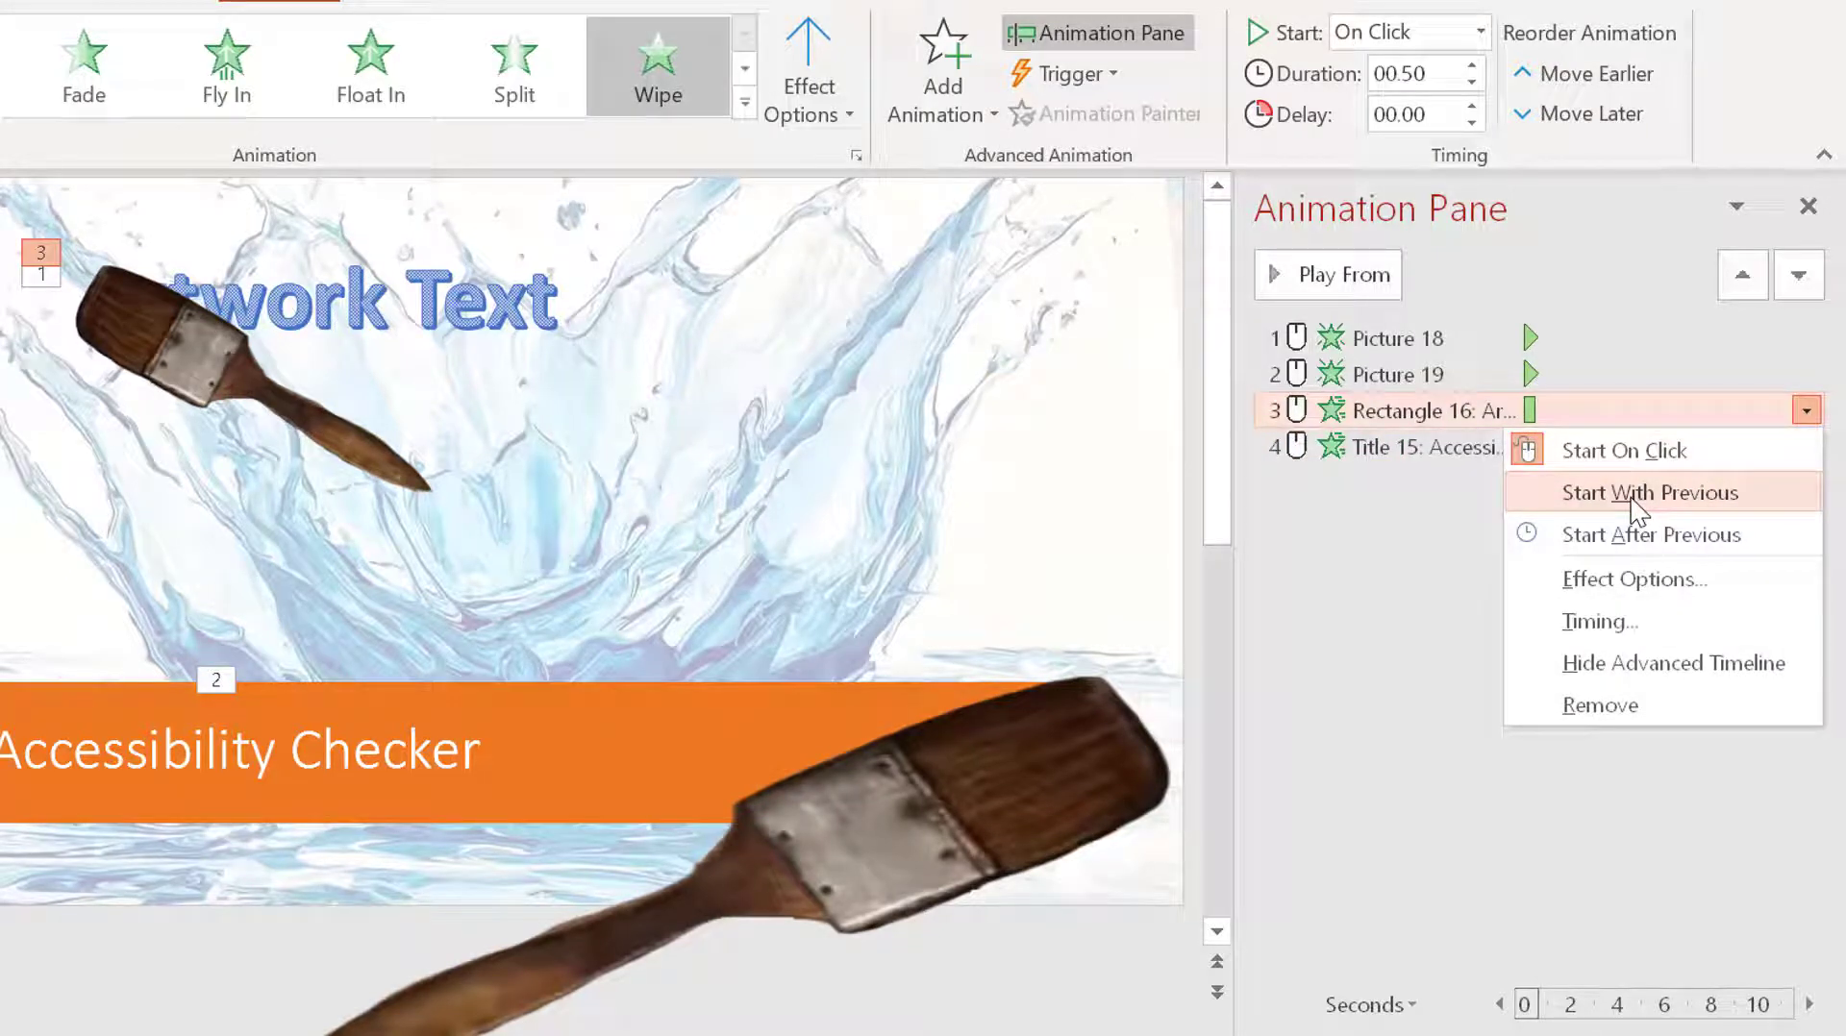
{"action": "left_click", "coordinate": [1637, 499]}
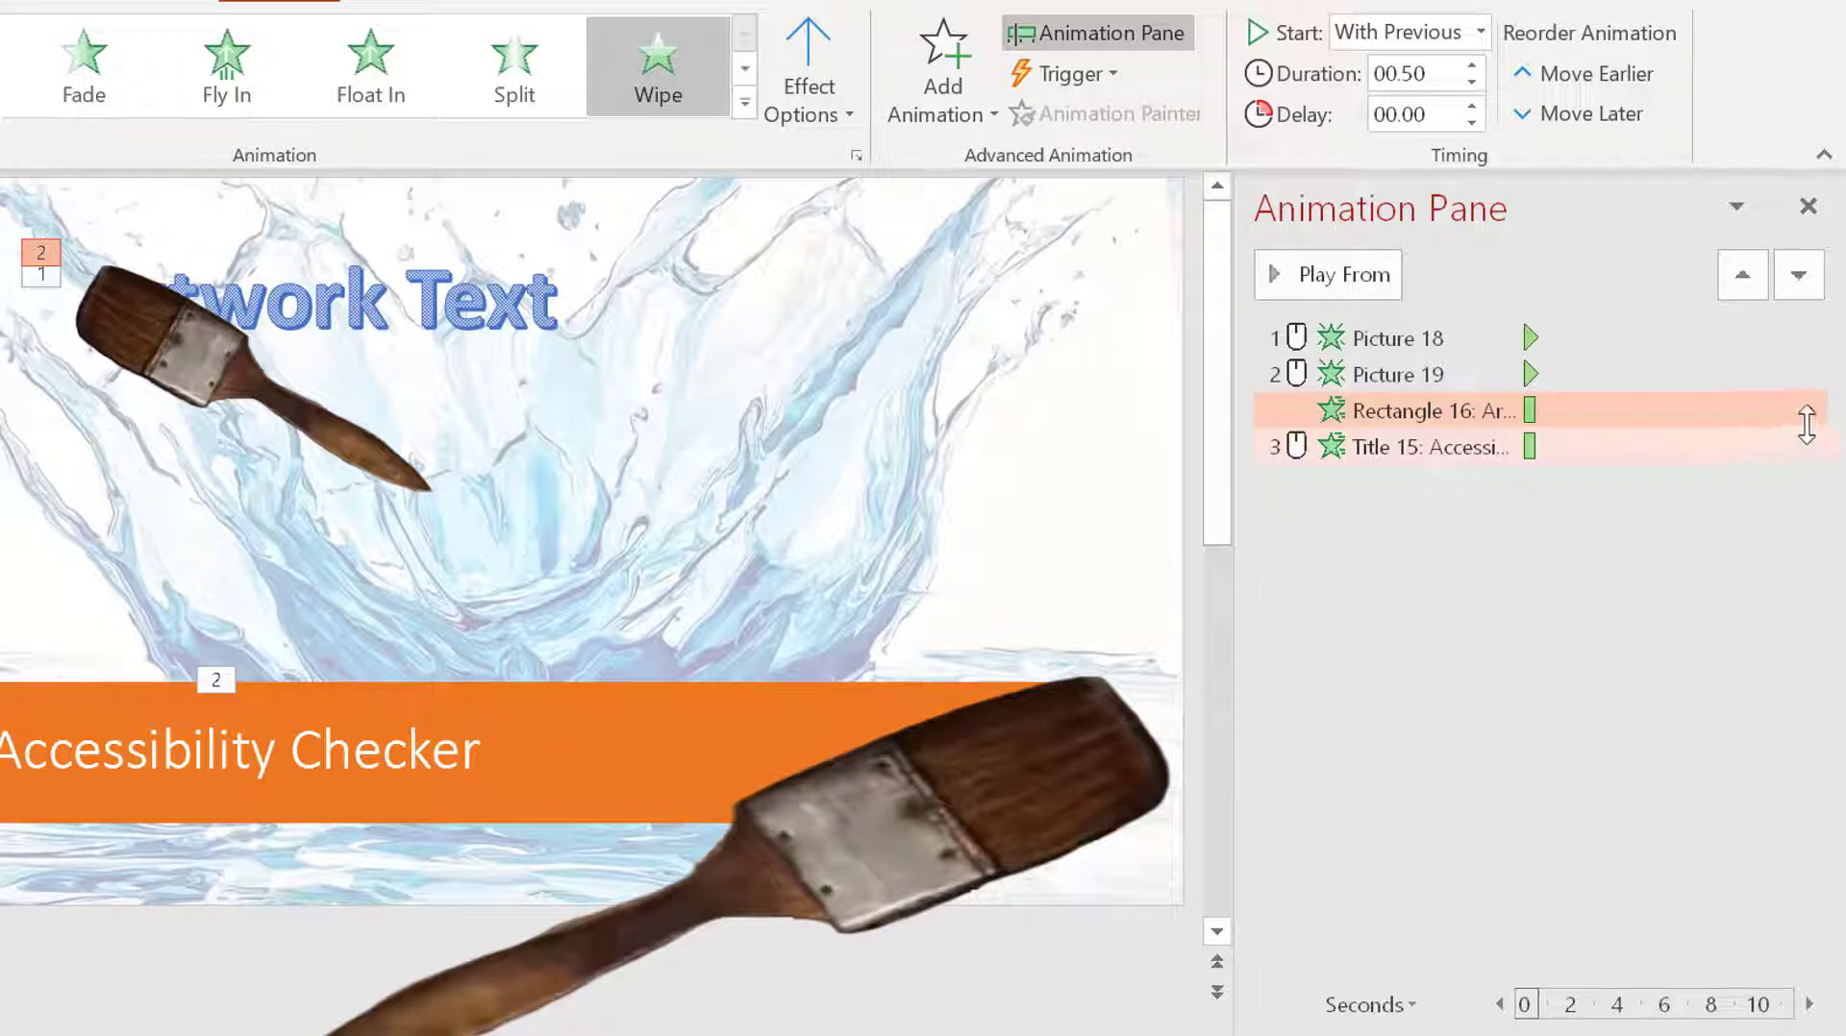
{"action": "left_click", "coordinate": [1807, 413]}
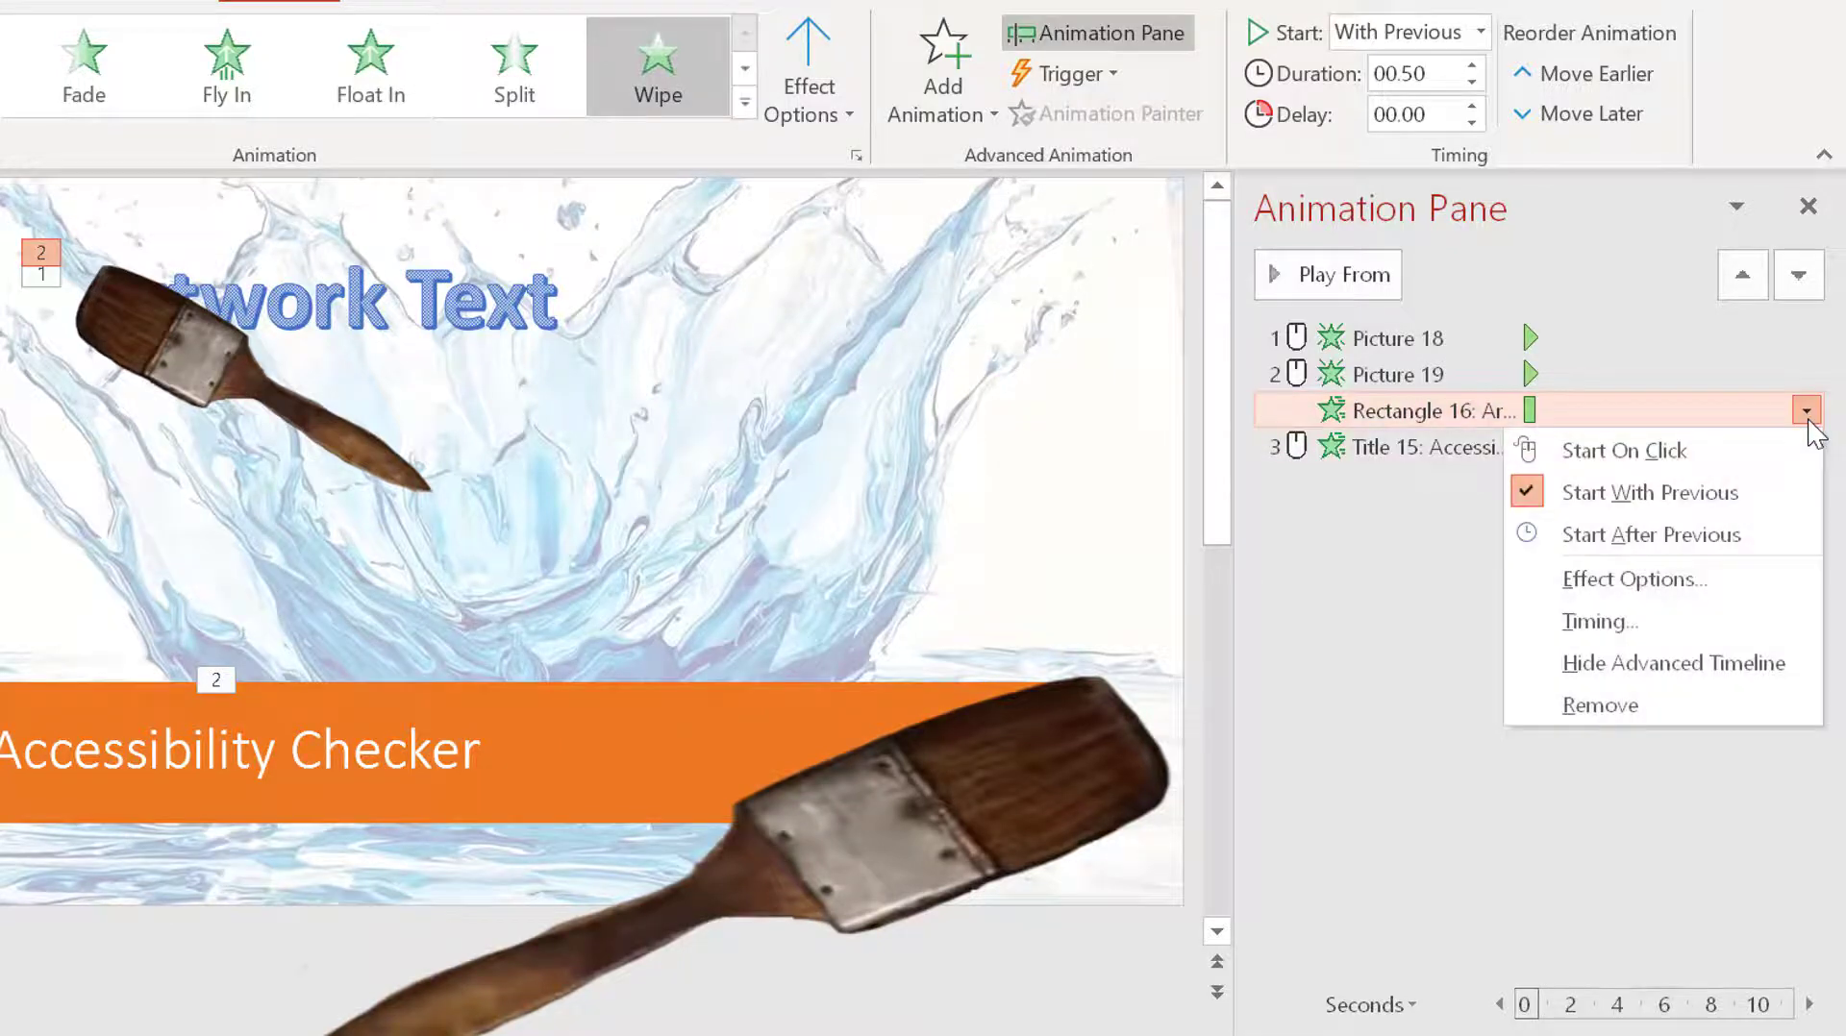
{"action": "left_click", "coordinate": [1674, 582]}
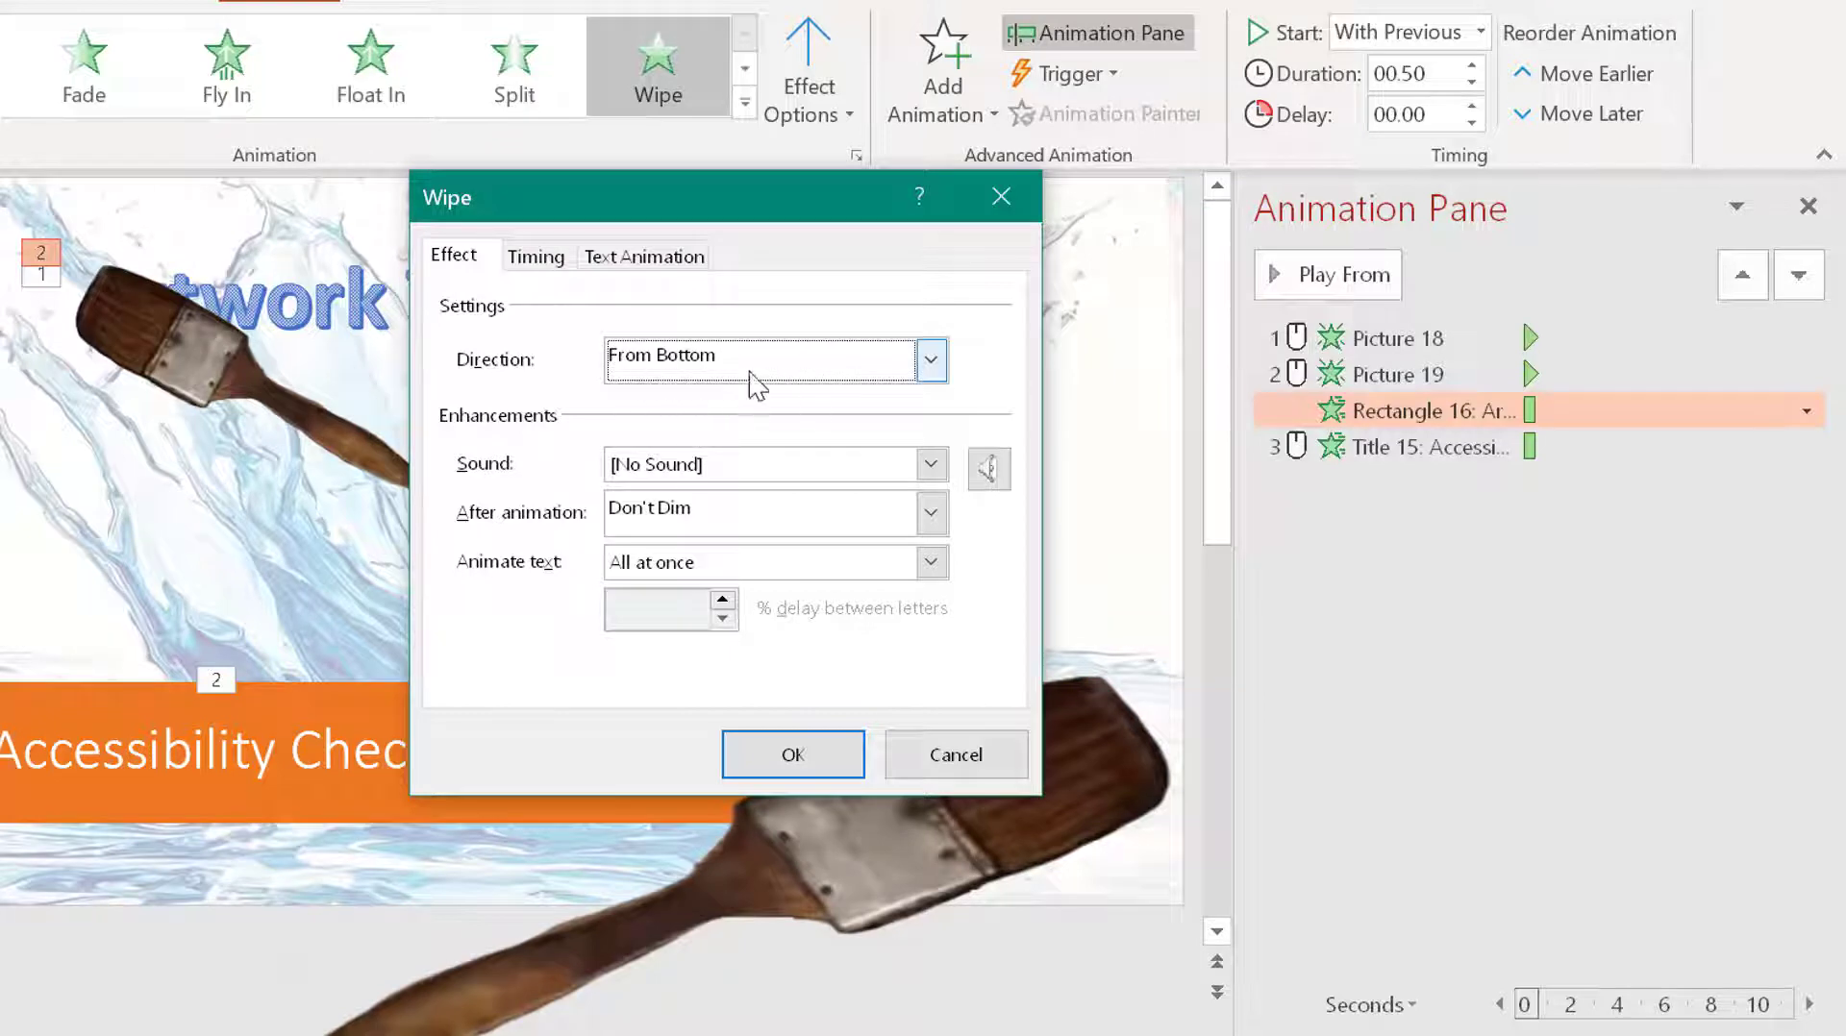
{"action": "left_click", "coordinate": [931, 361]}
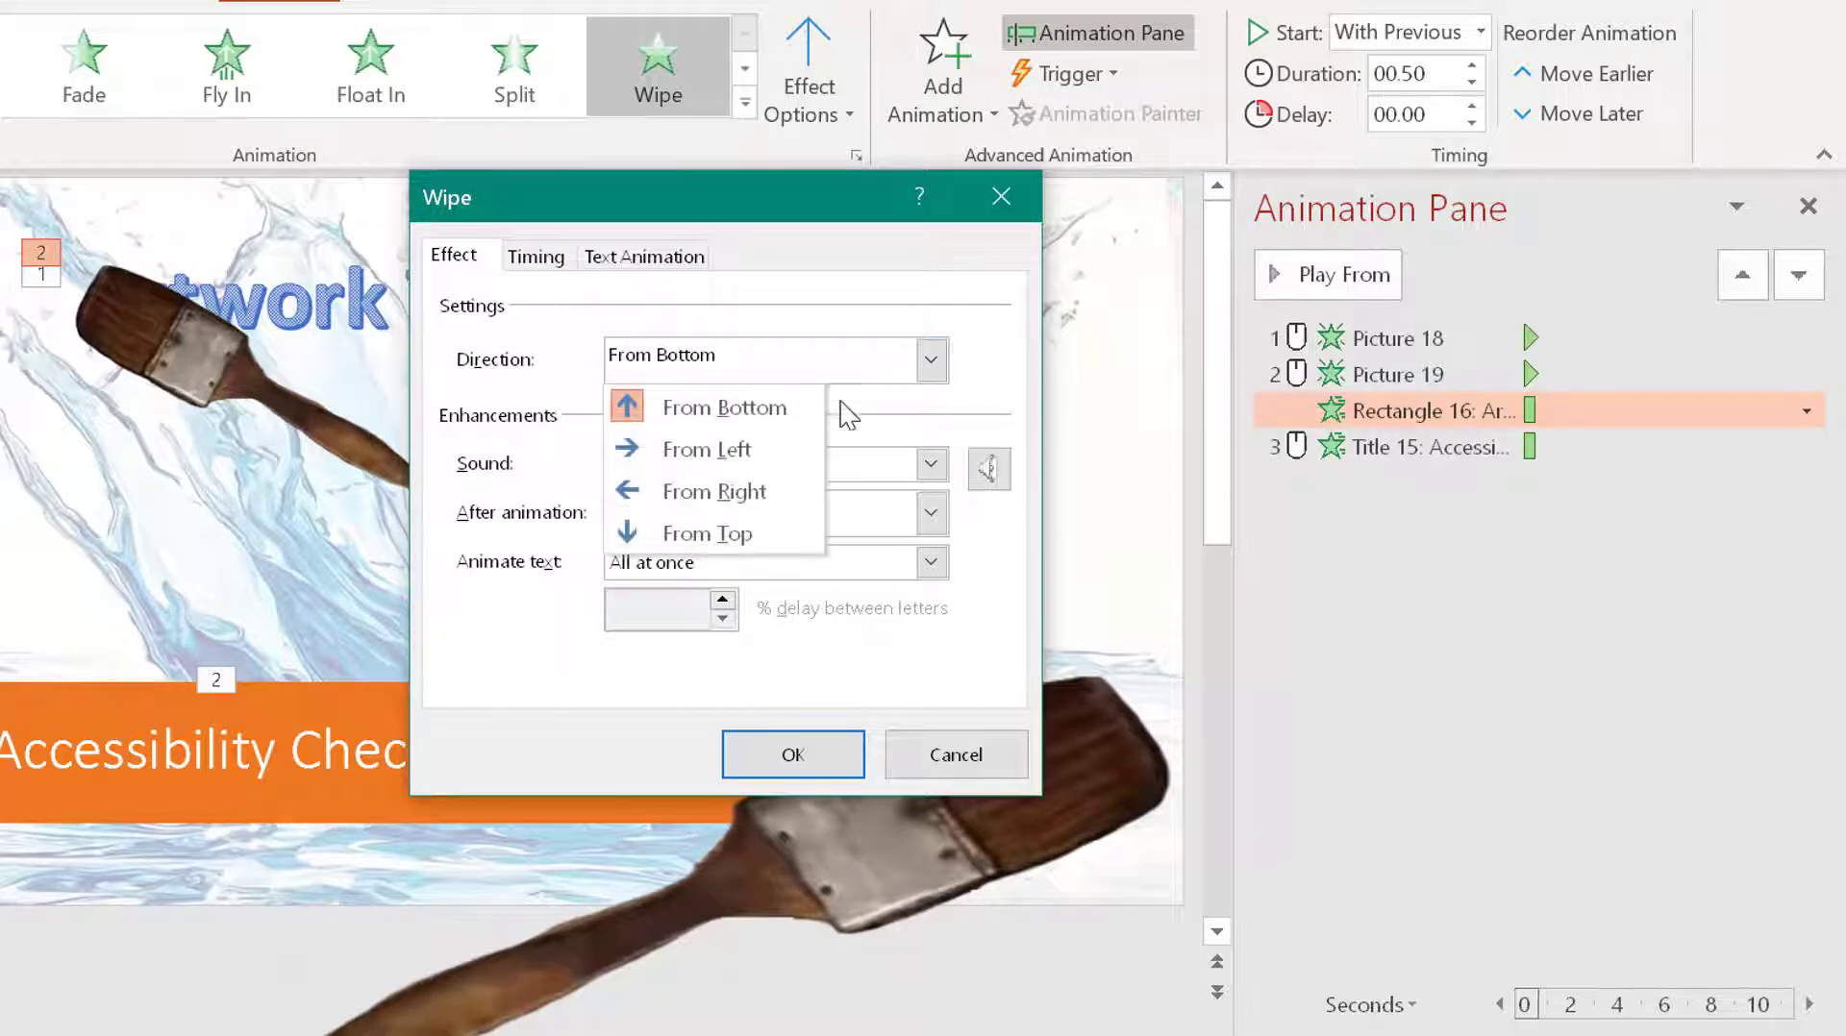
{"action": "left_click", "coordinate": [646, 450]}
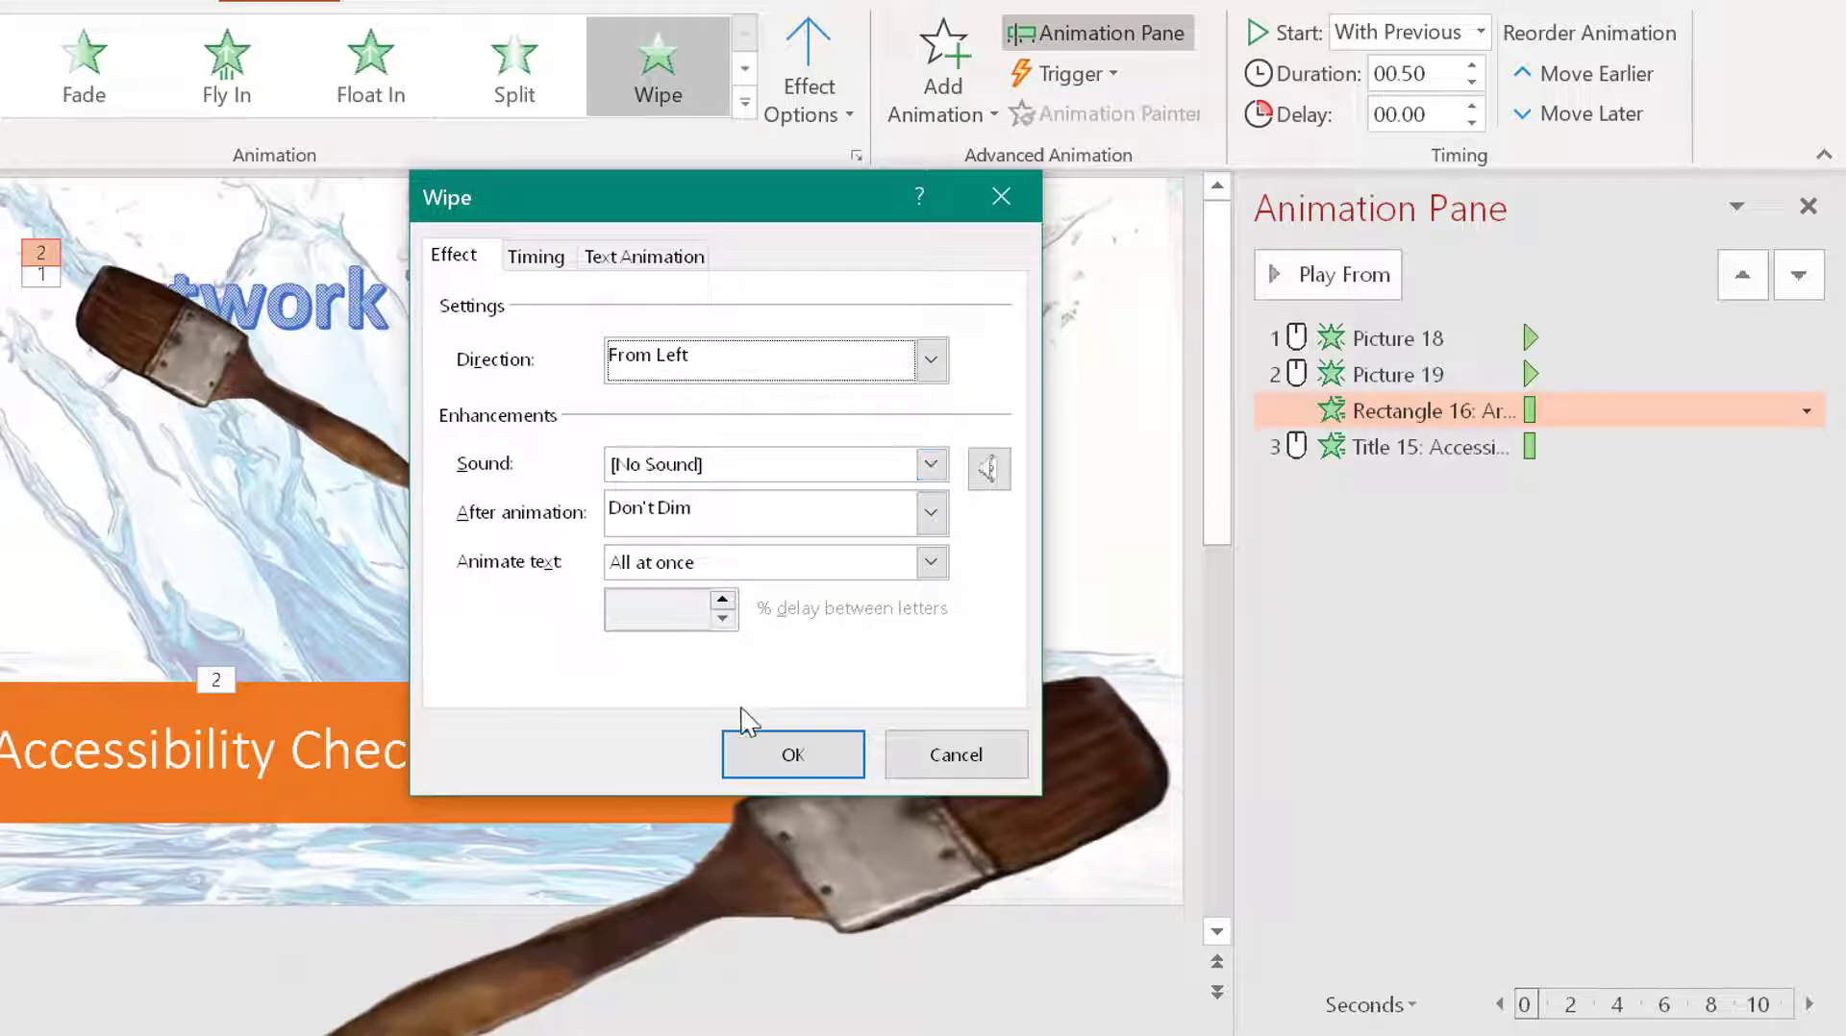
{"action": "left_click", "coordinate": [765, 755]}
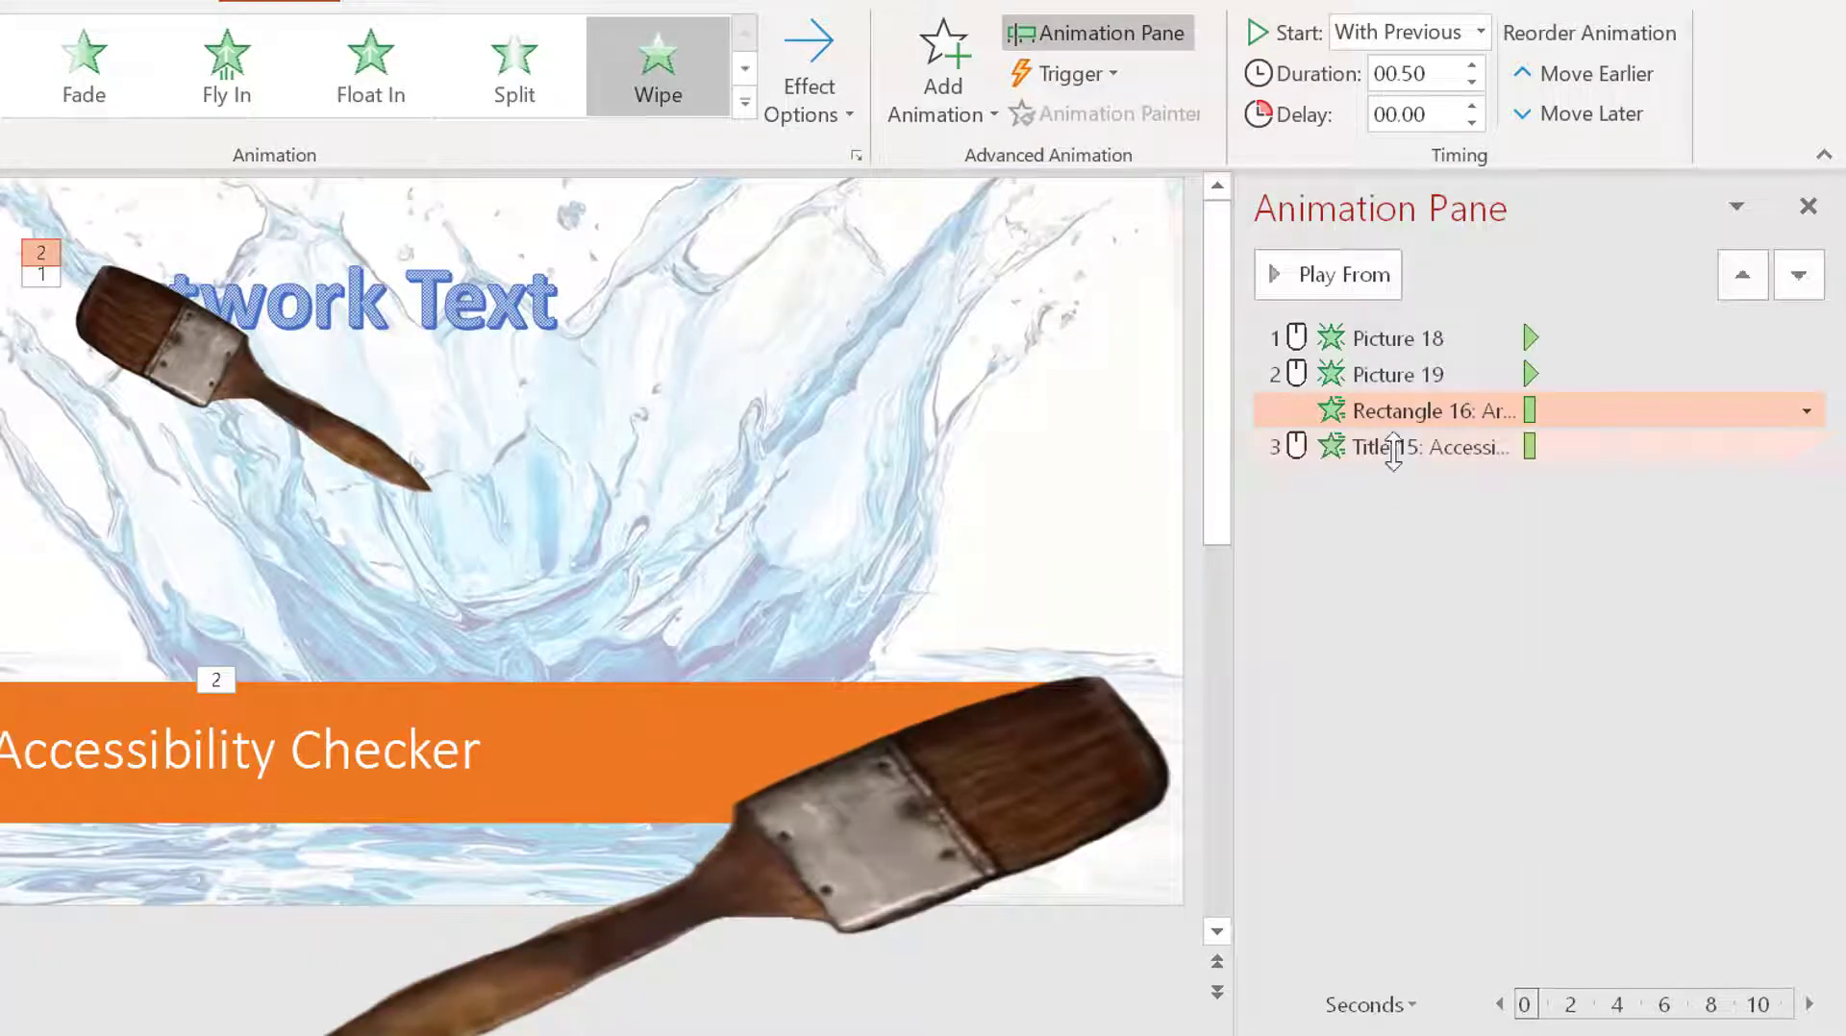
- Set the Title 15 Accessibility Checker Wipe animation to start With Previous with direction From Left
{"action": "left_click", "coordinate": [1393, 449]}
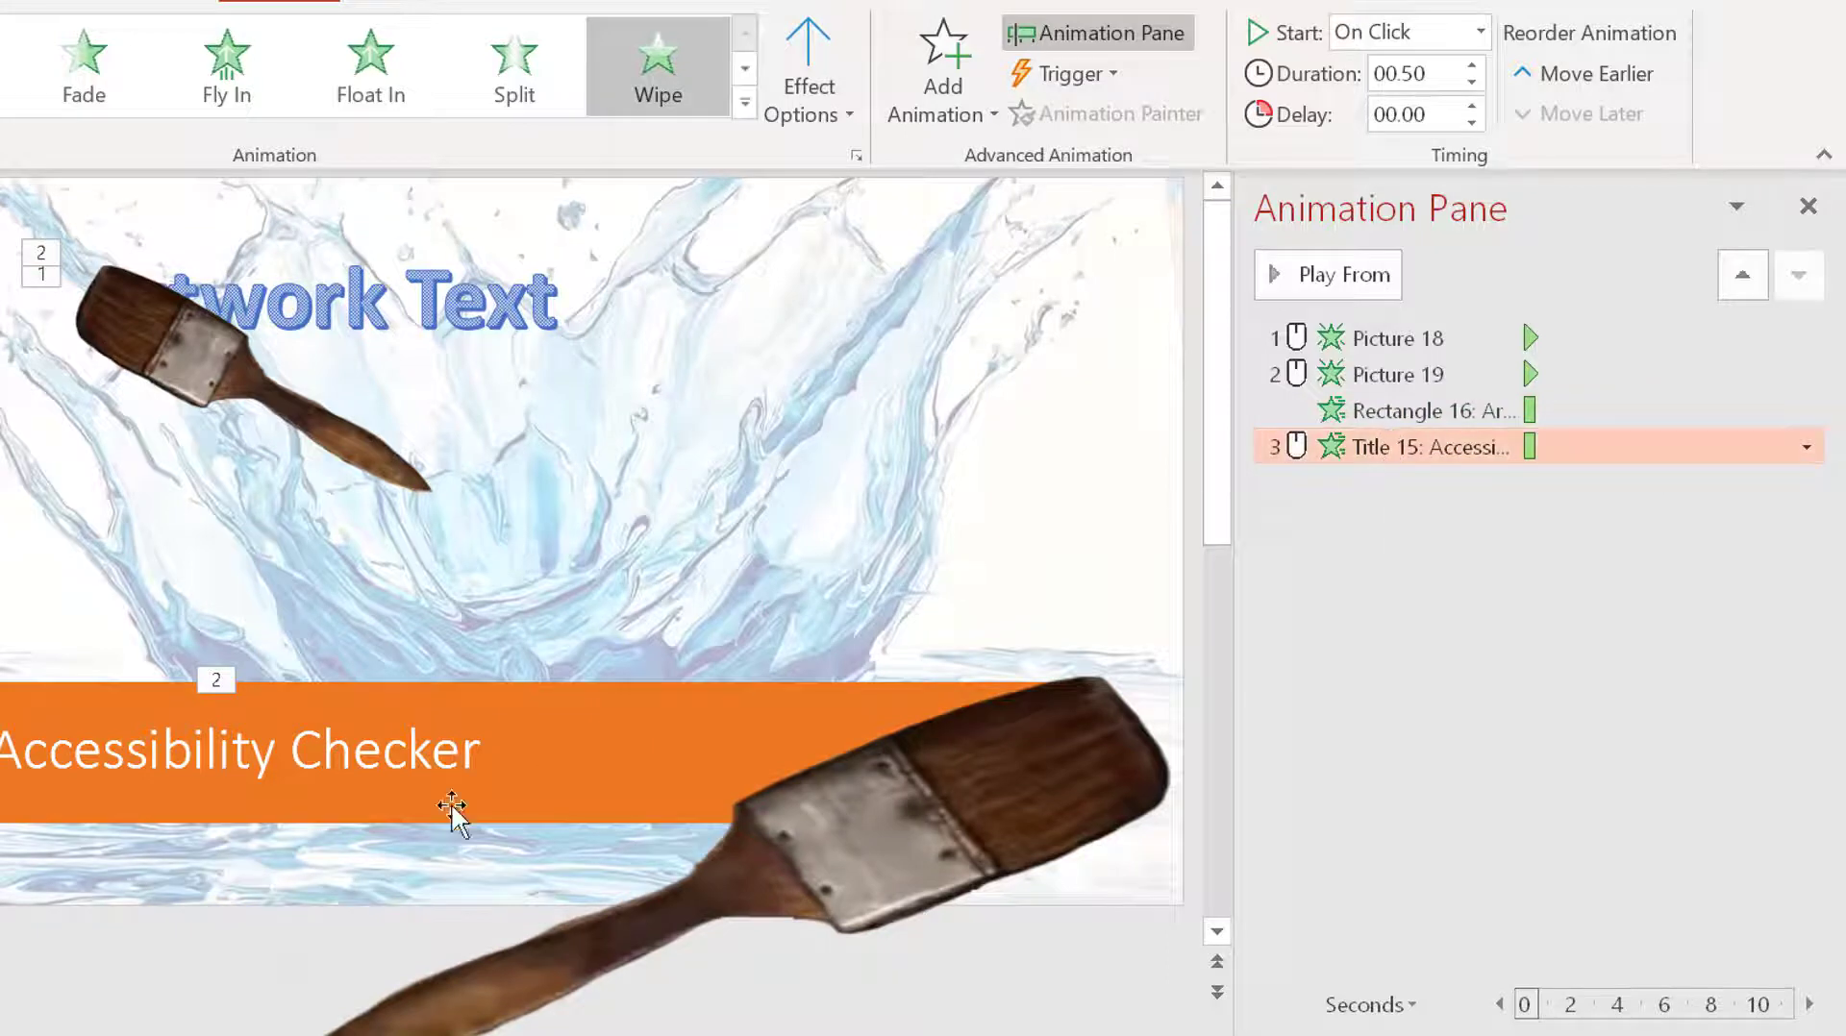
{"action": "left_click", "coordinate": [1807, 447]}
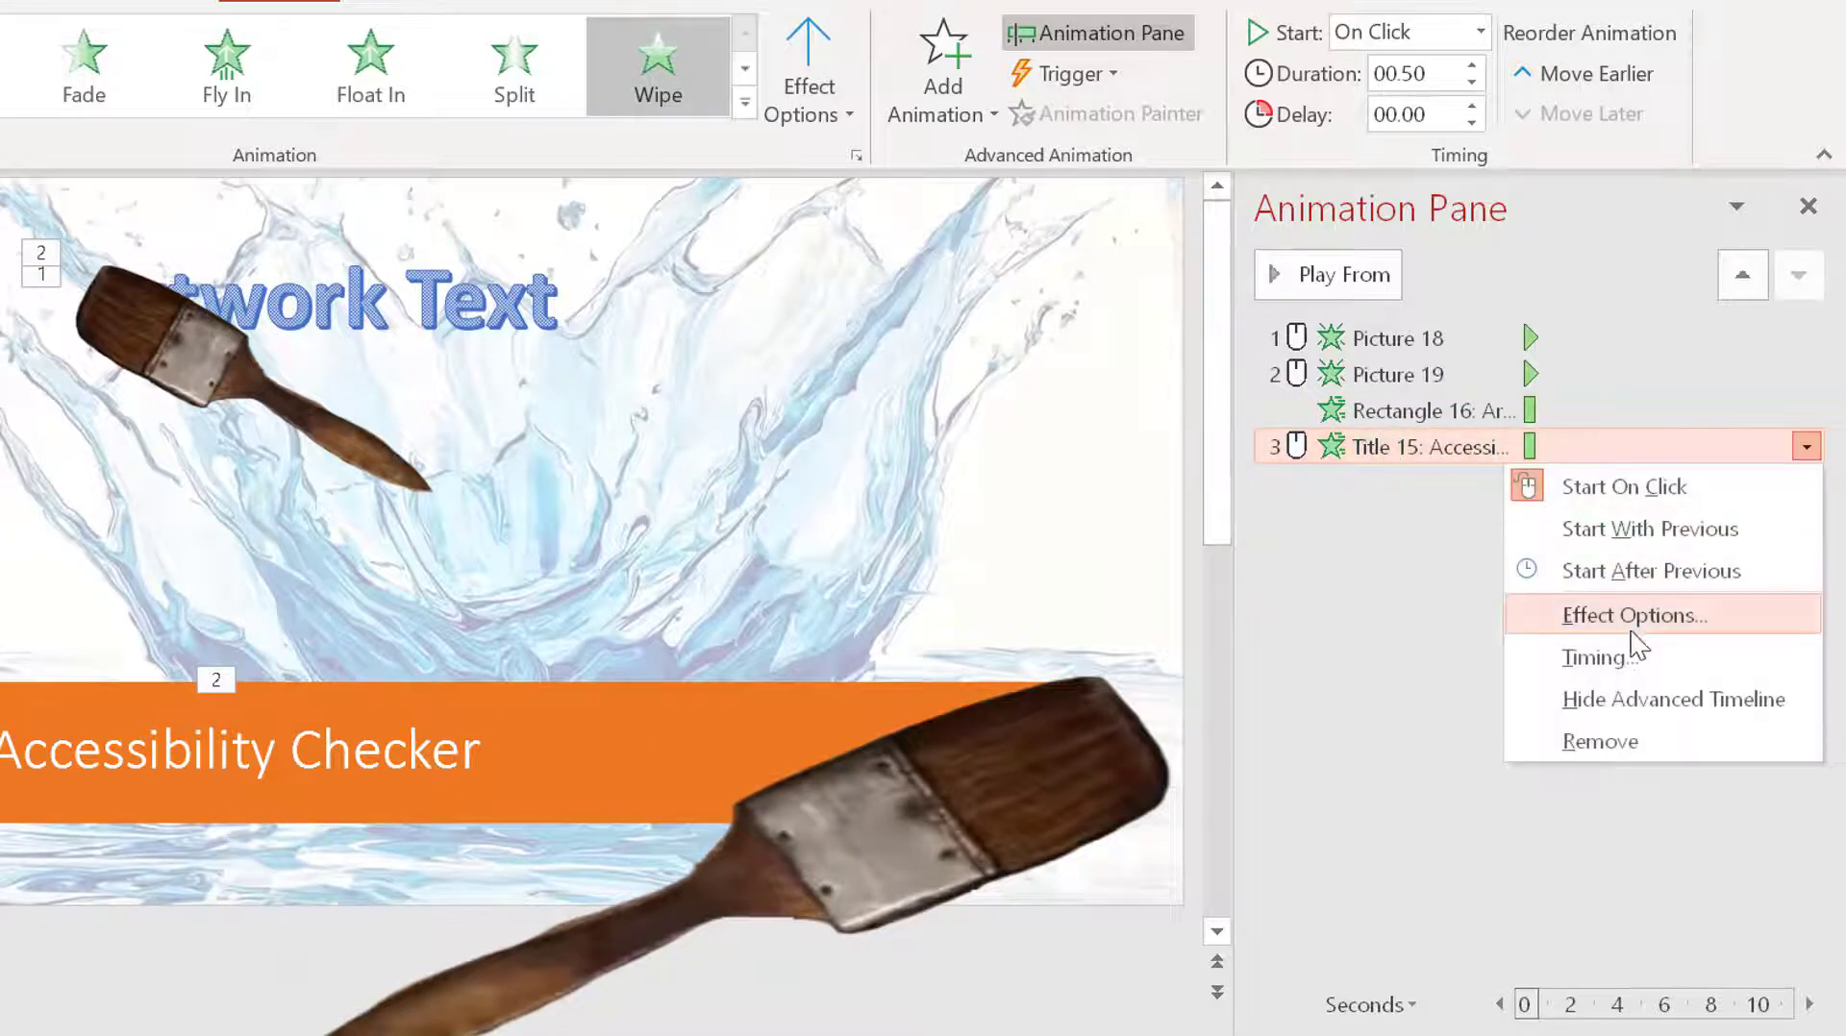
{"action": "left_click", "coordinate": [1625, 530]}
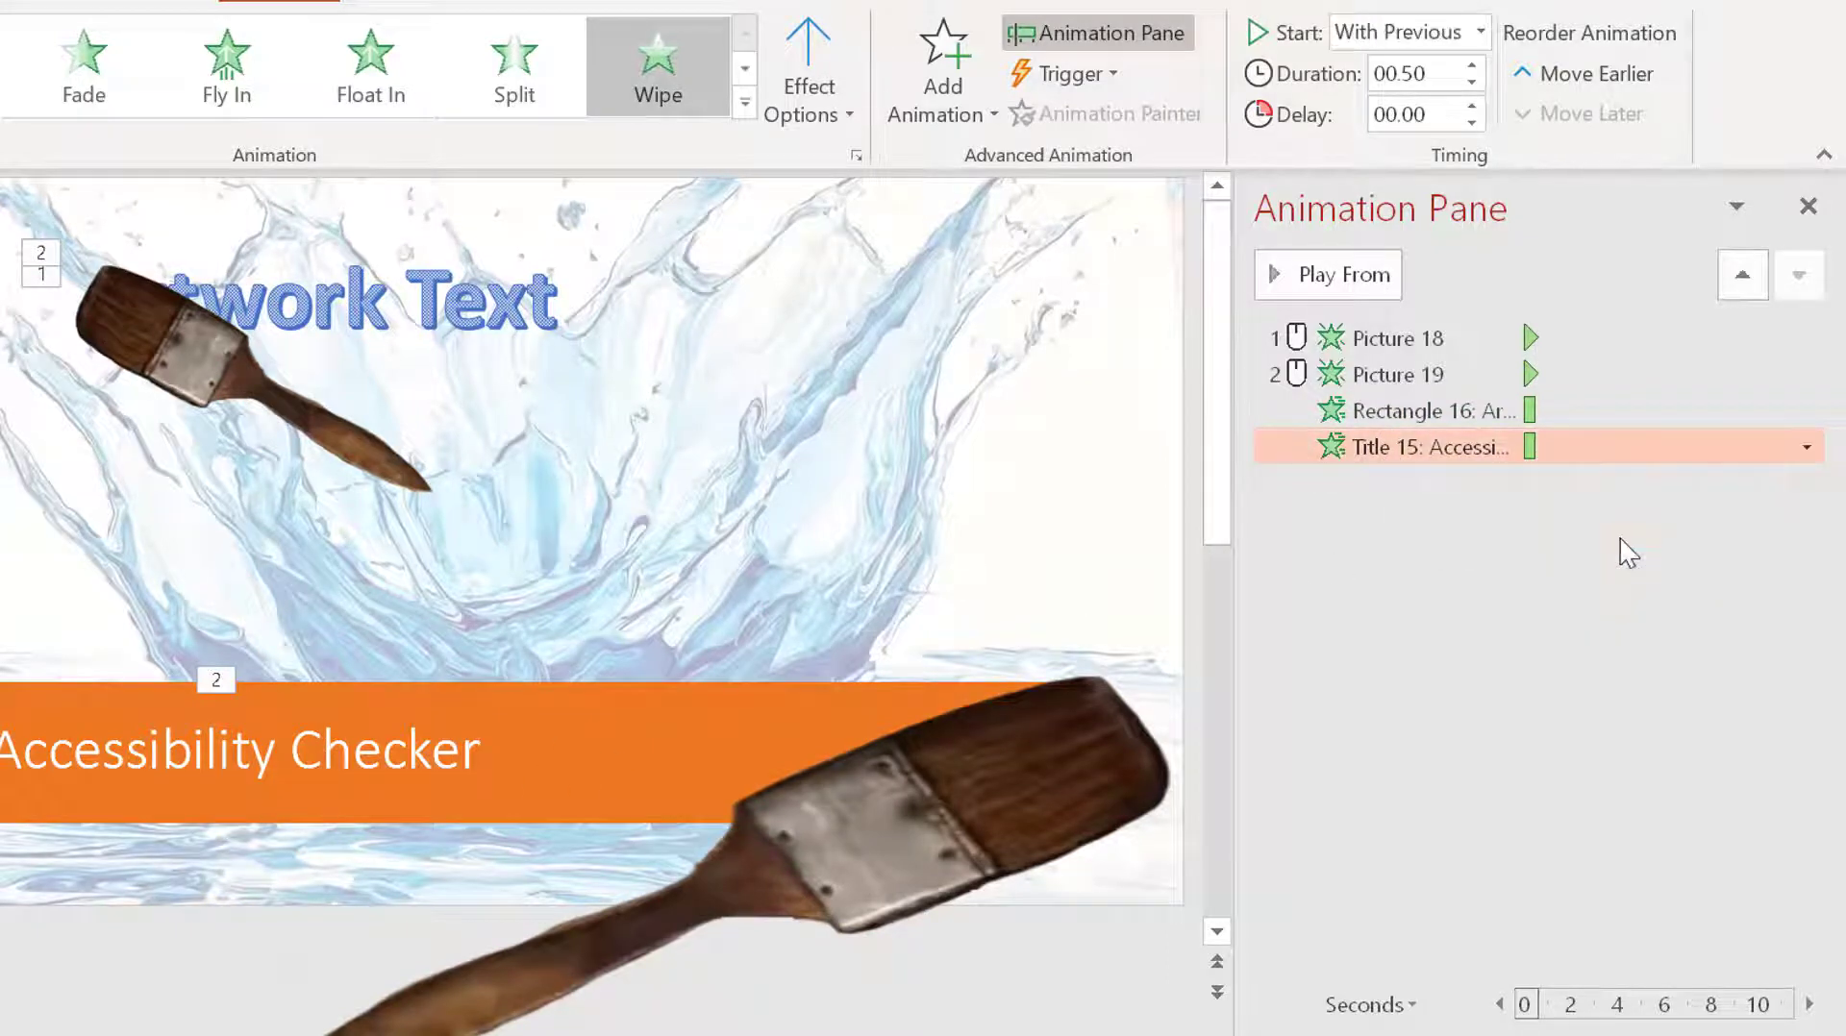
{"action": "left_click", "coordinate": [1807, 448]}
{"action": "left_click", "coordinate": [1632, 615]}
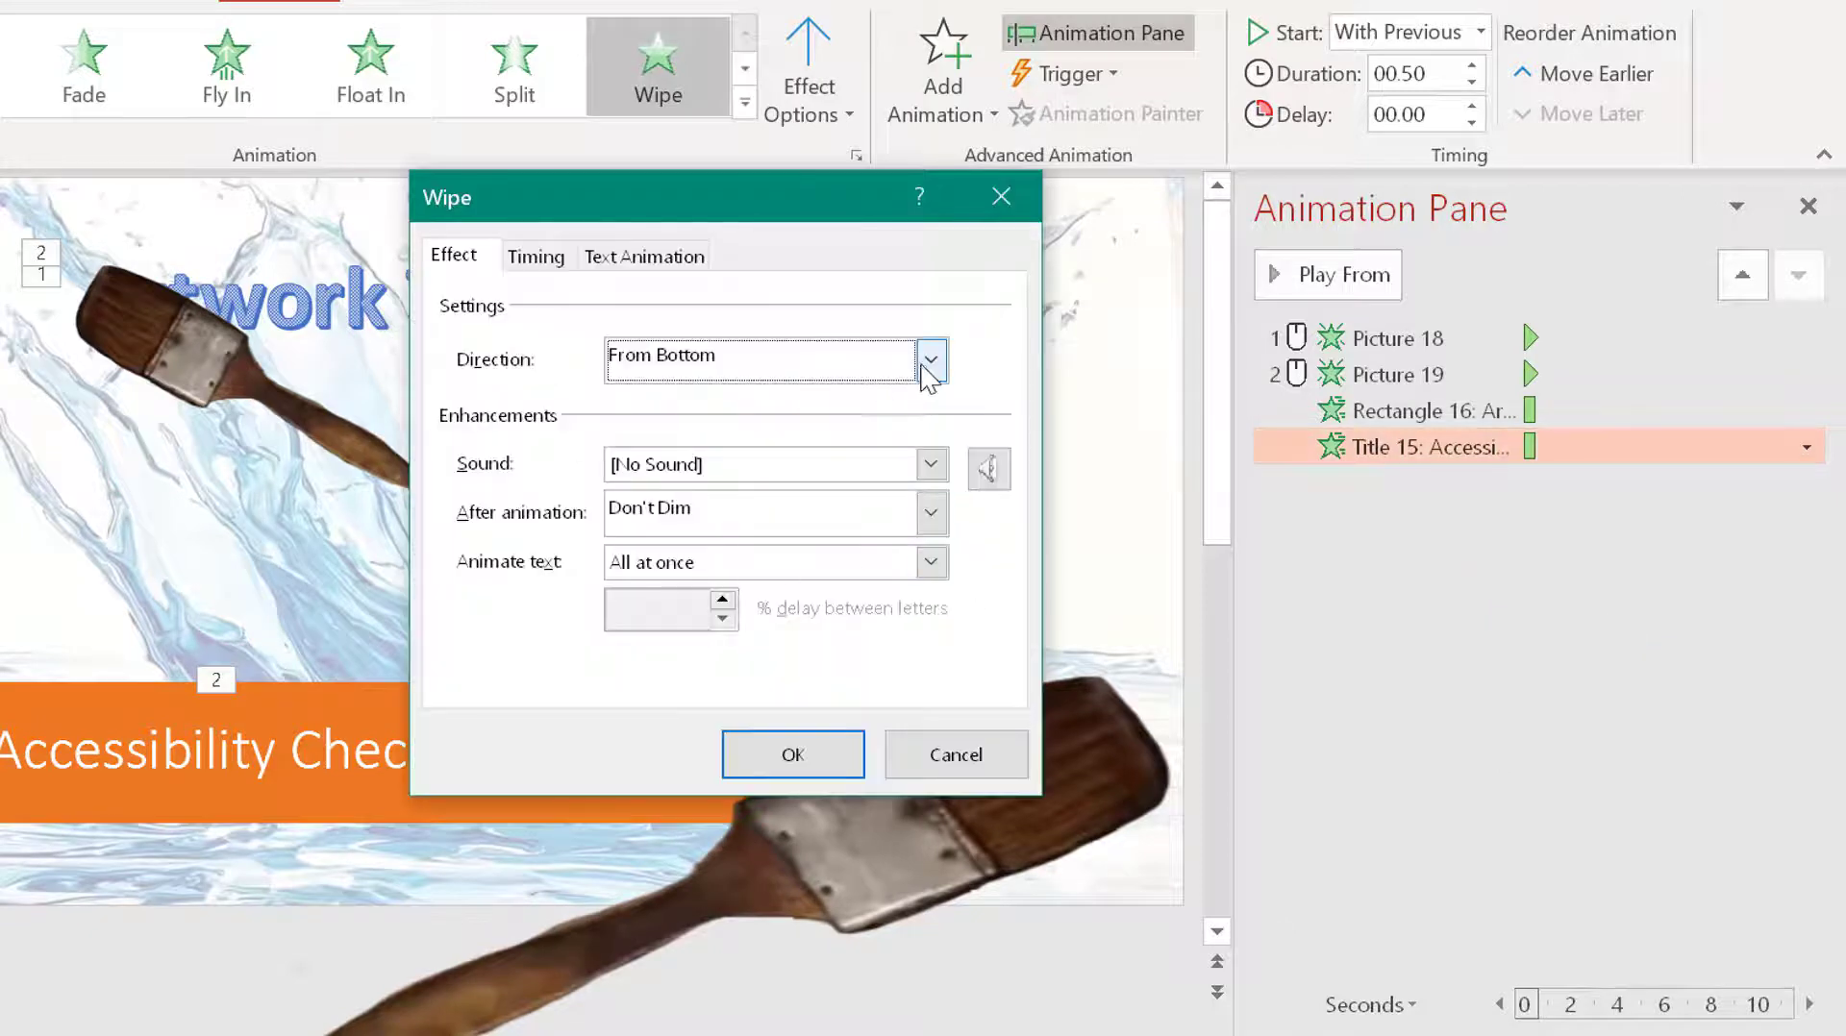
{"action": "left_click", "coordinate": [930, 361]}
{"action": "left_click", "coordinate": [675, 451]}
{"action": "left_click", "coordinate": [794, 756]}
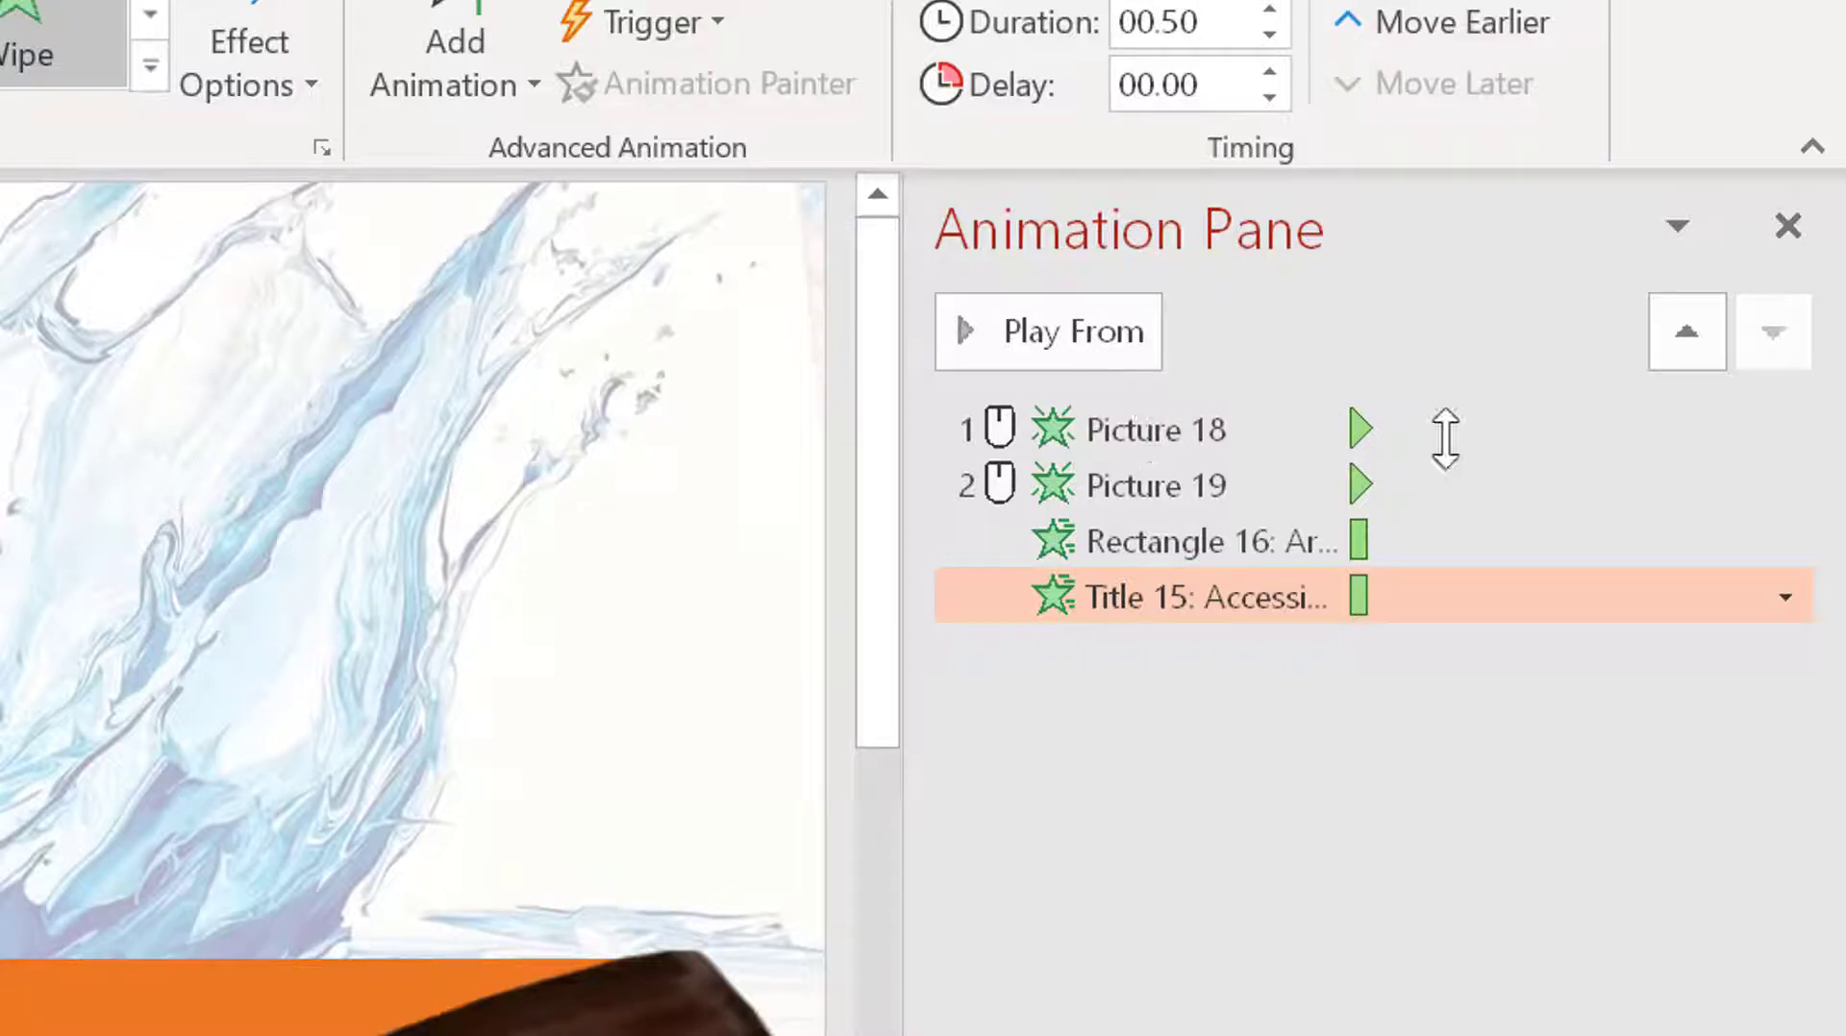
- Set the Appear animation of Picture 18, the upper paintbrush, to start After Previous
{"action": "left_click", "coordinate": [1224, 424]}
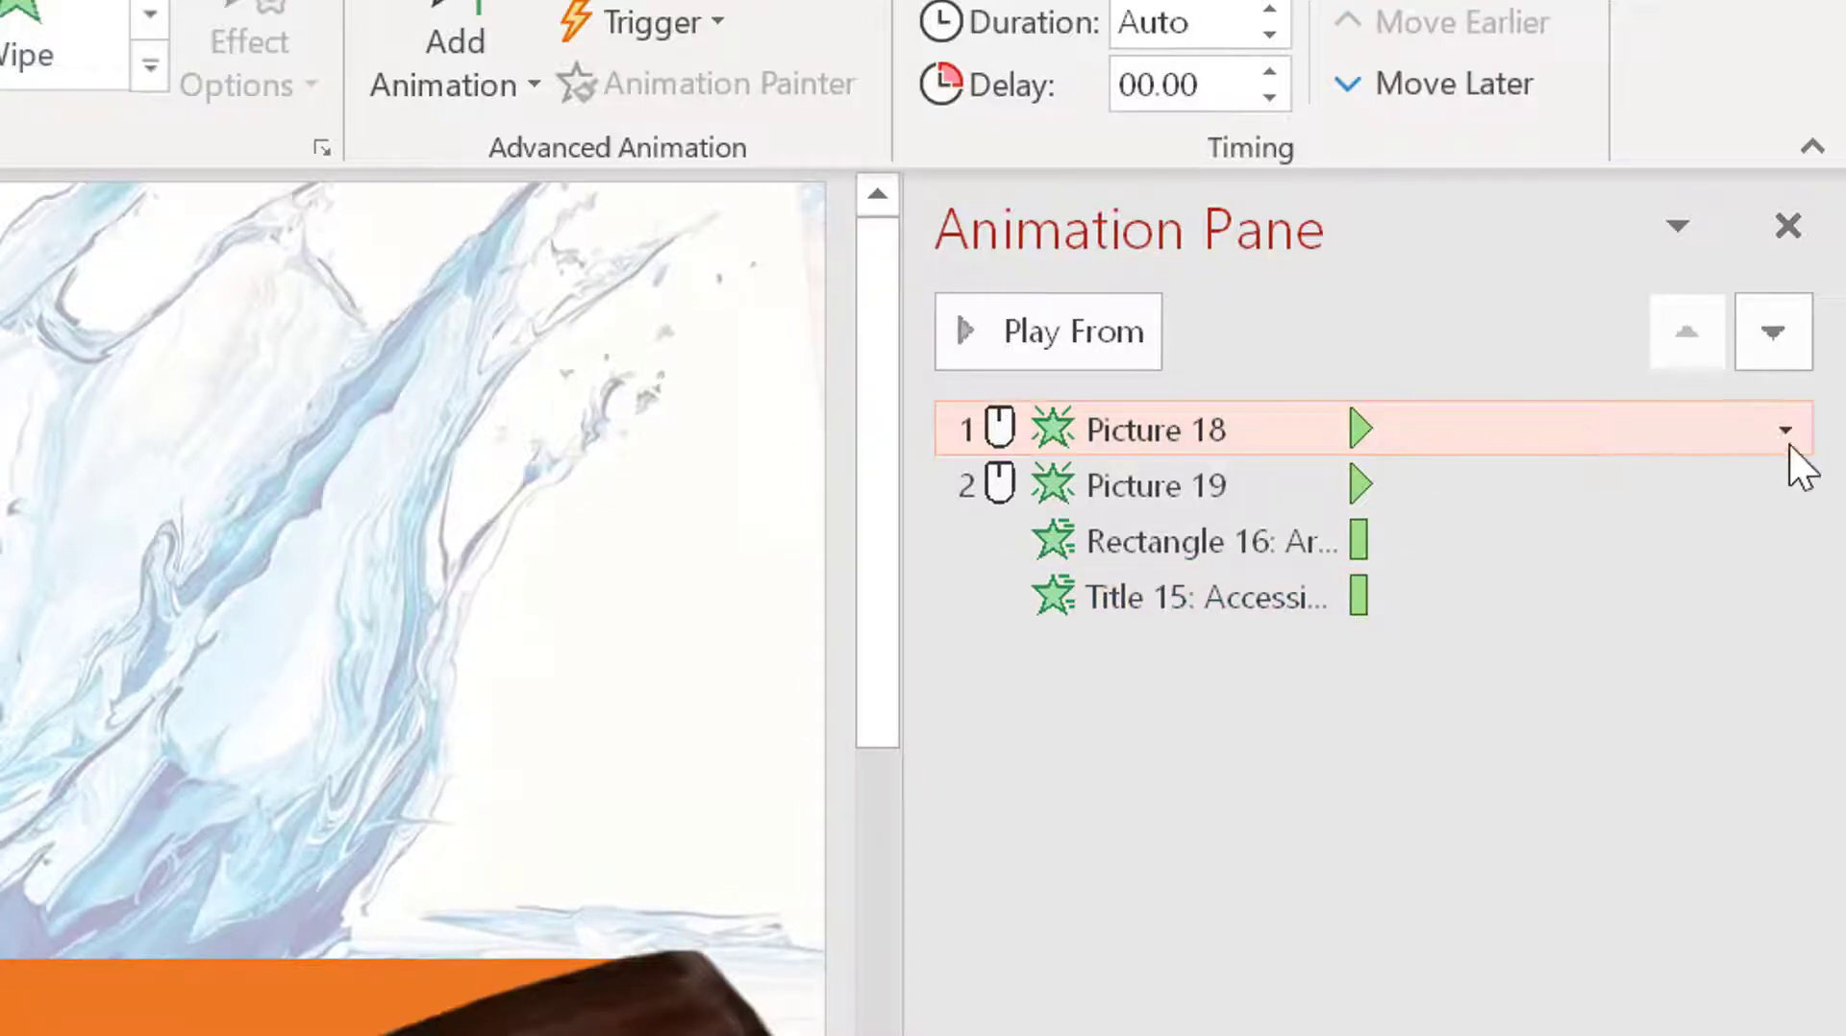
{"action": "left_click", "coordinate": [1786, 431]}
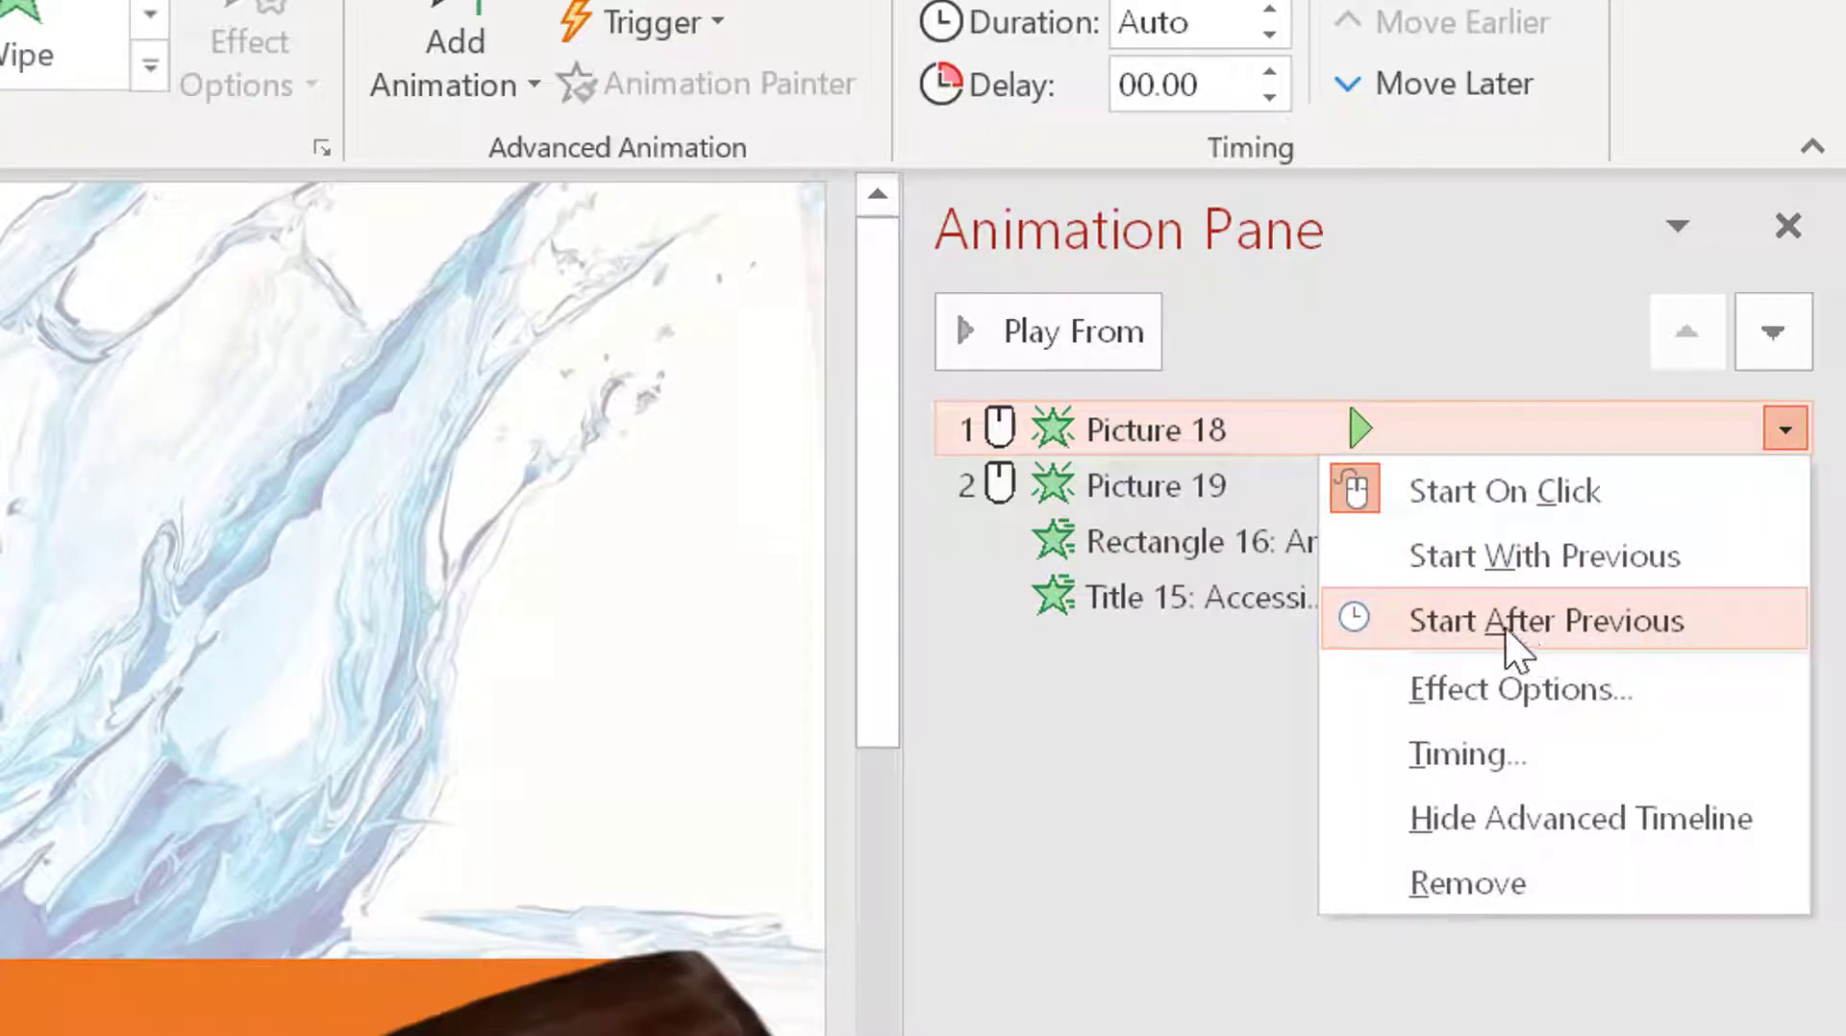
{"action": "left_click", "coordinate": [1512, 642]}
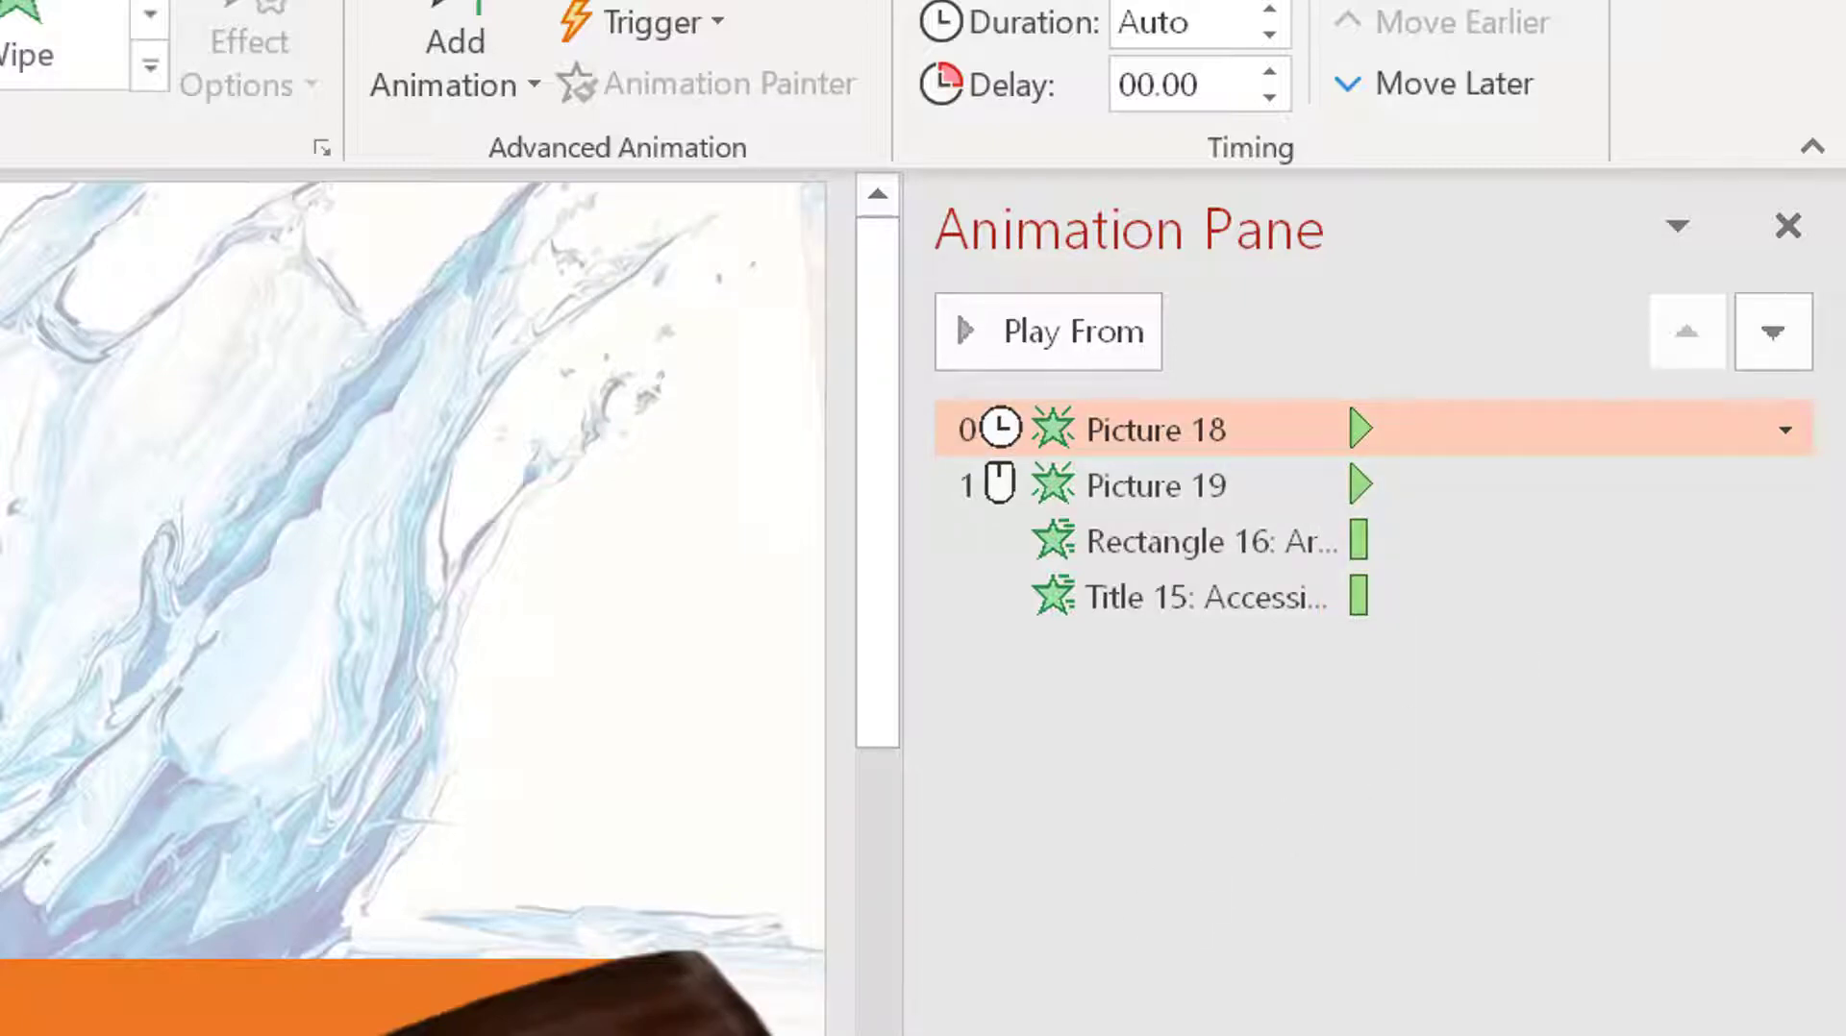
- Set the Appear animation of Picture 19, the large lower paintbrush, to start With Previous
{"action": "left_click", "coordinate": [1151, 485]}
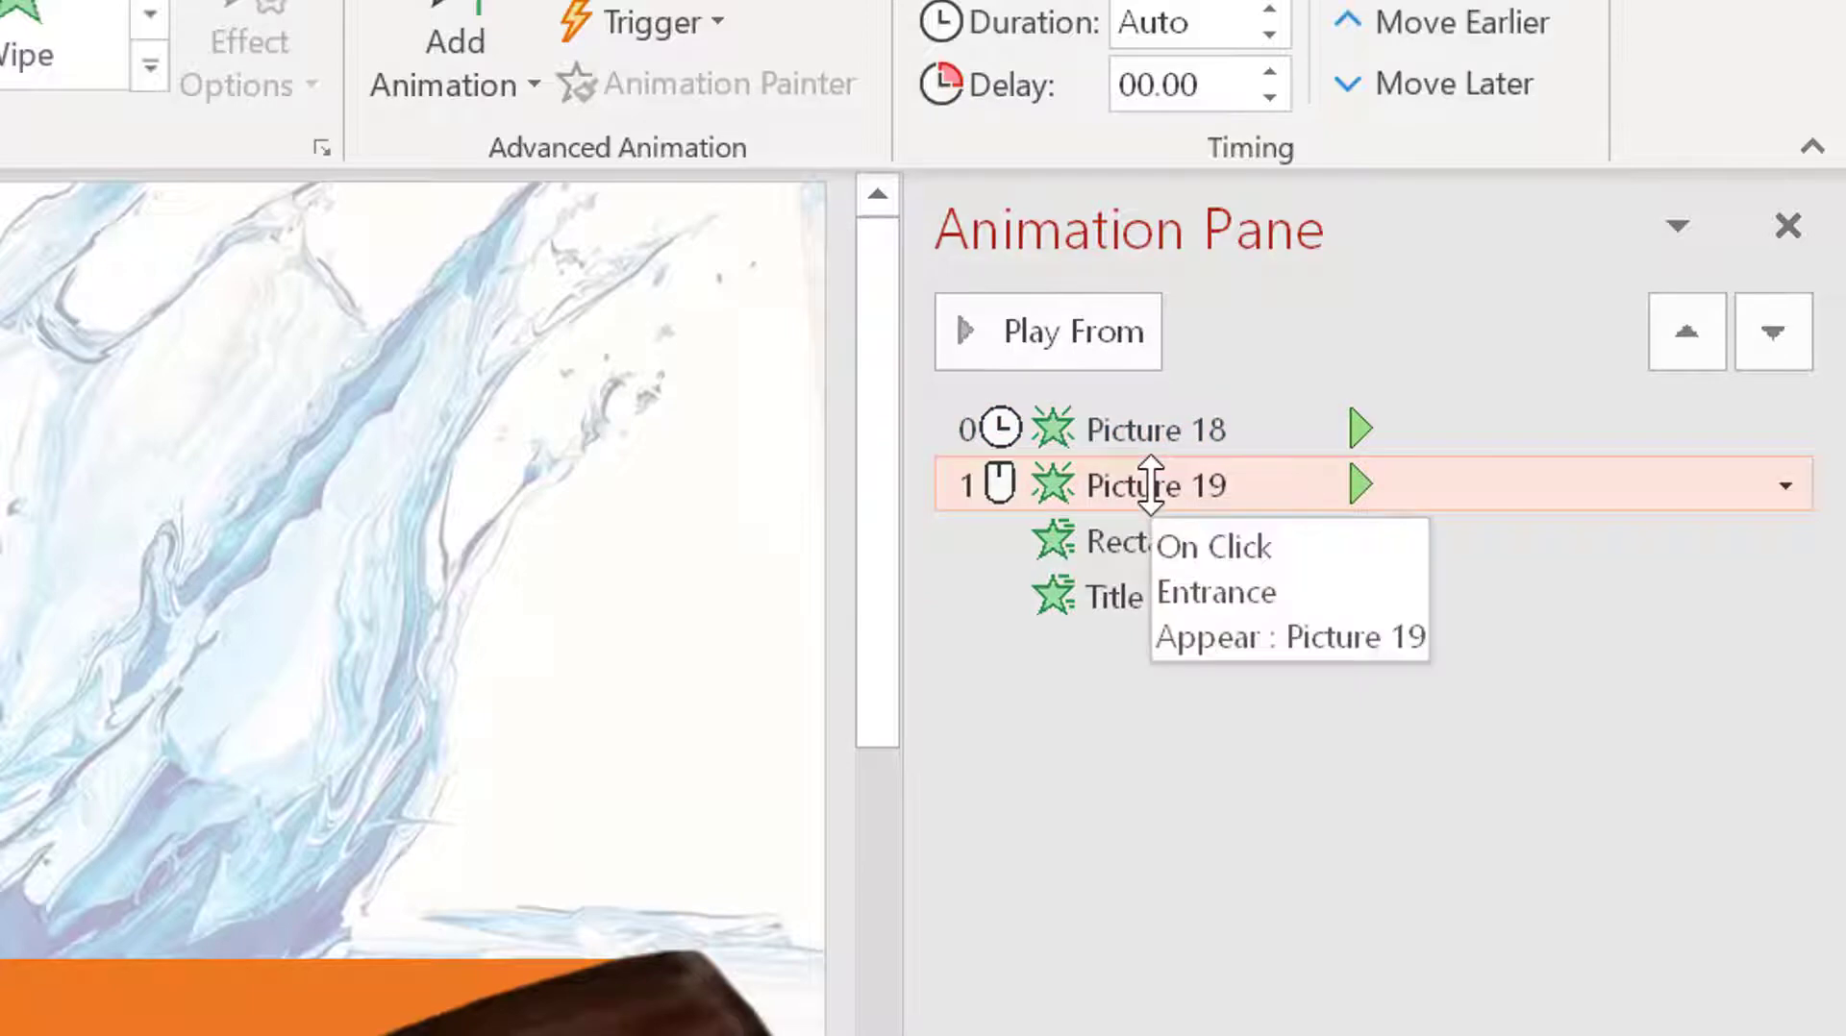
{"action": "left_click", "coordinate": [1784, 487]}
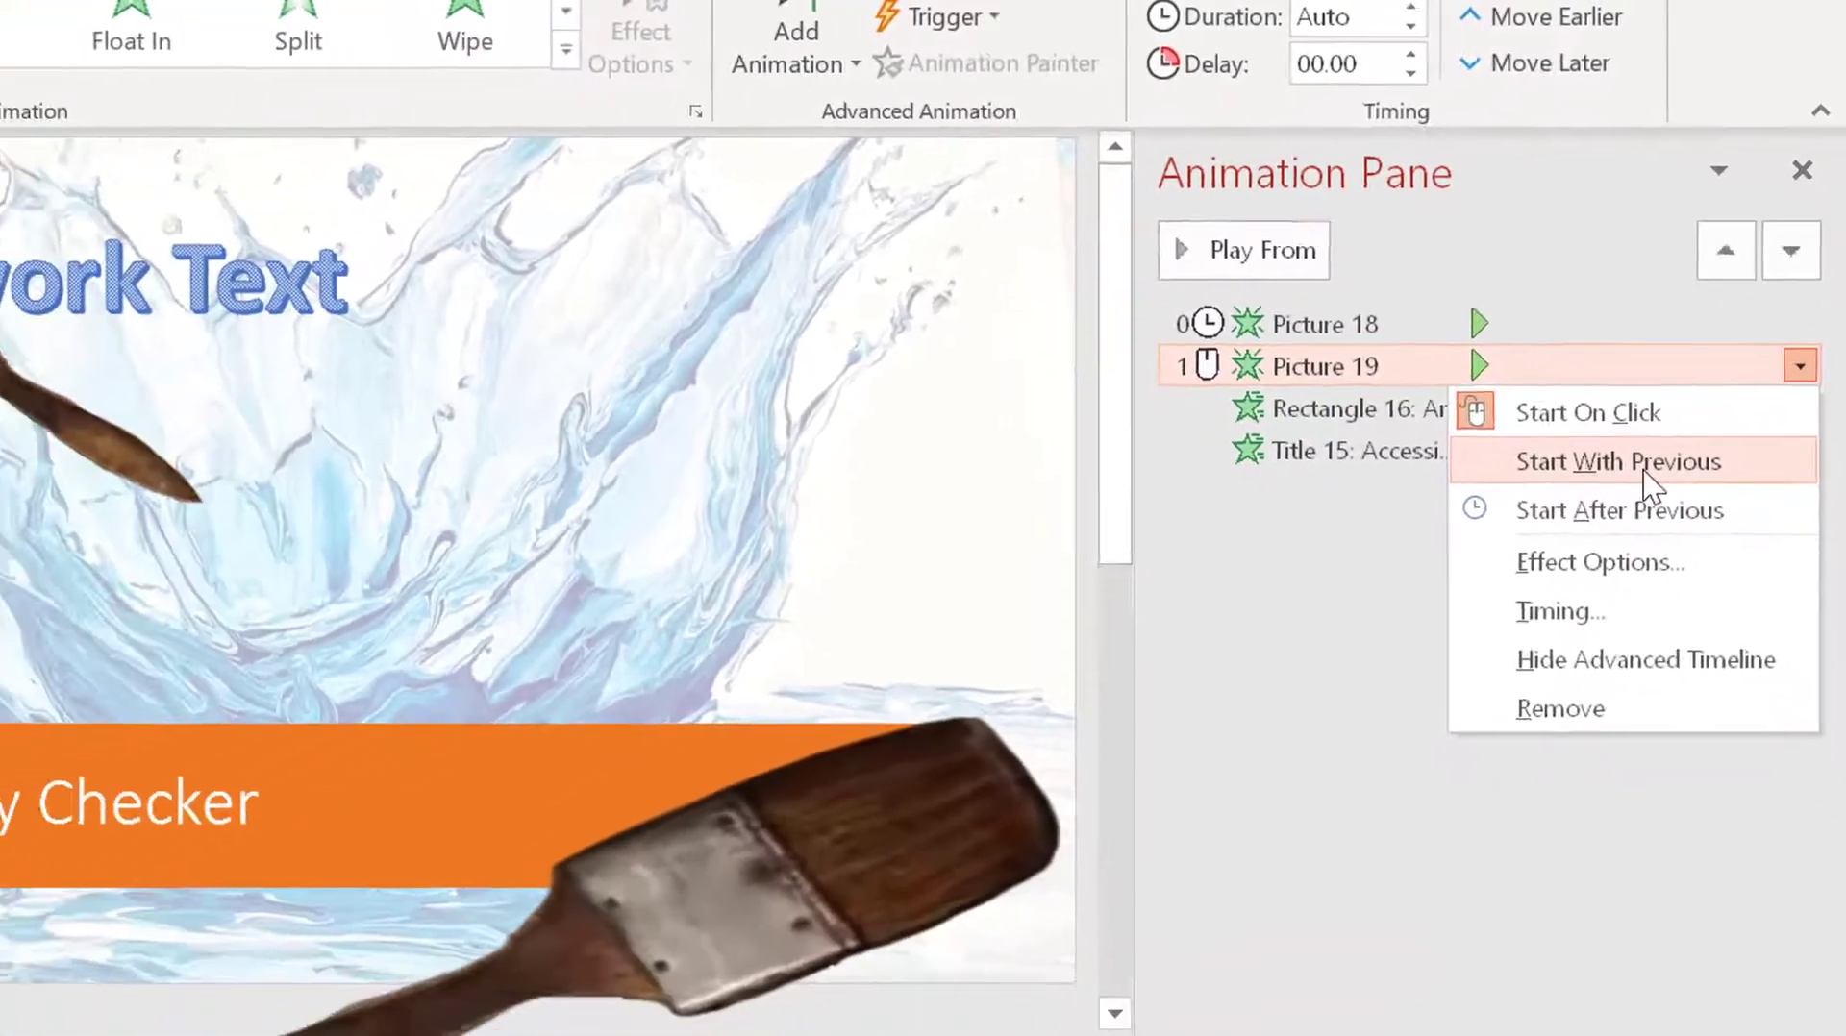
{"action": "left_click", "coordinate": [1606, 548]}
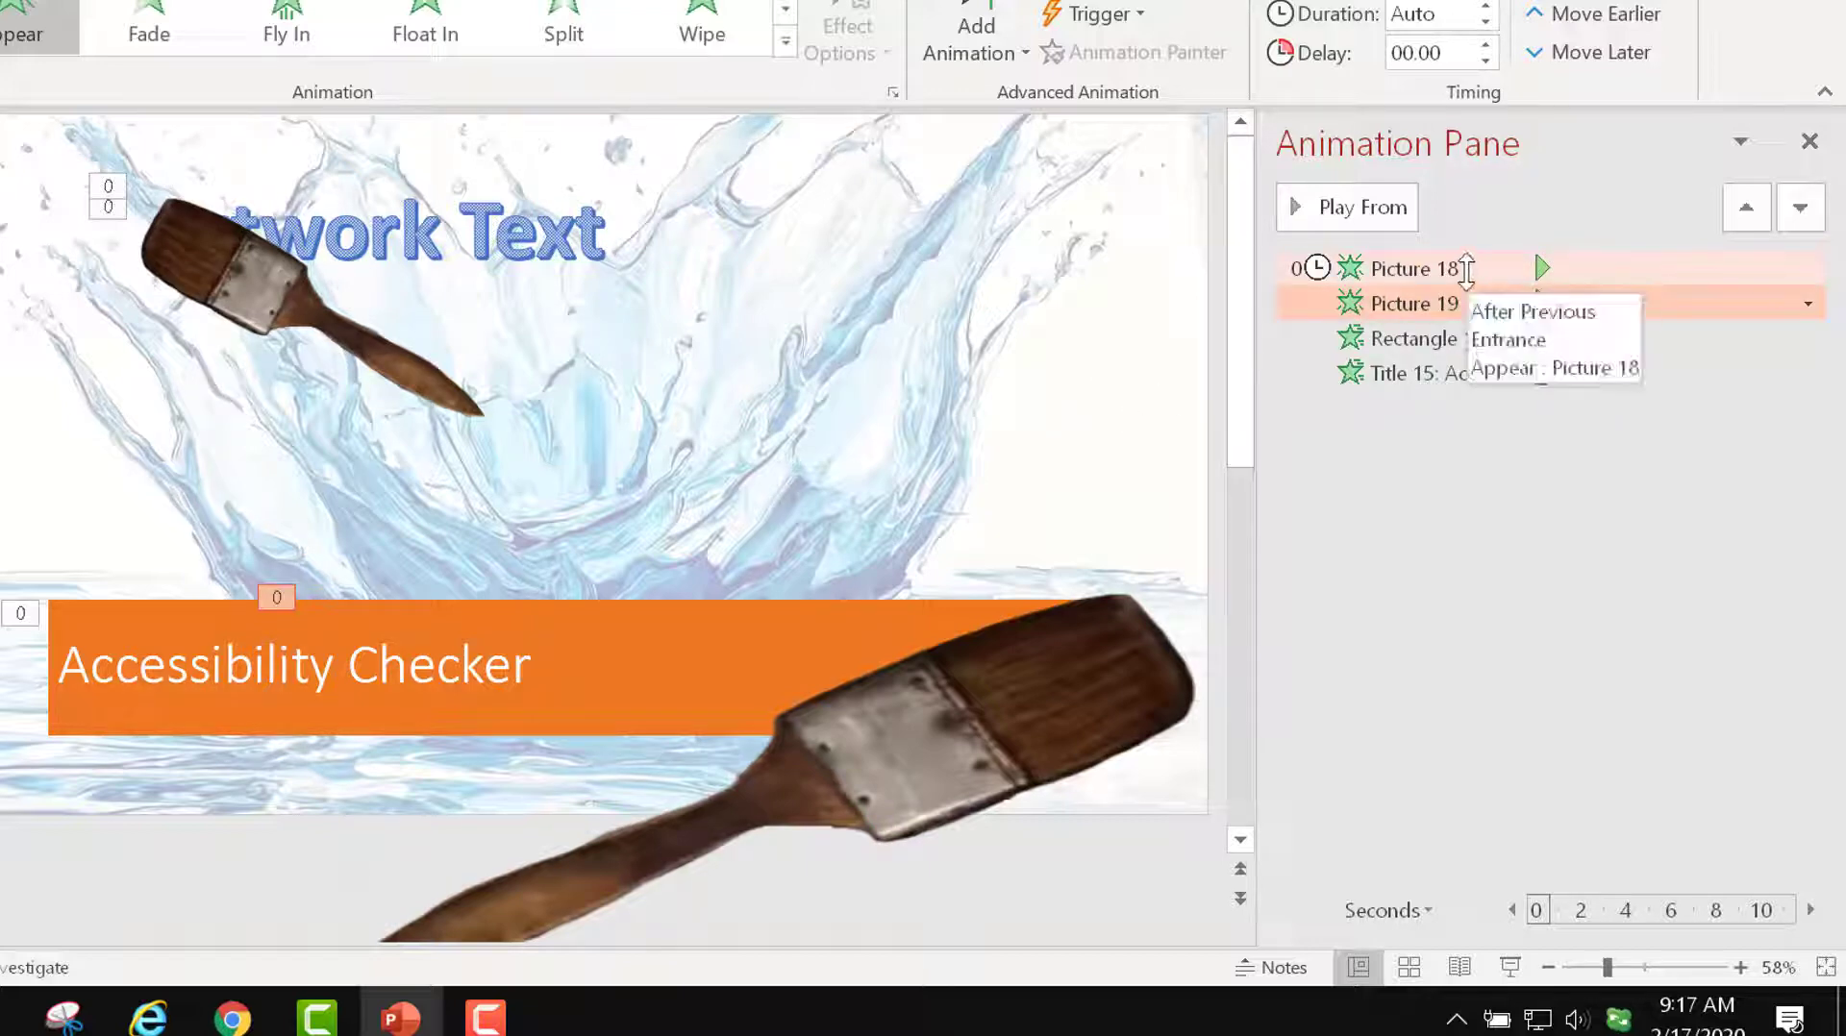
- Set the delay of Picture 18's Appear animation to 0.2 seconds
{"action": "left_click", "coordinate": [1710, 265]}
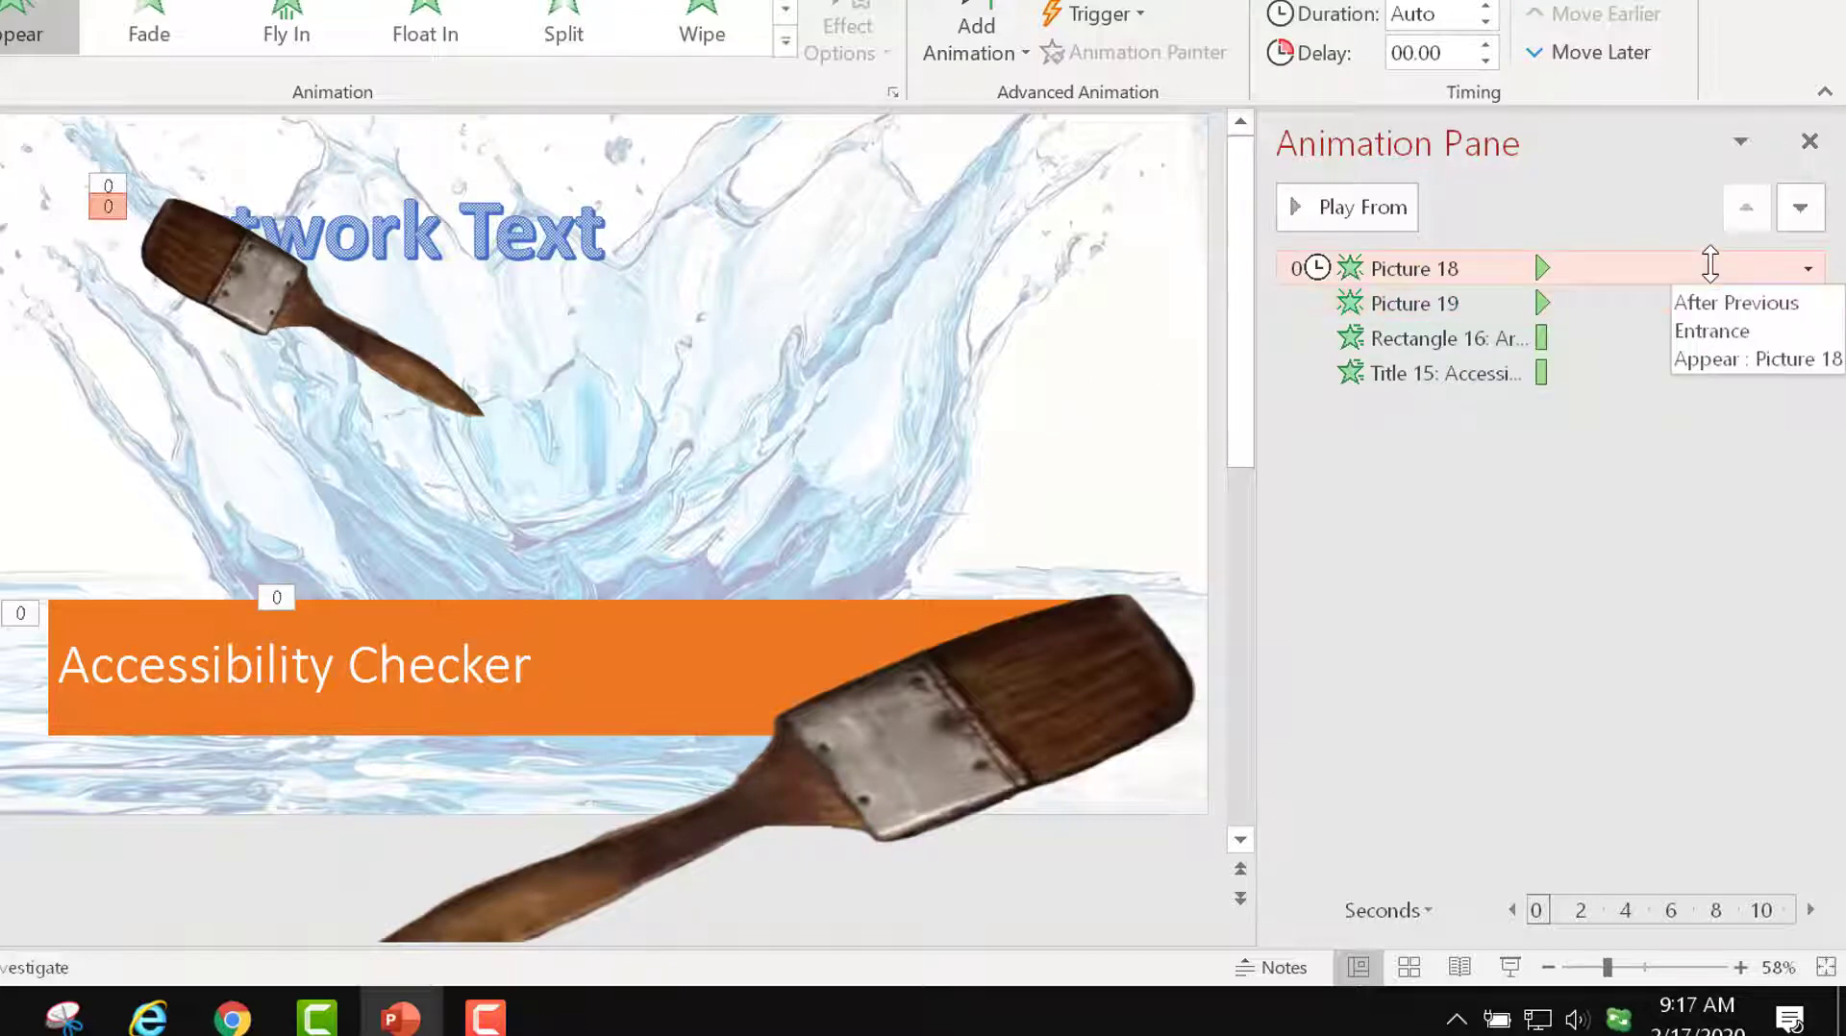
{"action": "left_click", "coordinate": [1806, 270]}
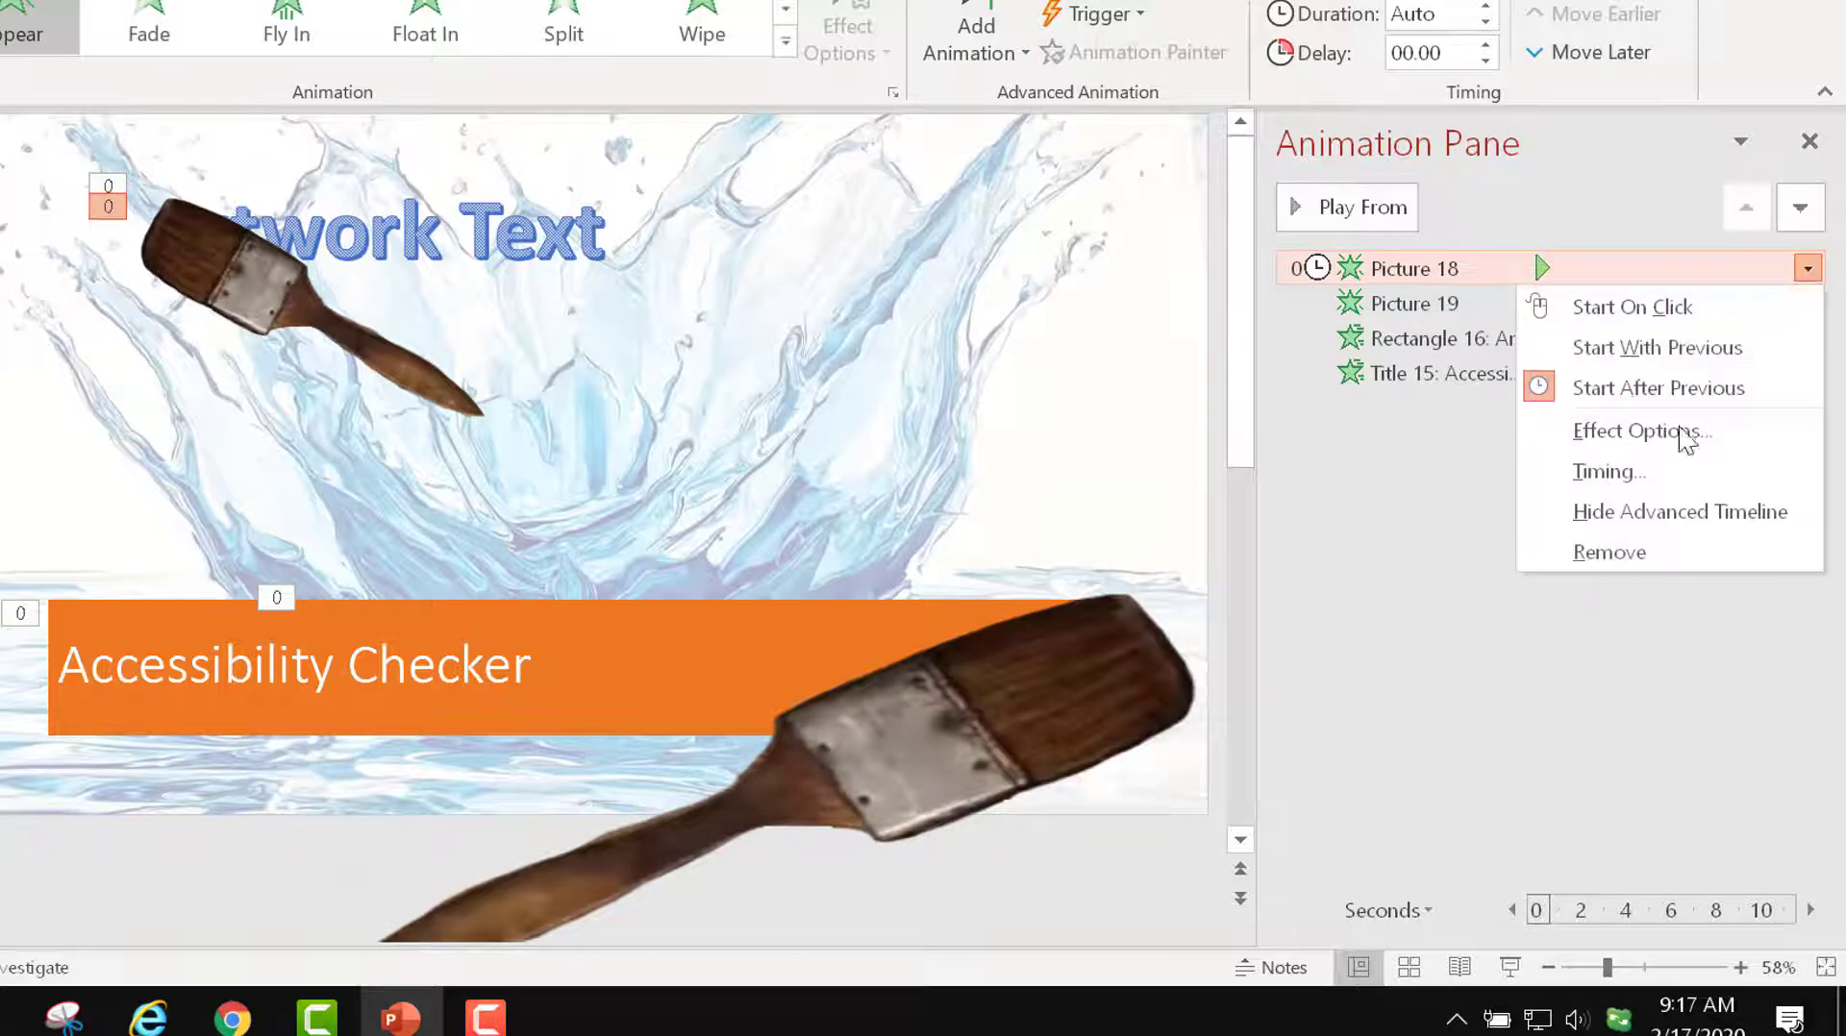
{"action": "left_click", "coordinate": [1654, 474]}
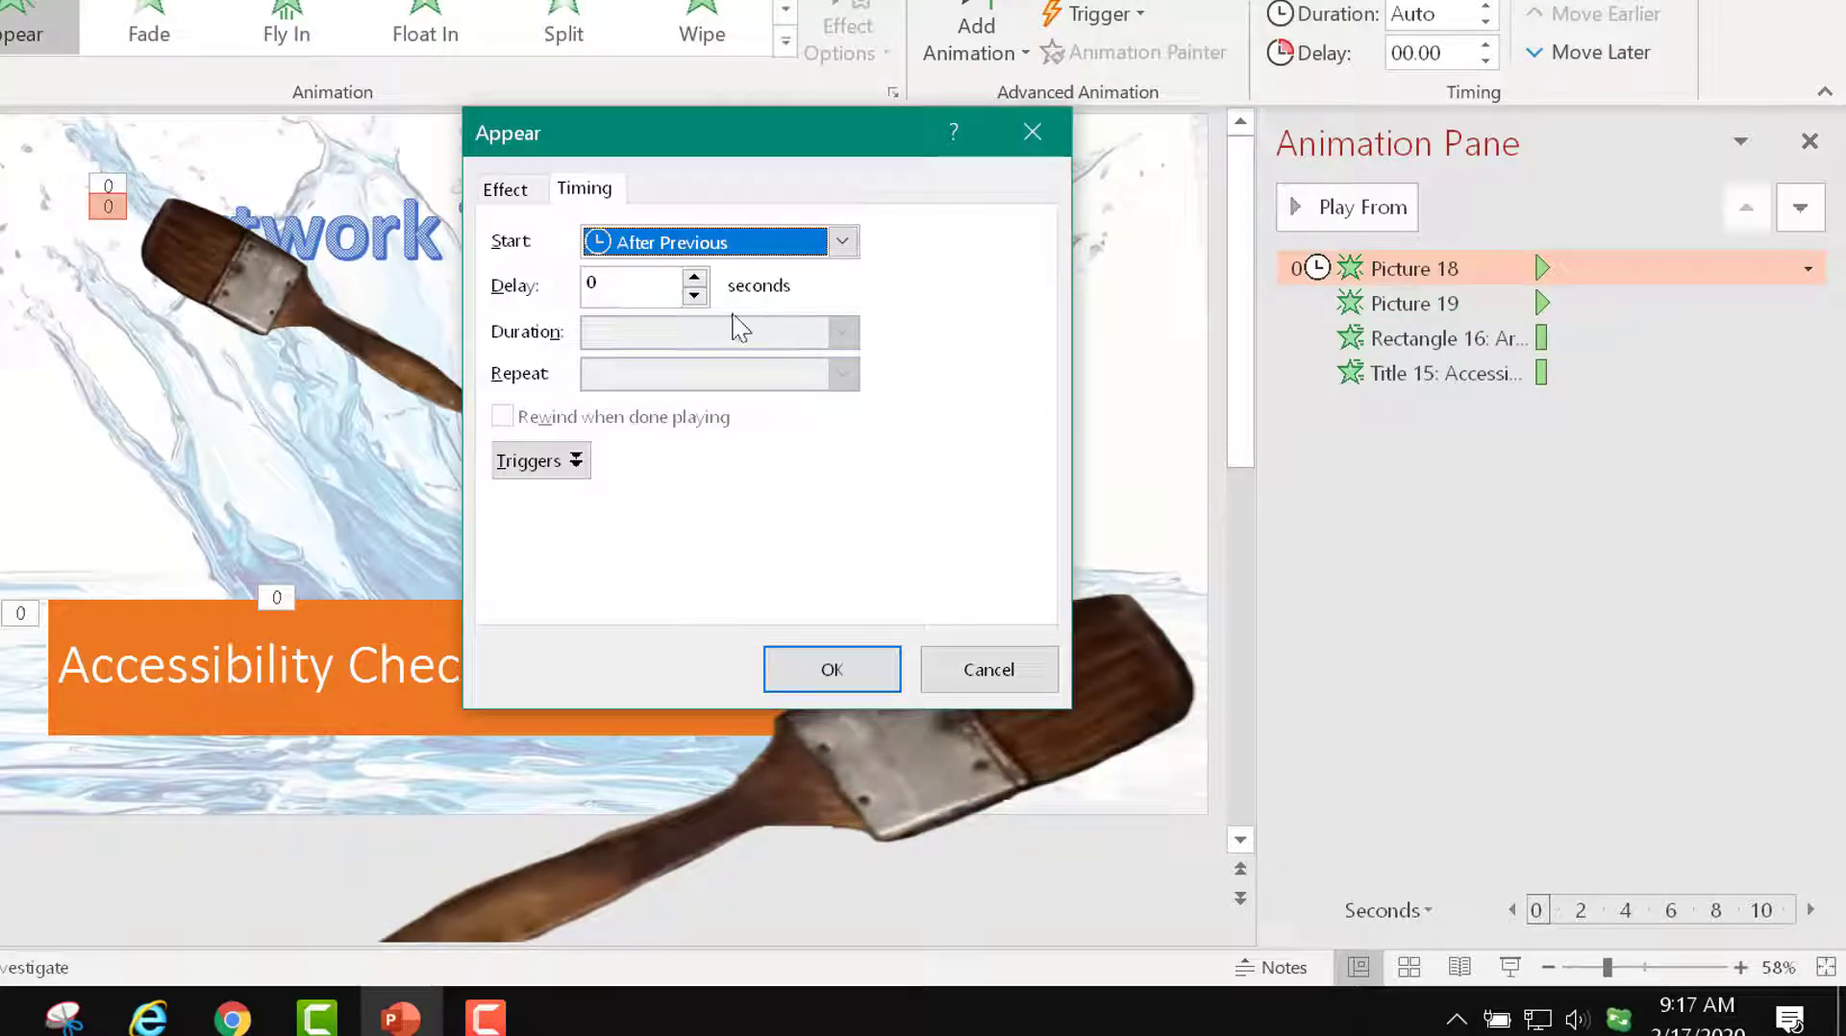
{"action": "left_click", "coordinate": [597, 287]}
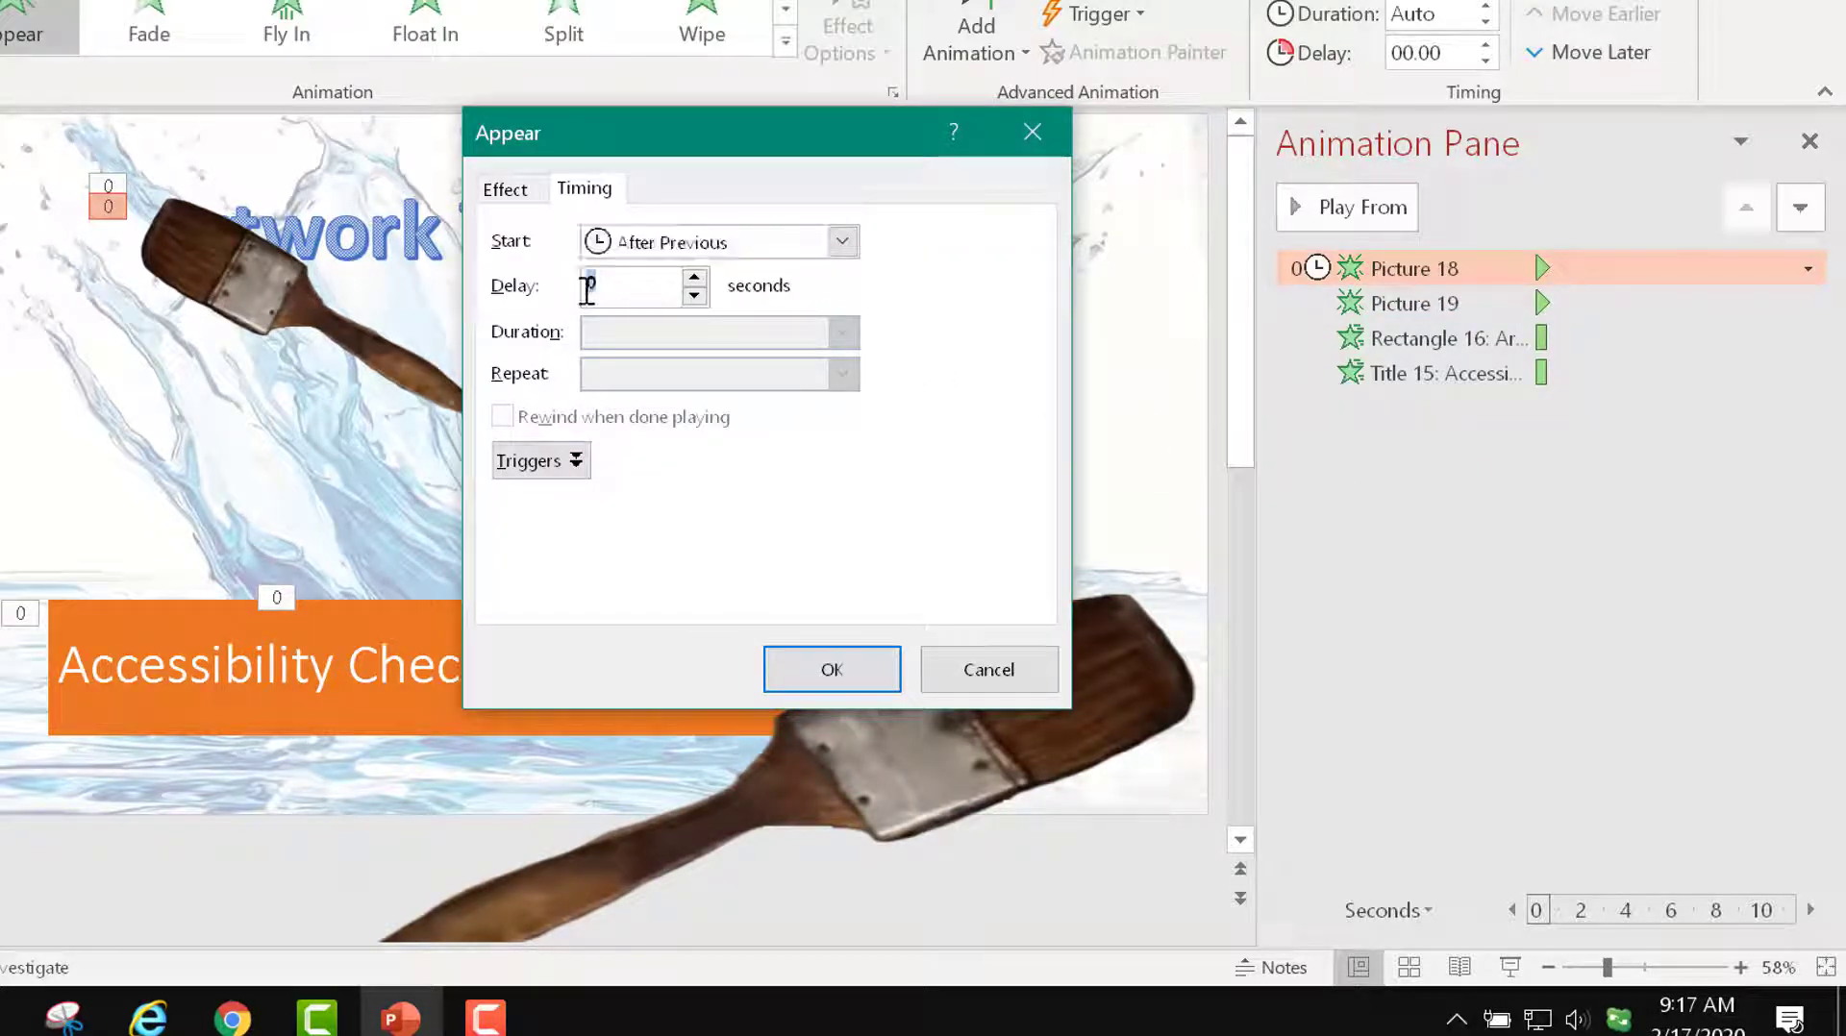
{"action": "double_click", "coordinate": [587, 287]}
{"action": "type", "text": "2"}
{"action": "left_click", "coordinate": [846, 668]}
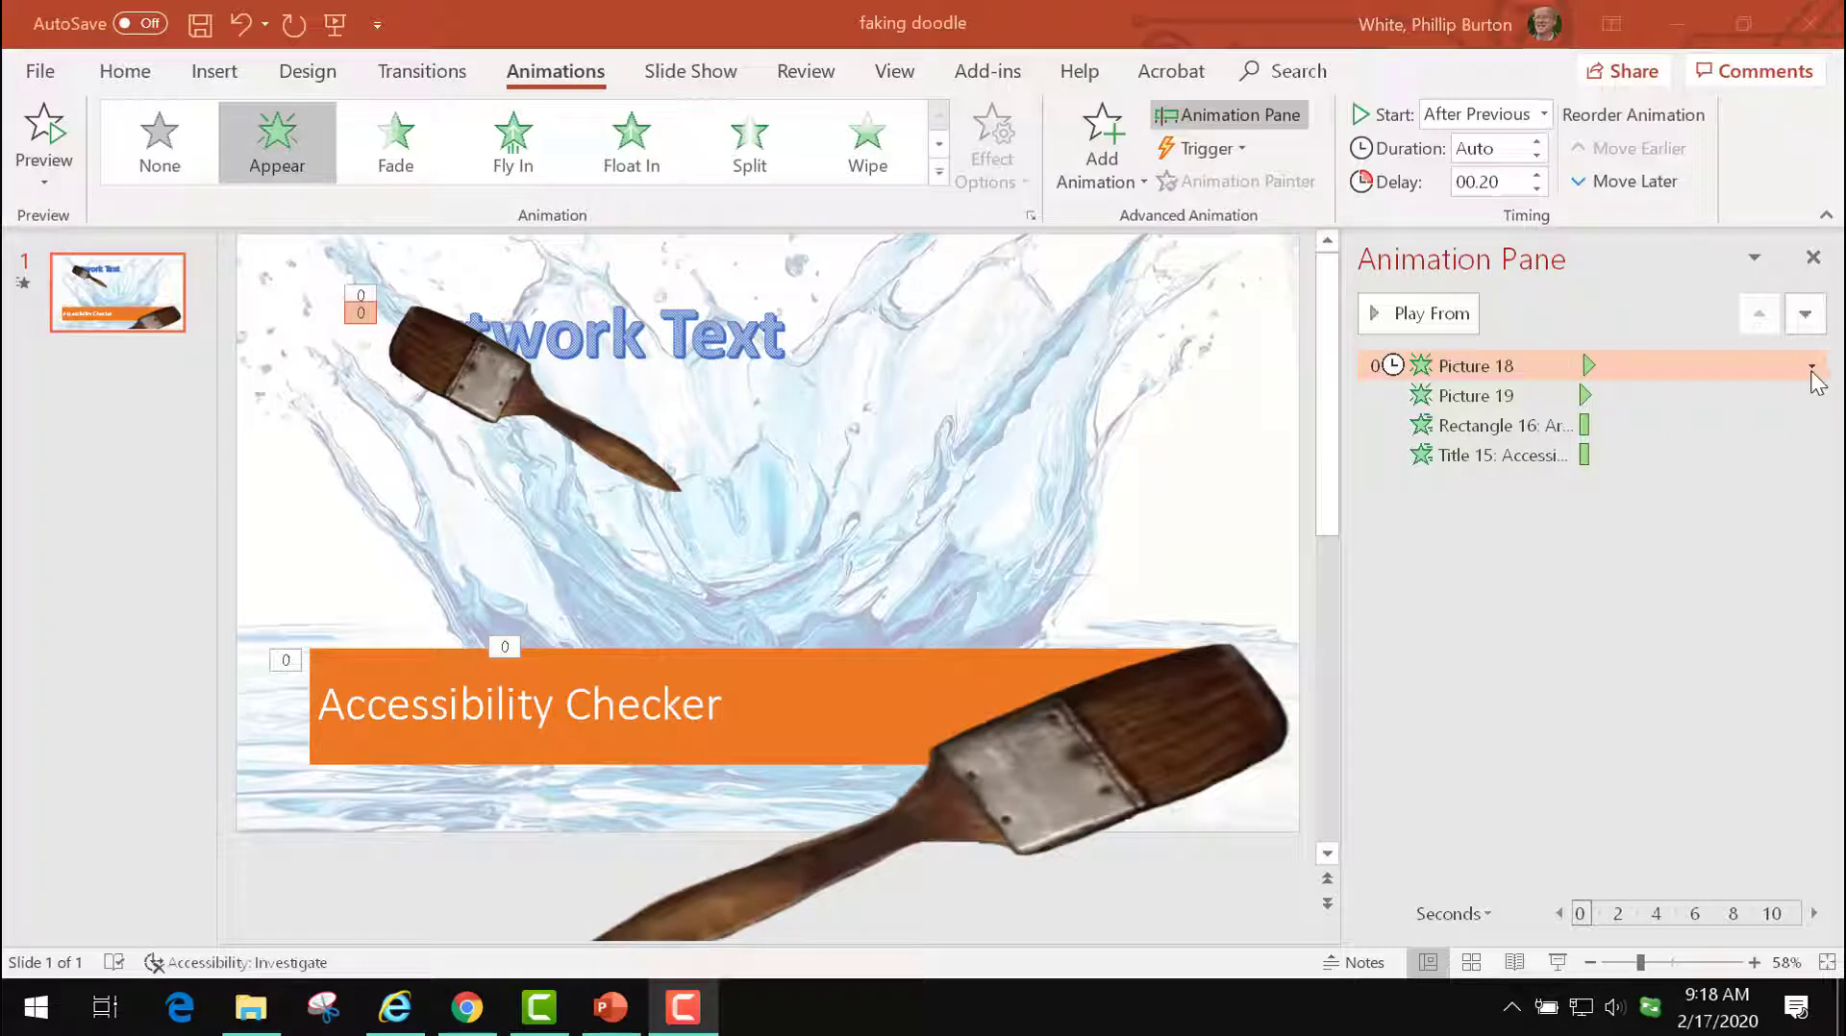
- Add a Diamond motion path animation to Picture 18, keeping its Appear effect
{"action": "left_click", "coordinate": [1123, 183]}
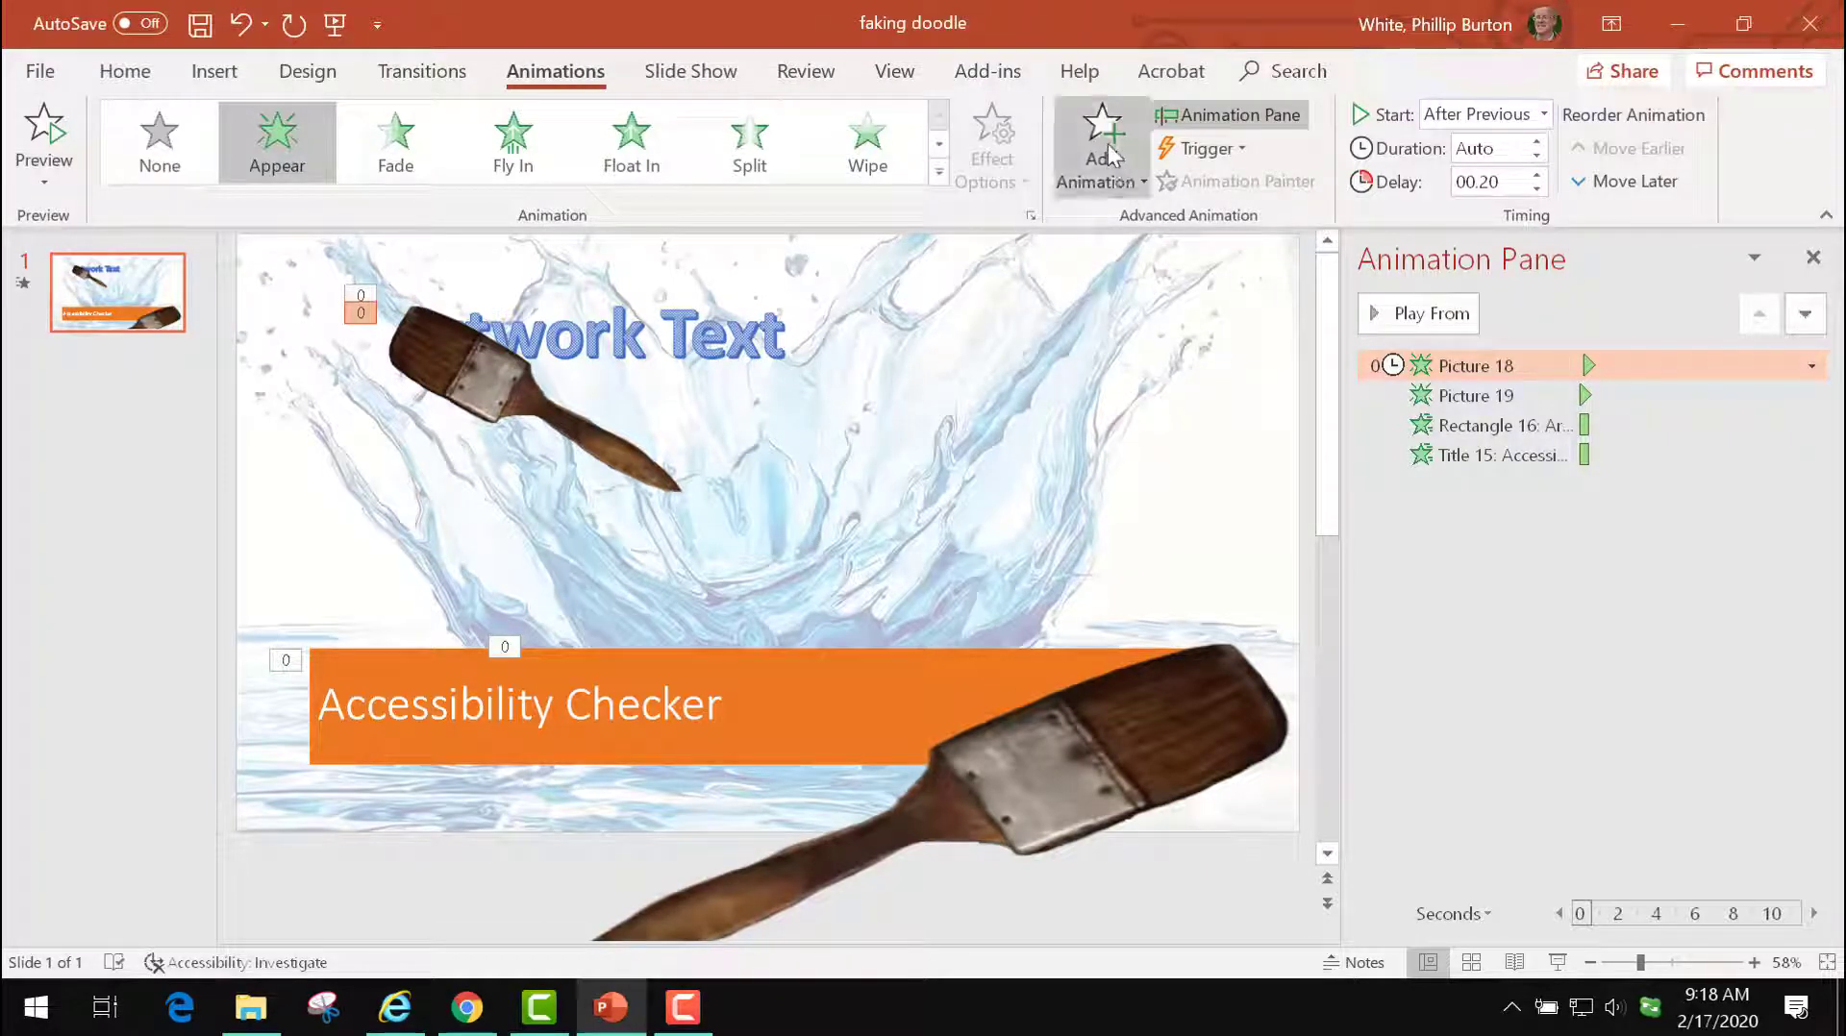
{"action": "left_click", "coordinate": [1108, 142]}
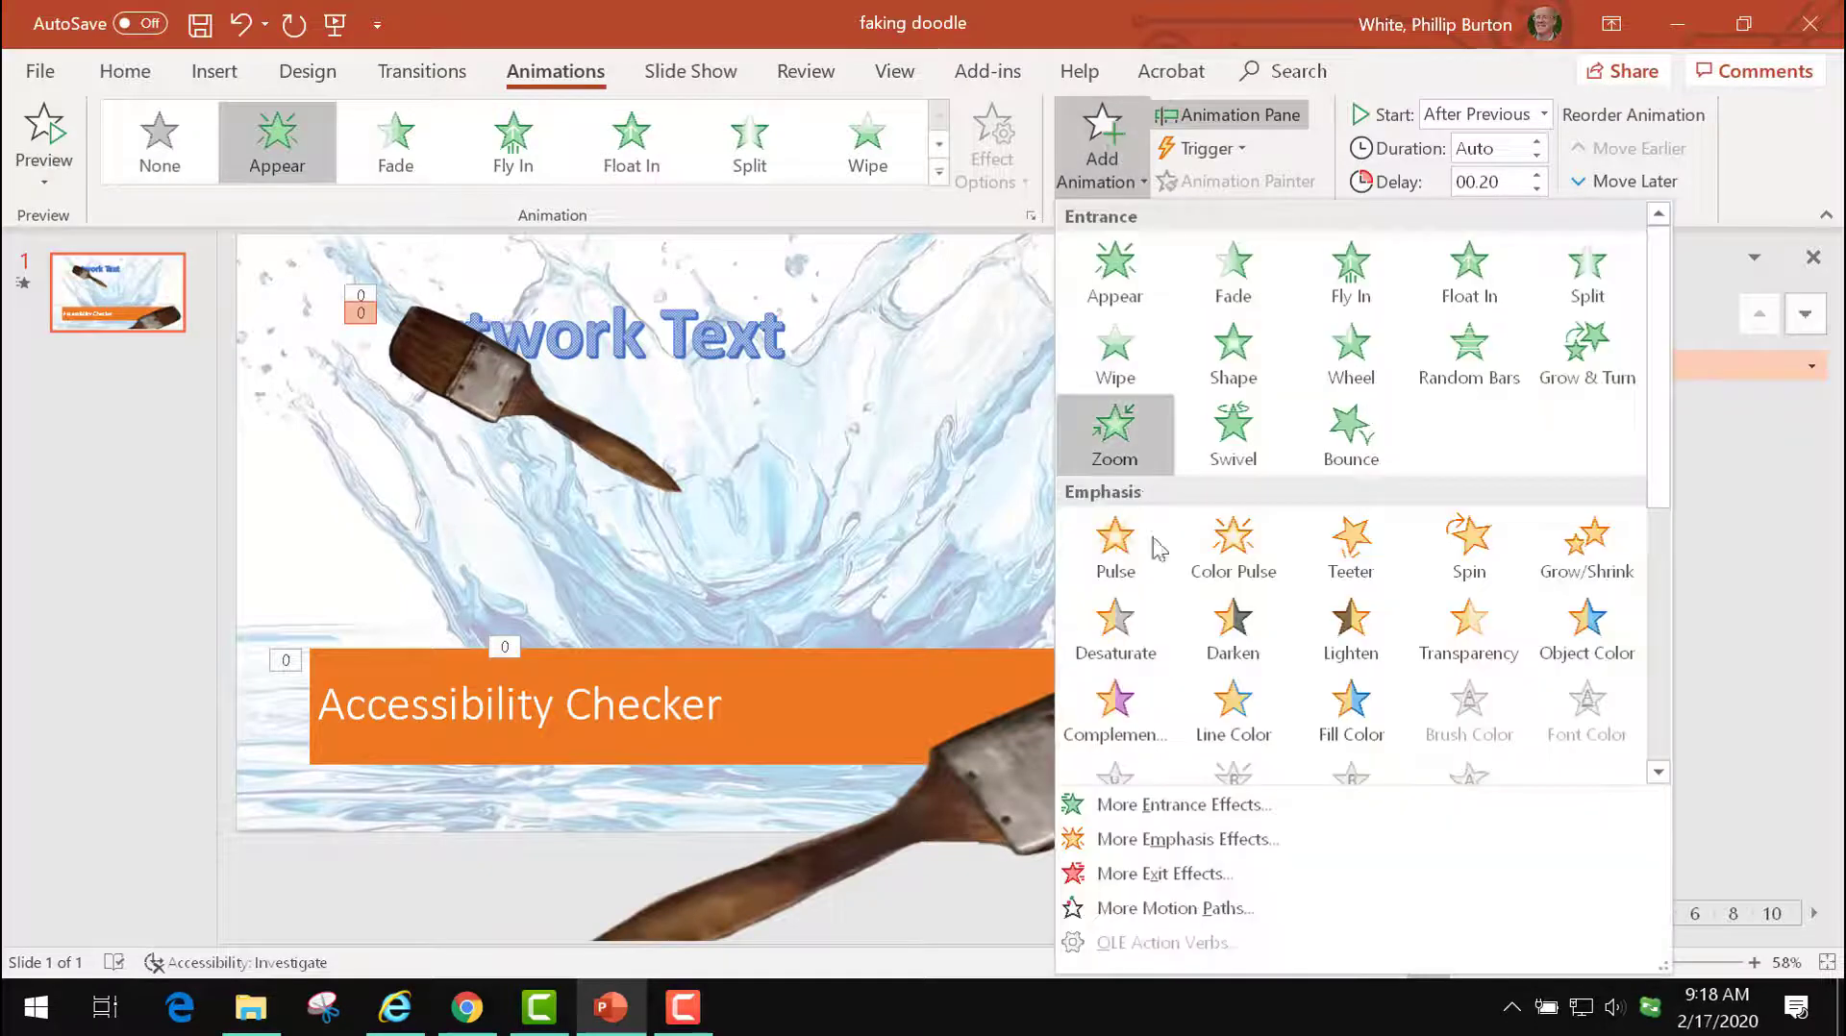
{"action": "left_click", "coordinate": [1178, 910]}
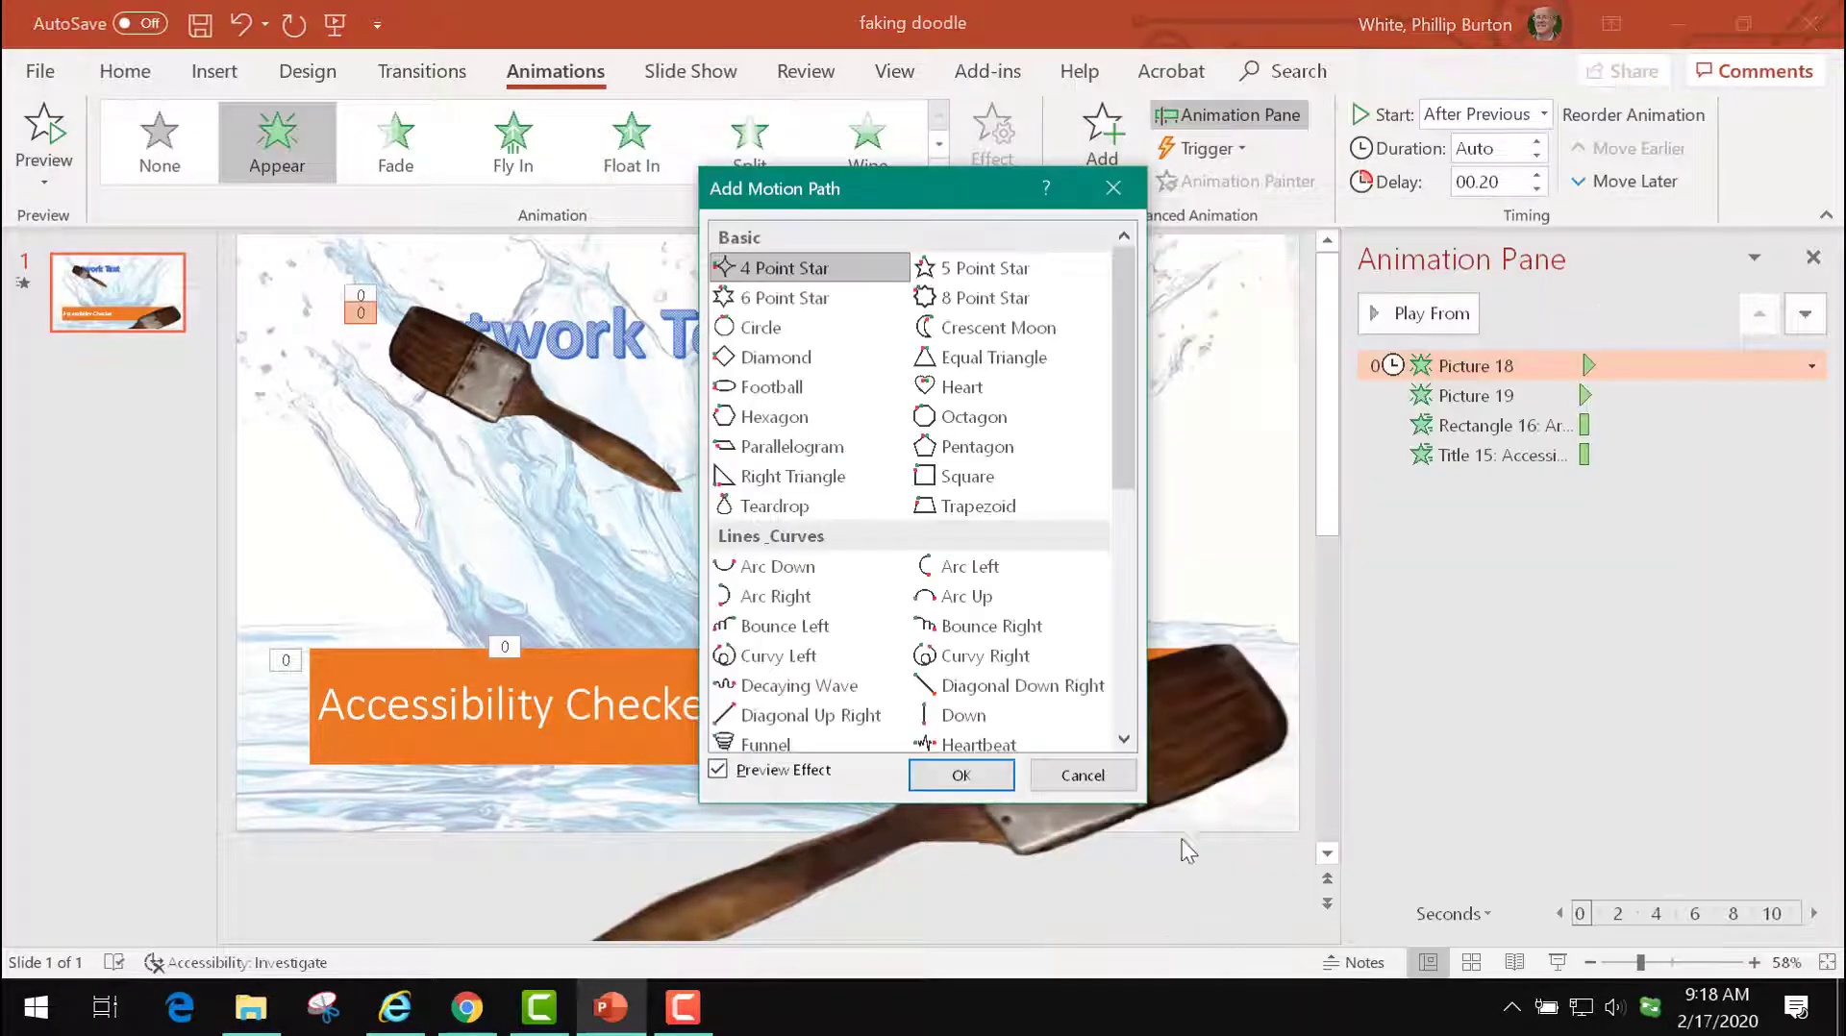
{"action": "left_click", "coordinate": [810, 364]}
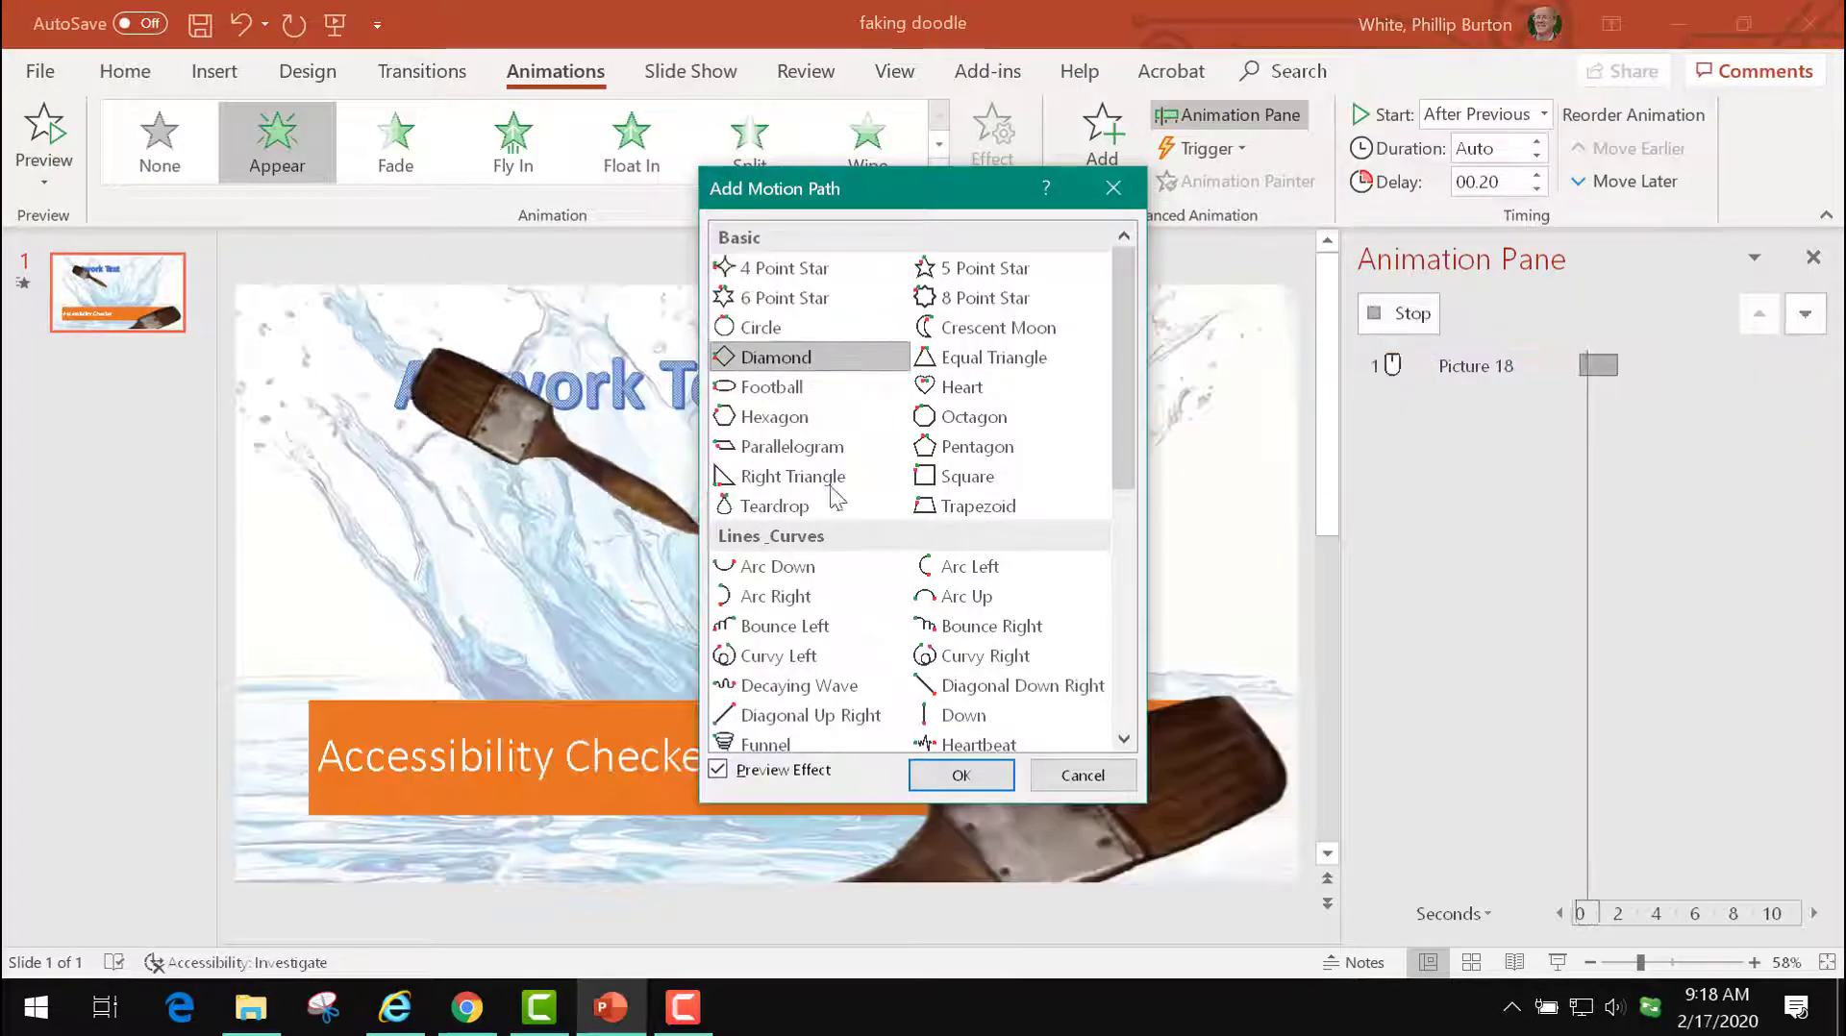
{"action": "left_click", "coordinate": [952, 775]}
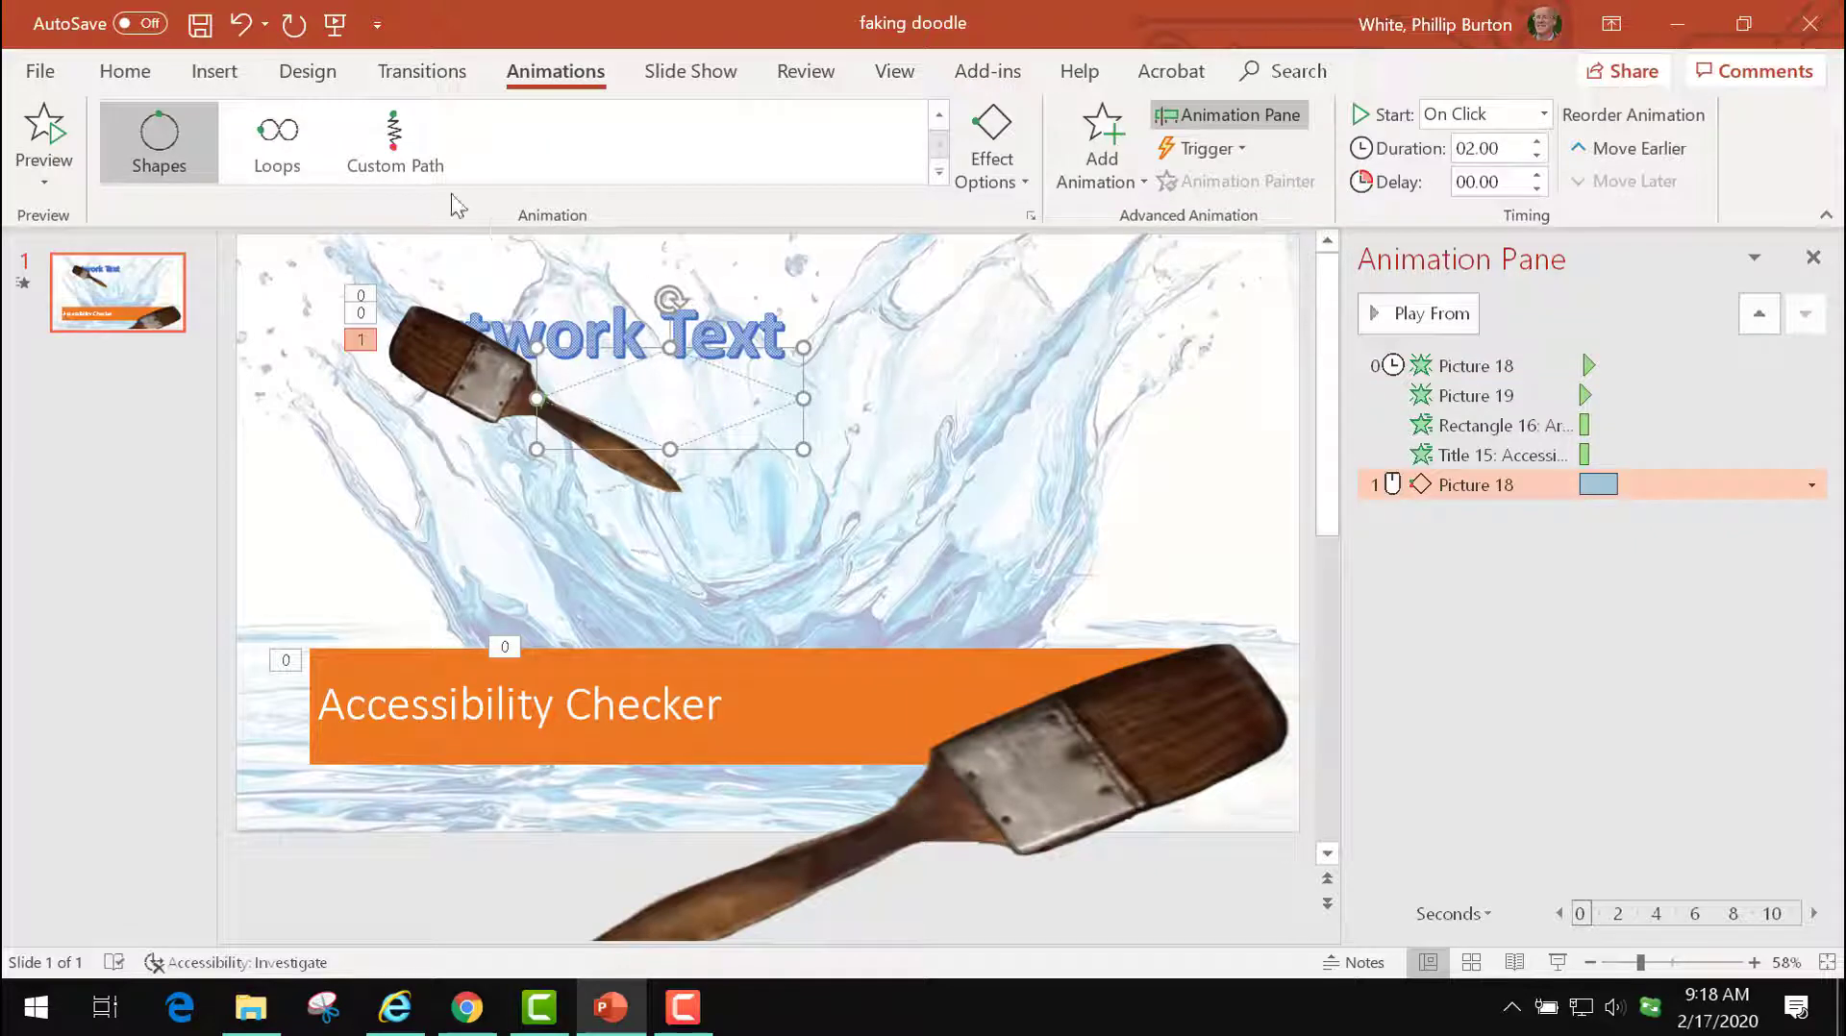
- Replace Picture 18's diamond path with a freehand custom path waving across the artwork text and running off the slide's right side
{"action": "left_click", "coordinate": [396, 139]}
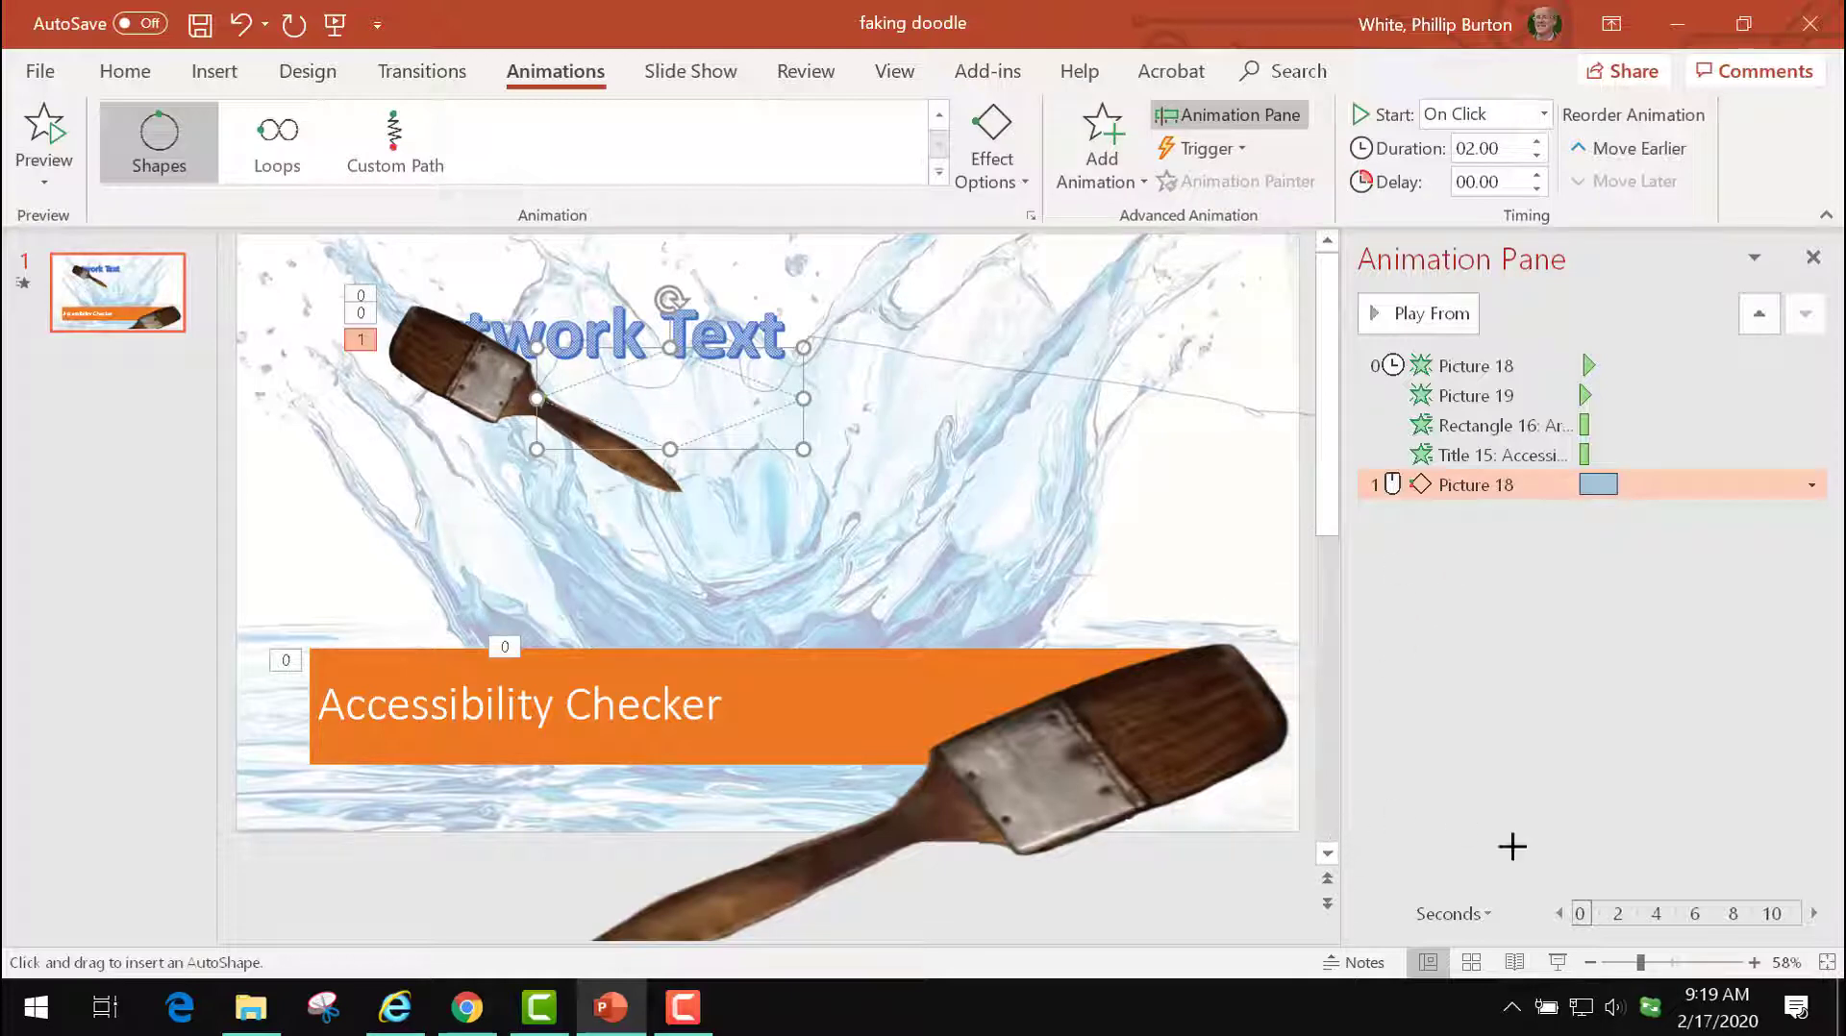
{"action": "double_click", "coordinate": [1813, 257]}
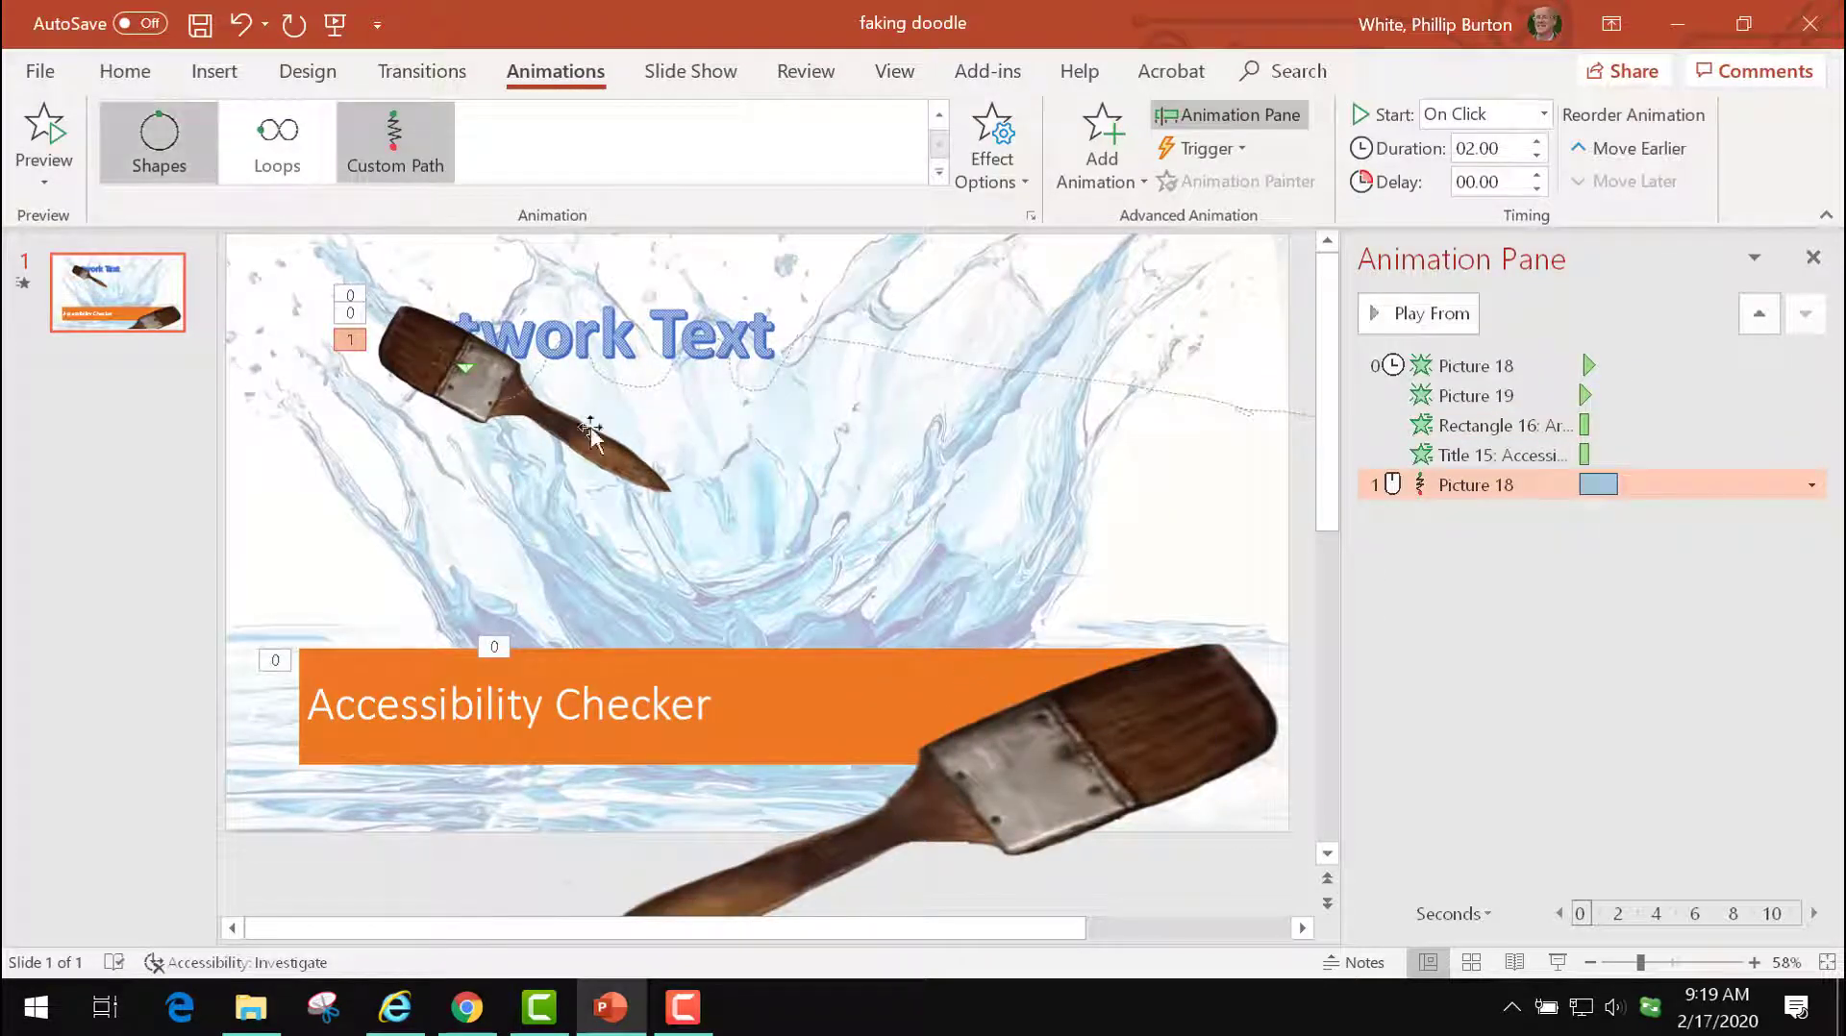
- Select Picture 19, the large lower paintbrush
{"action": "left_click", "coordinate": [1075, 764]}
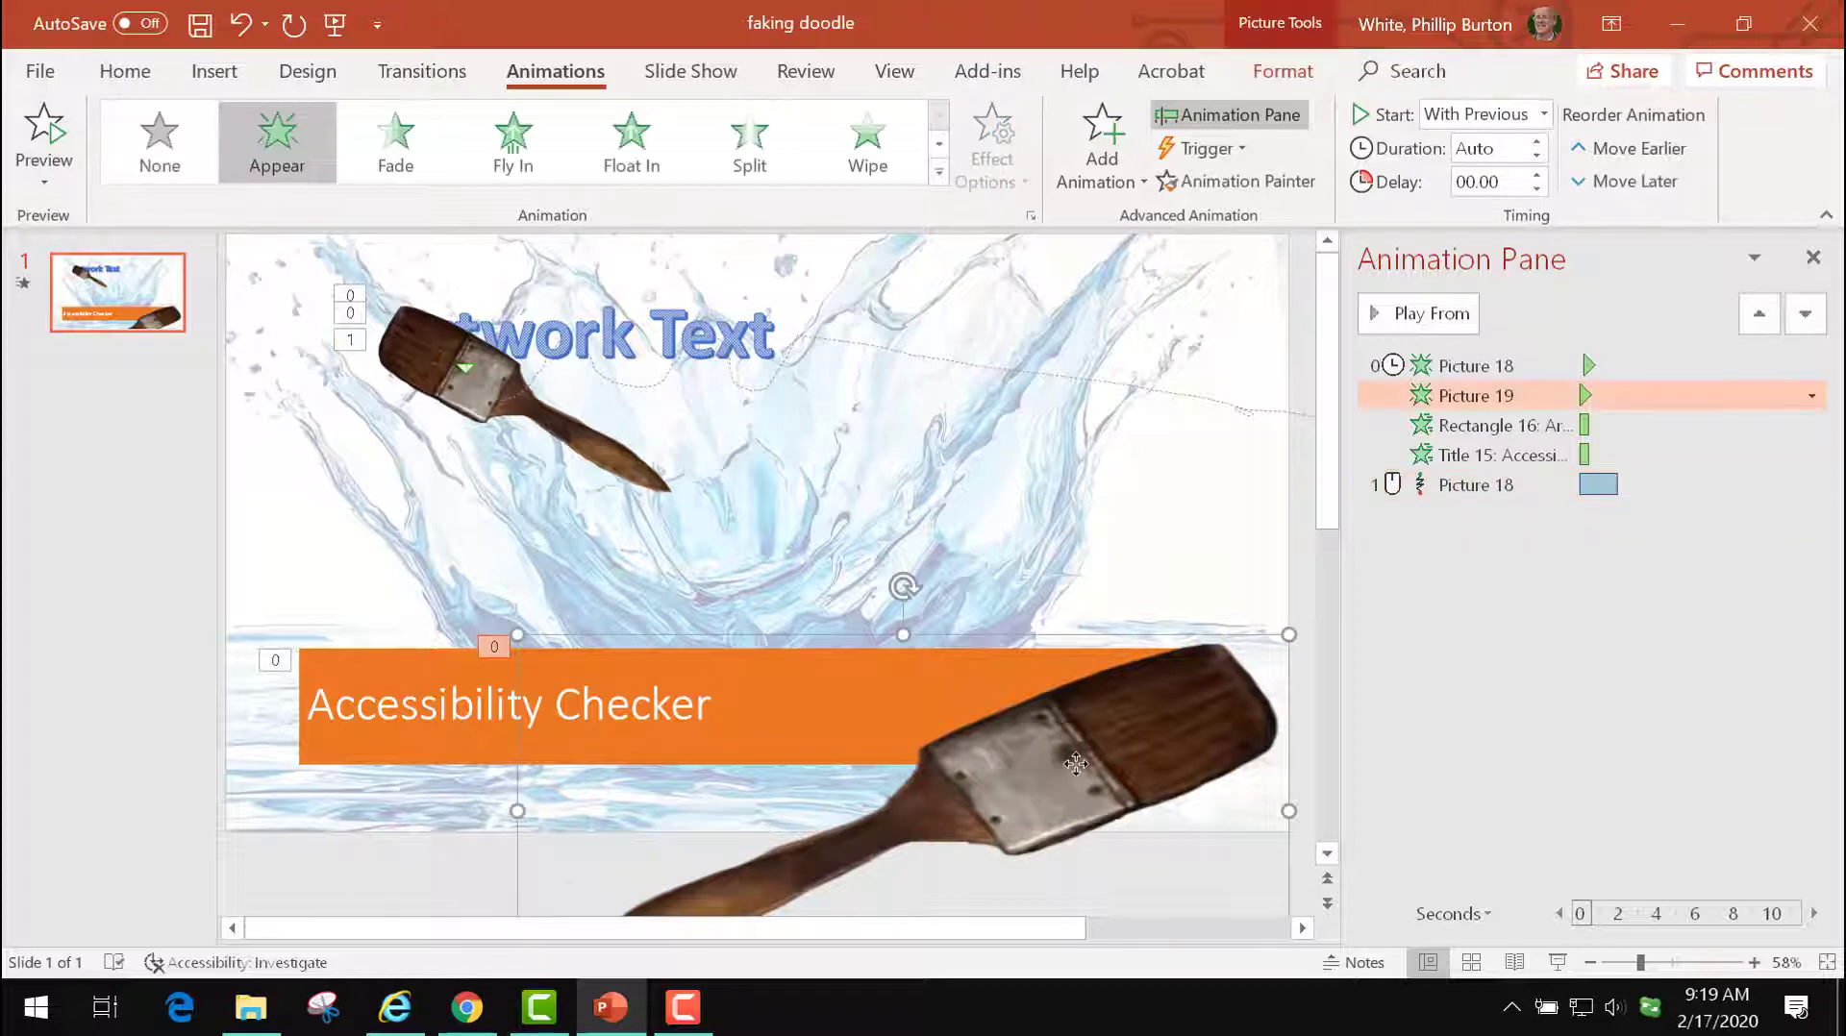
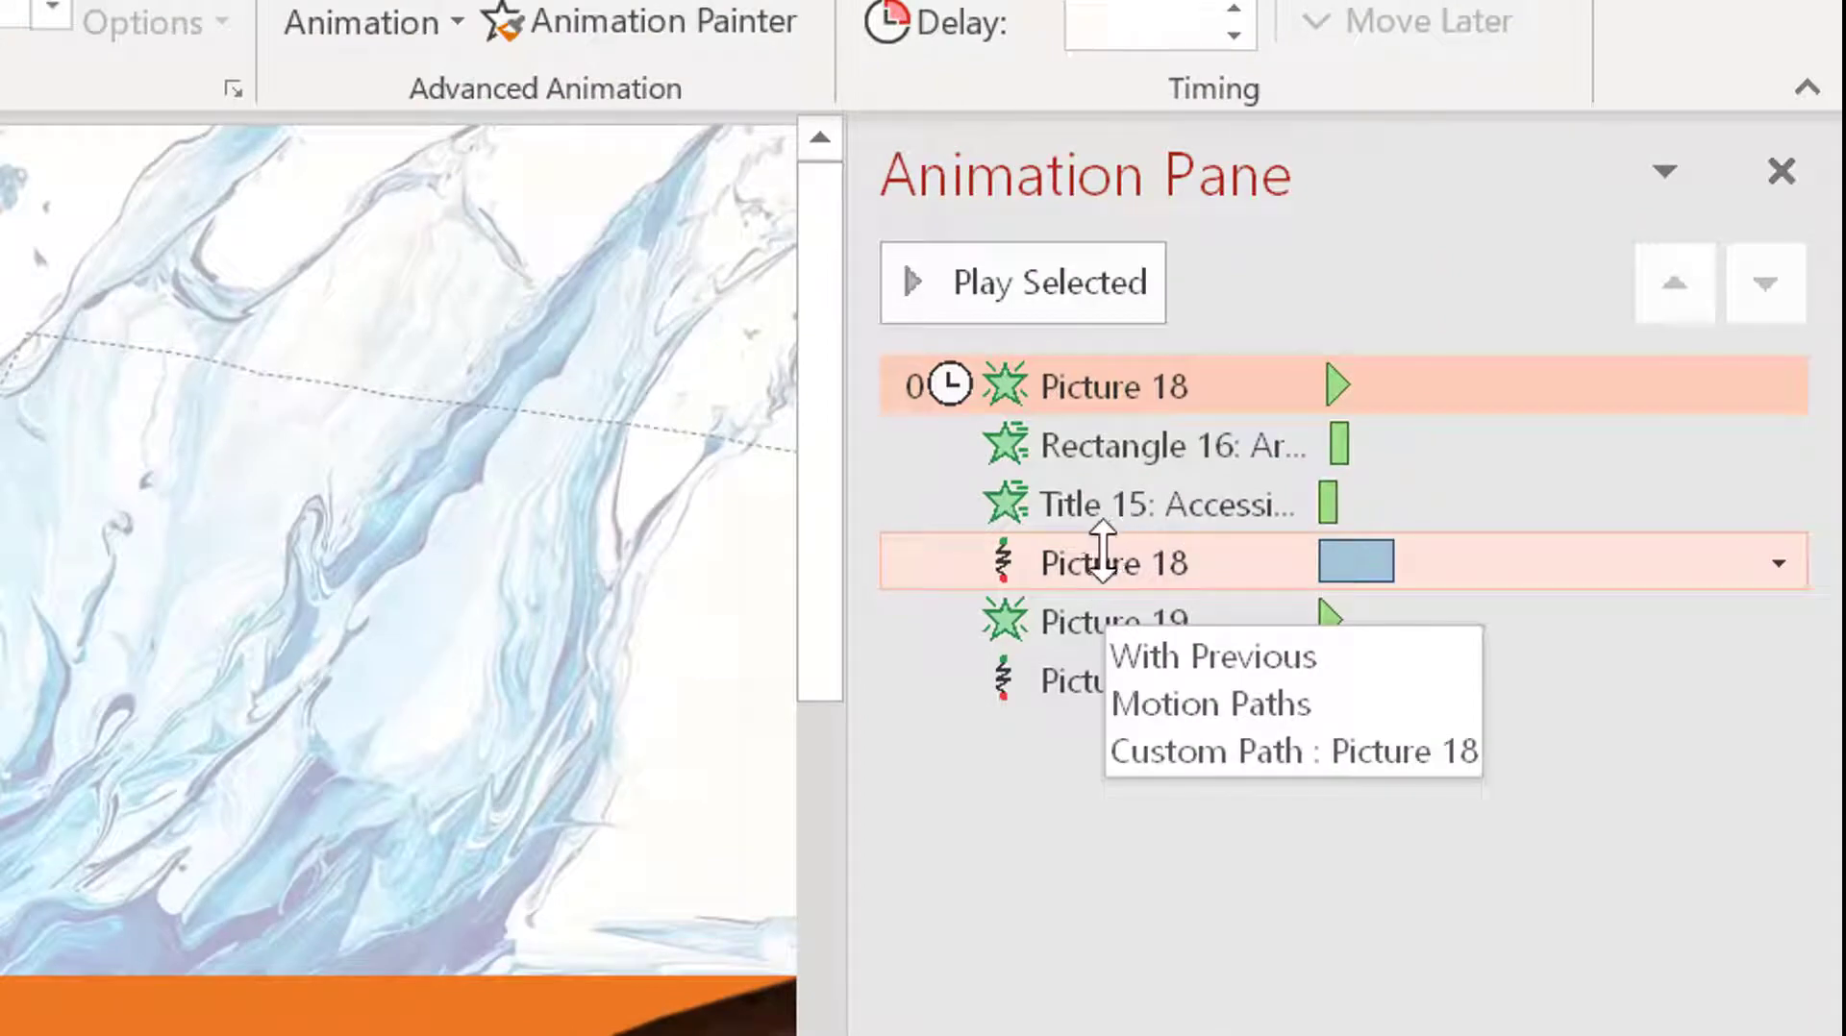
- Move Picture 18's motion path directly after its Appear effect in the animation order and delay the path by 0.2 seconds
{"action": "left_click_drag", "start_coordinate": [1066, 563], "coordinate": [1094, 430]}
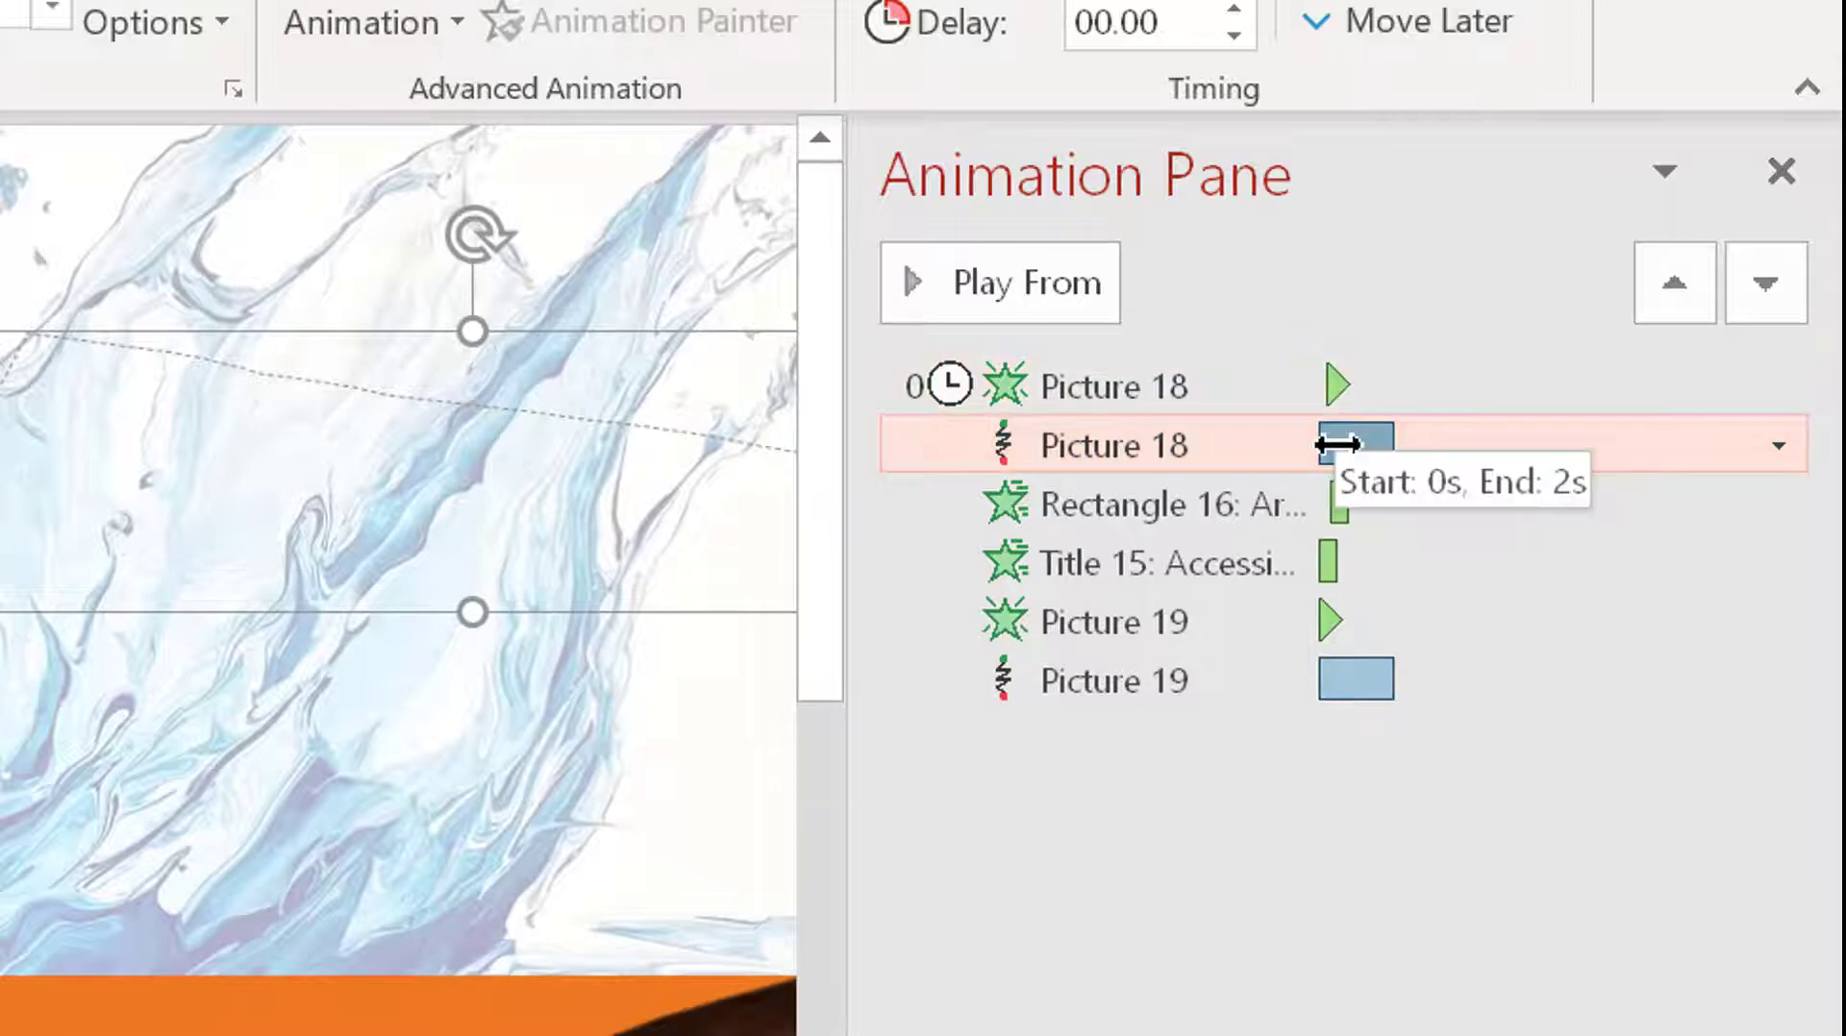
{"action": "left_click_drag", "start_coordinate": [1333, 447], "coordinate": [1340, 447]}
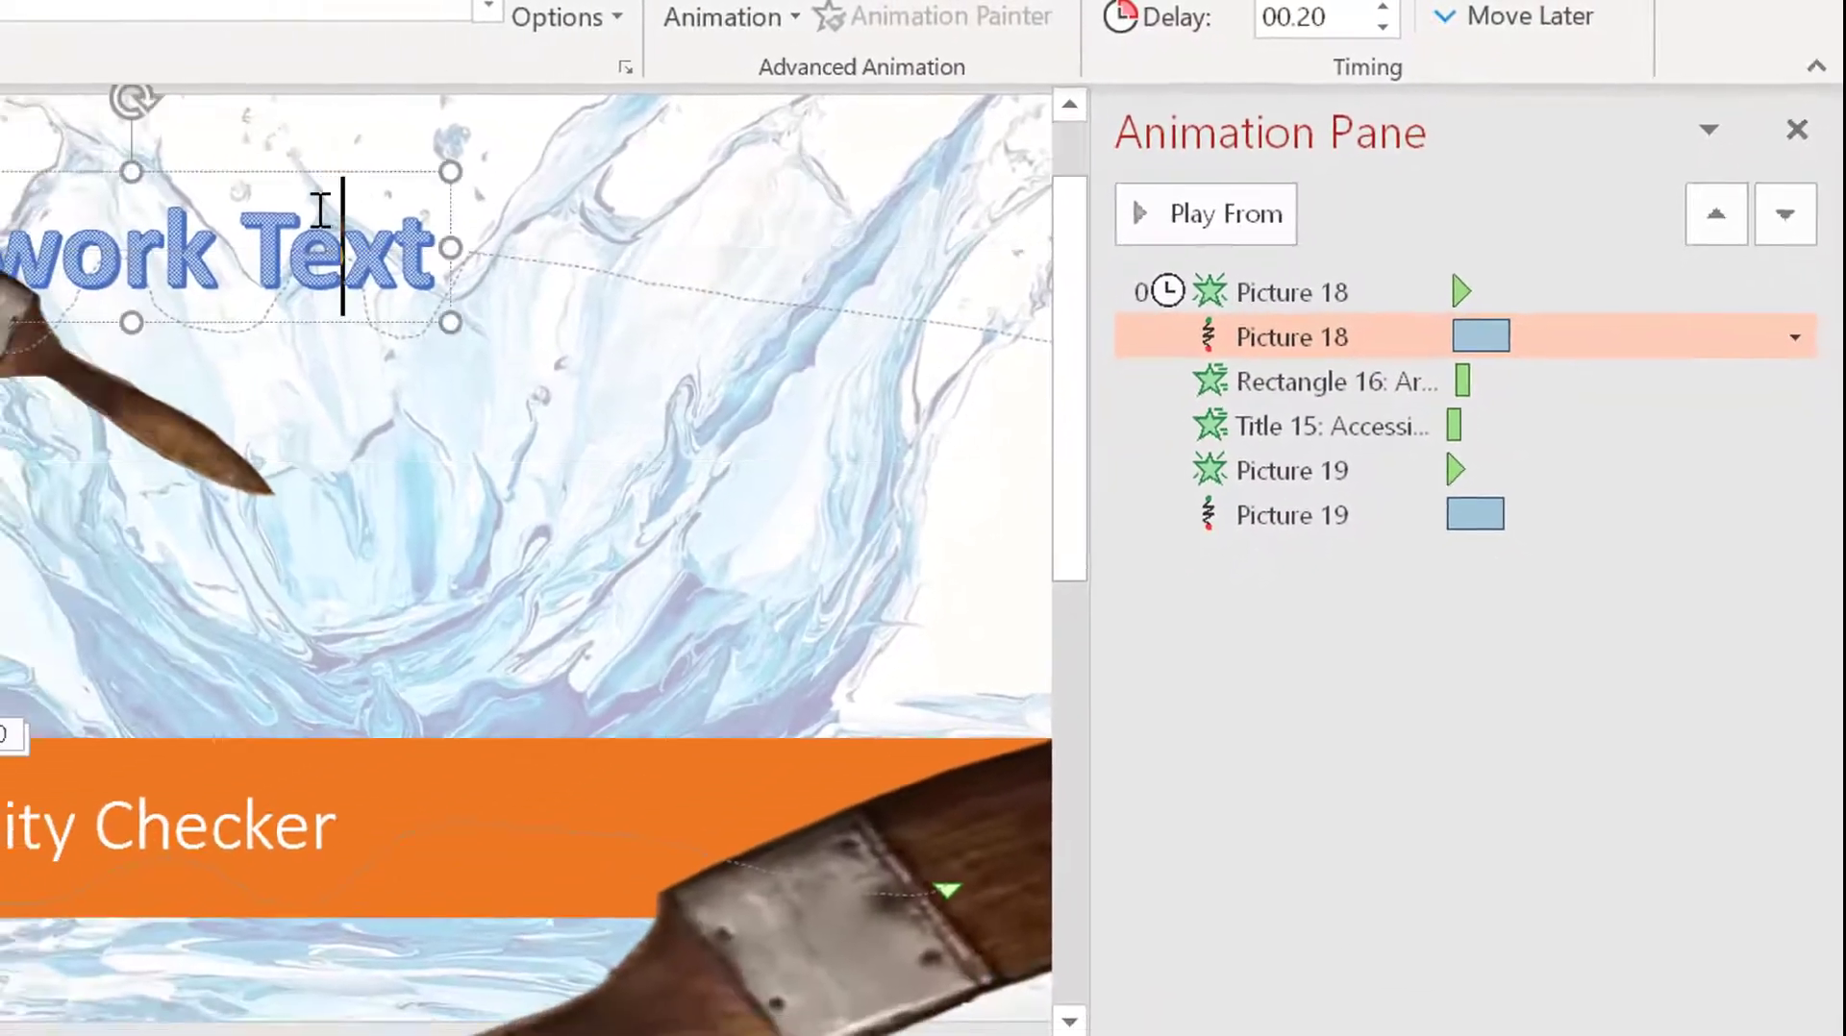
- Give the artwork text's Wipe (Rectangle 16) a duration of 3 seconds (Slow) with a delay of 0.3 seconds
{"action": "left_click", "coordinate": [160, 184]}
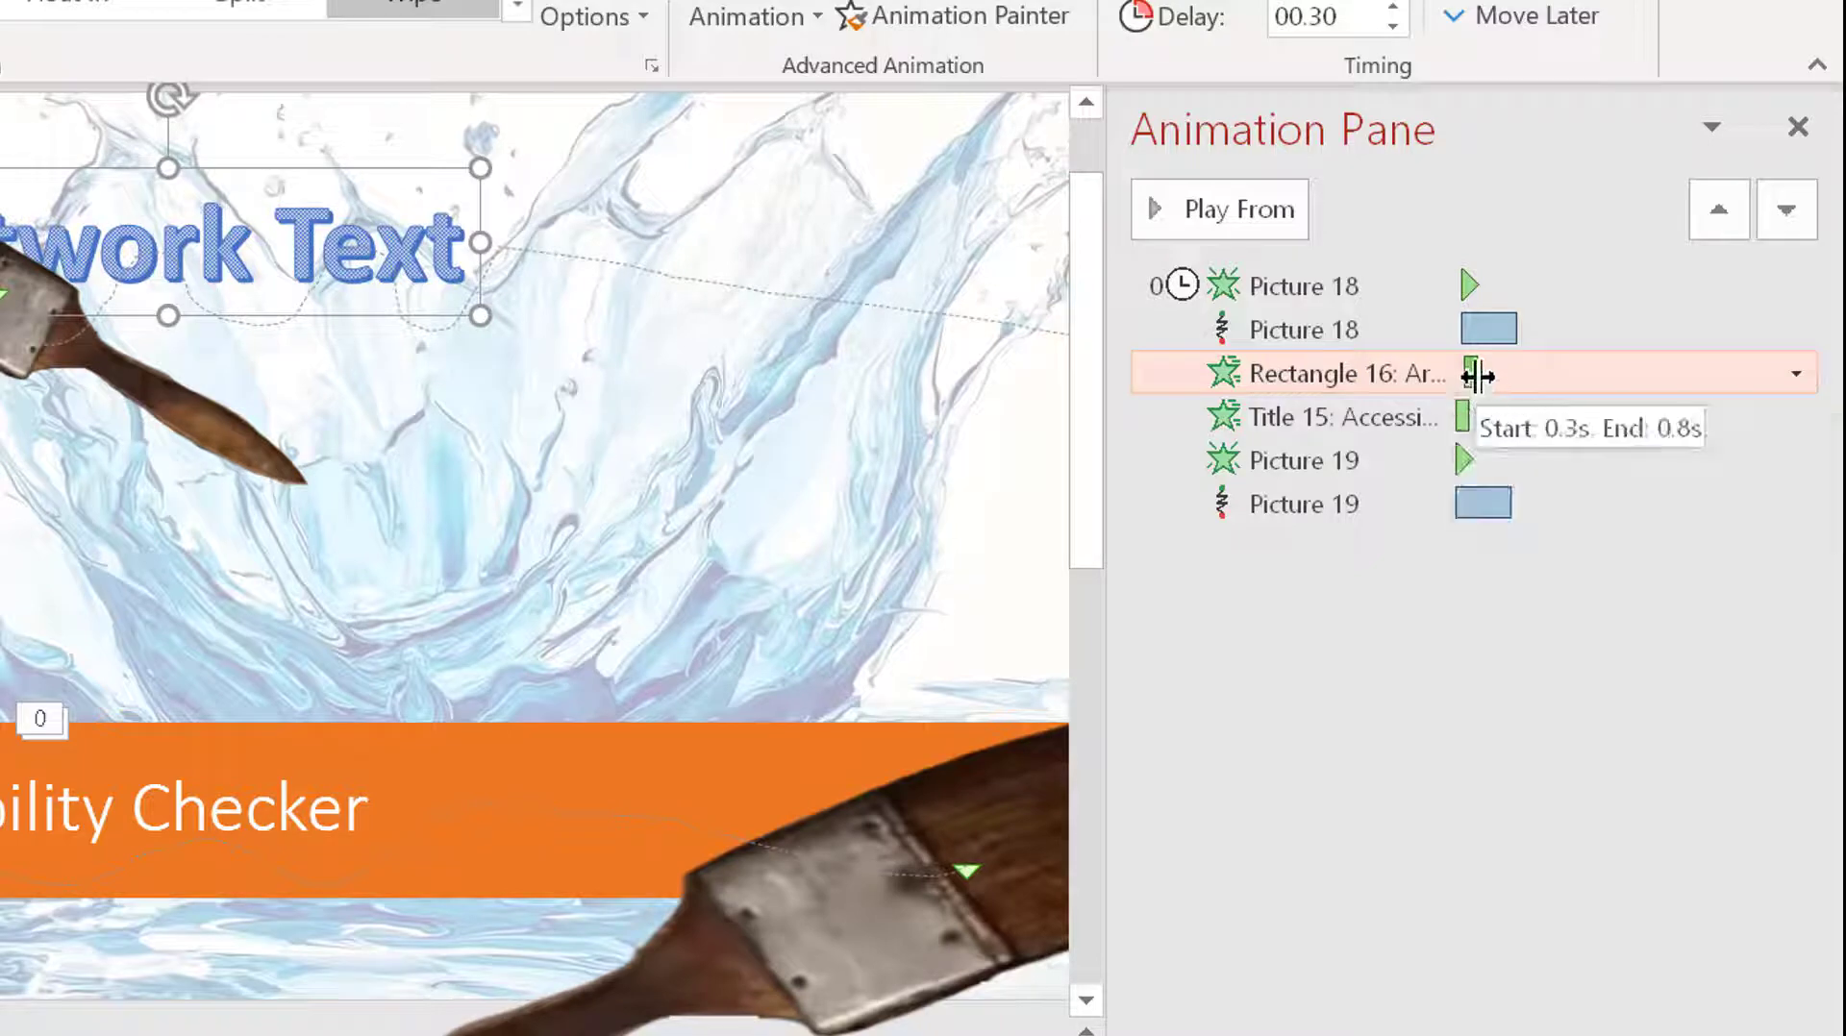
{"action": "mouse_move", "coordinate": [1473, 379]}
{"action": "left_mouse_down"}
{"action": "mouse_move", "coordinate": [1570, 394]}
{"action": "mouse_move", "coordinate": [1476, 394]}
{"action": "left_mouse_up"}
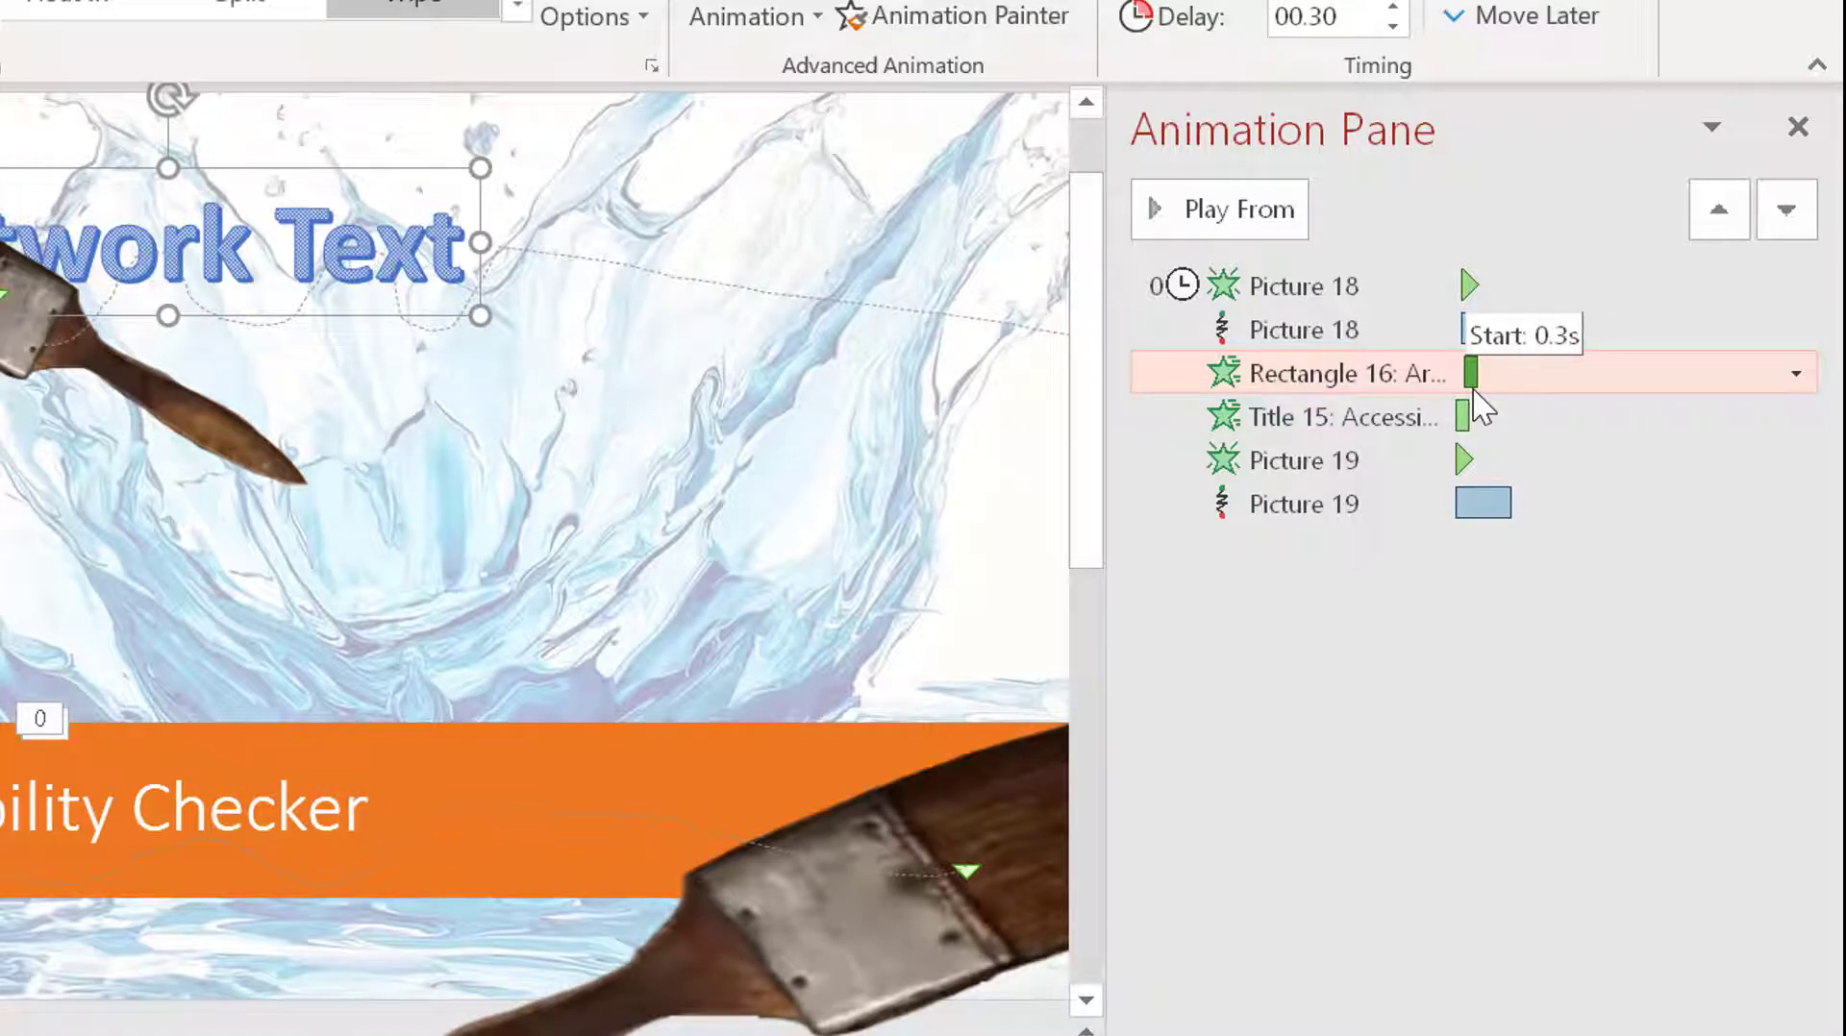
{"action": "left_click_drag", "start_coordinate": [1474, 390], "coordinate": [1472, 385]}
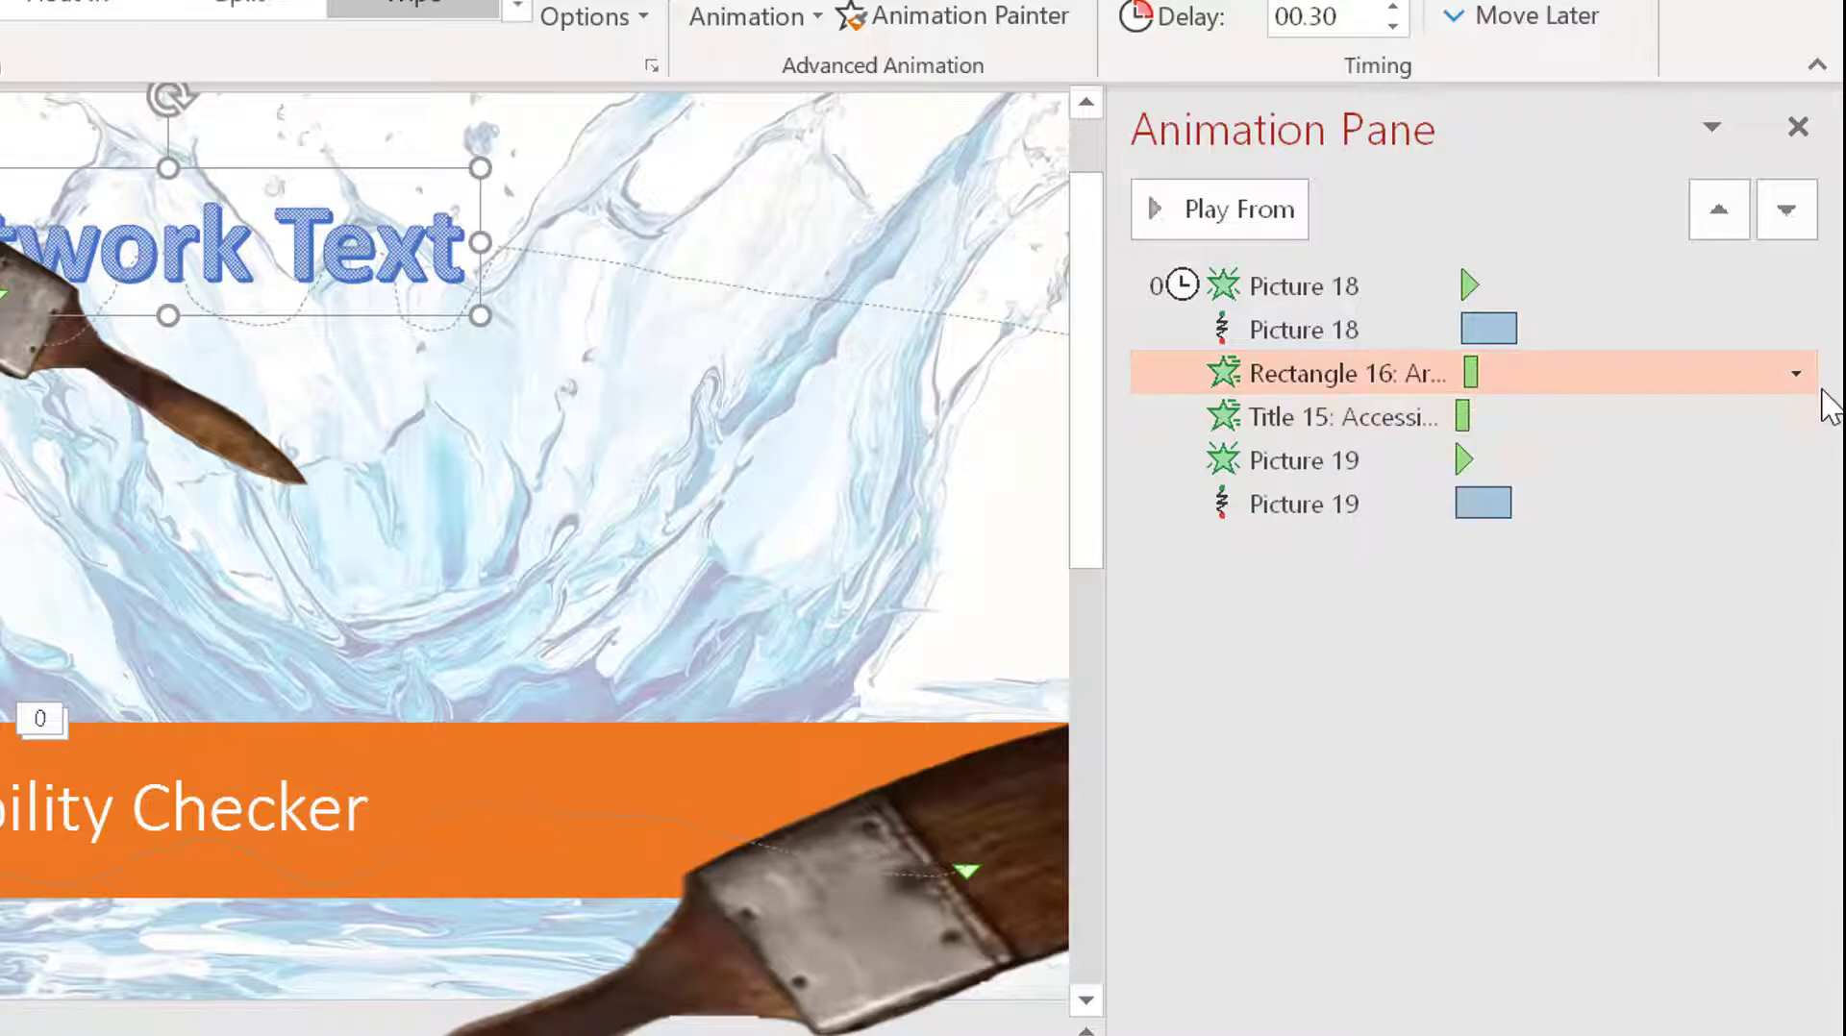
{"action": "left_click", "coordinate": [1797, 375]}
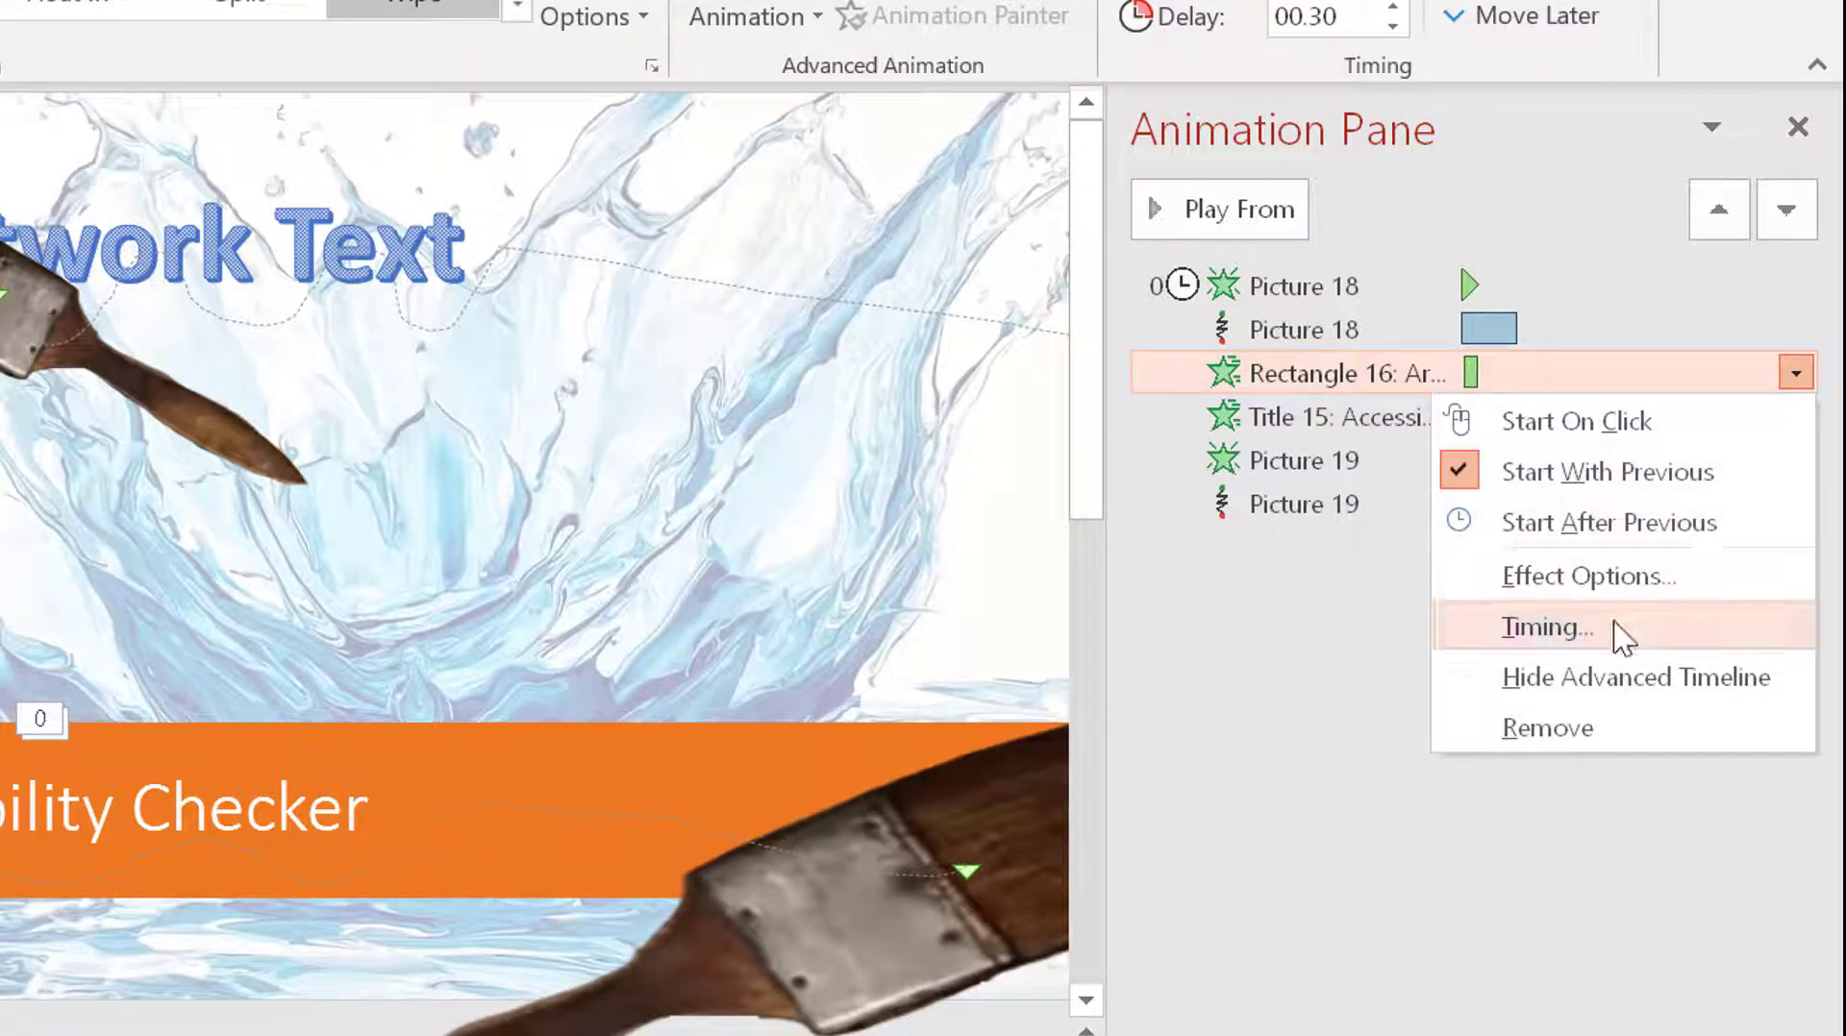
{"action": "left_click", "coordinate": [1547, 628]}
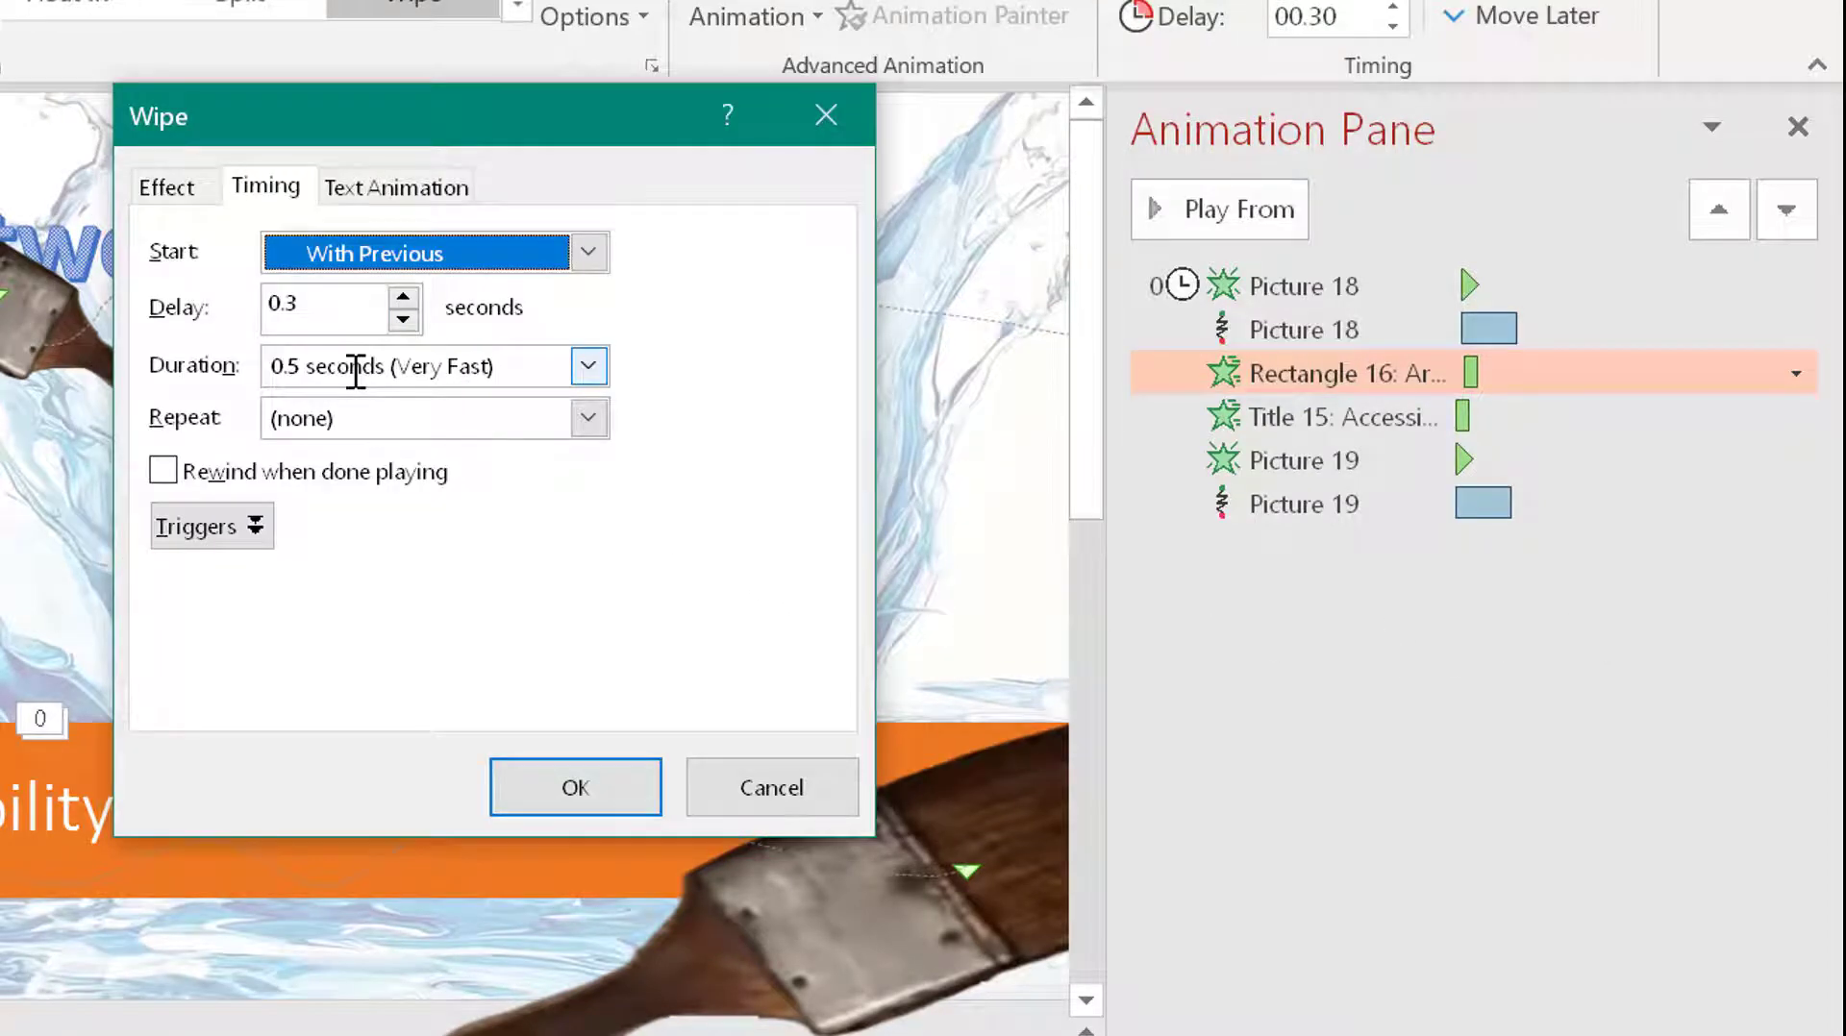
{"action": "left_click", "coordinate": [587, 366]}
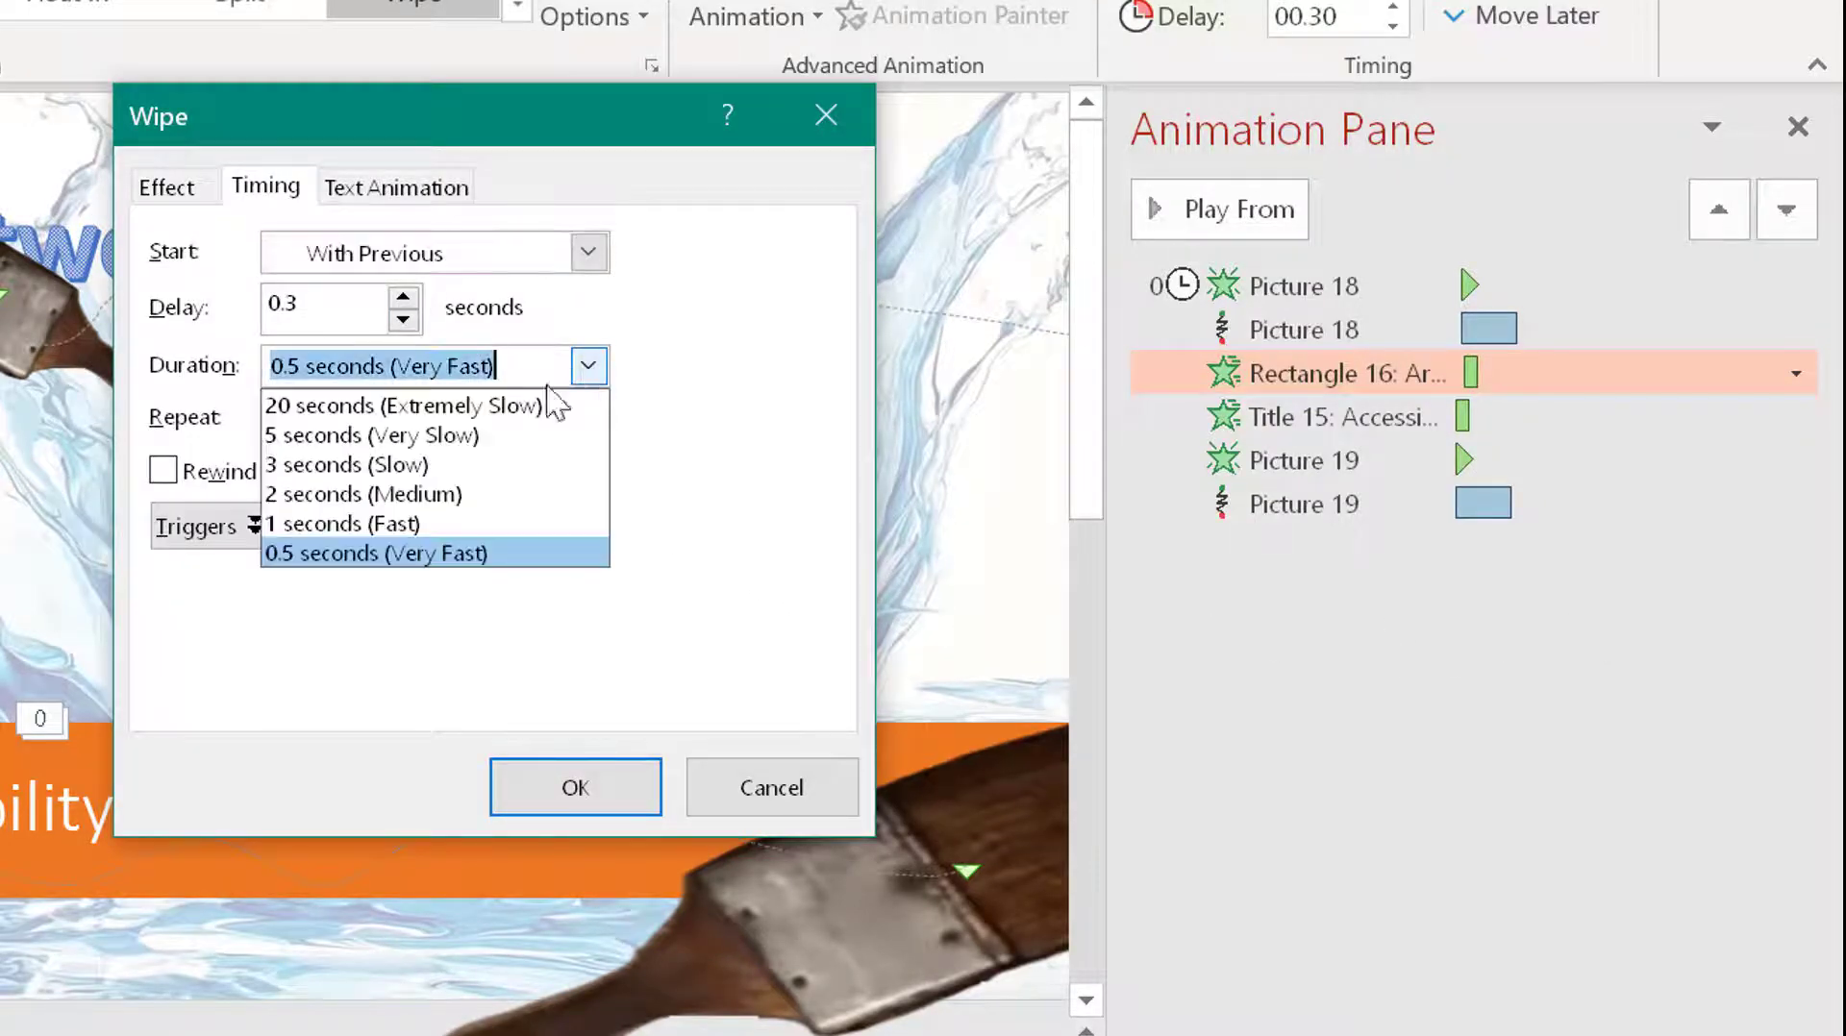
{"action": "left_click", "coordinate": [429, 466]}
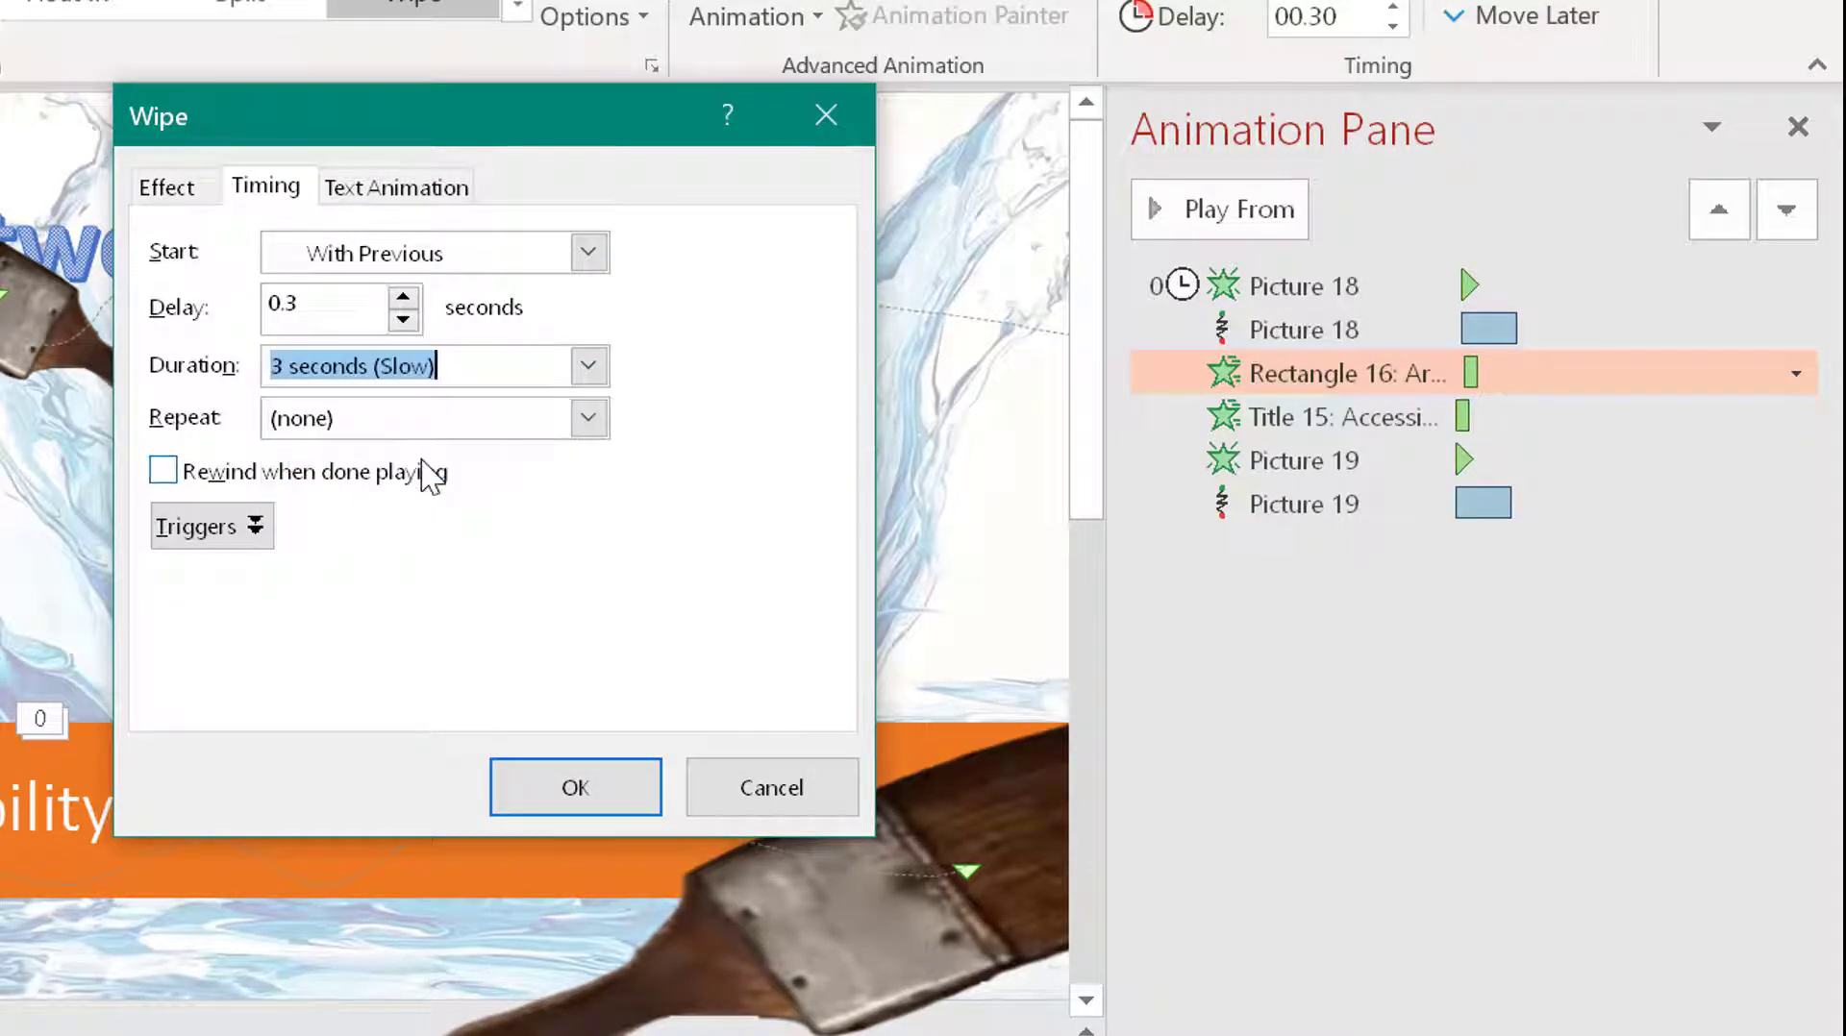
{"action": "left_click", "coordinate": [565, 796]}
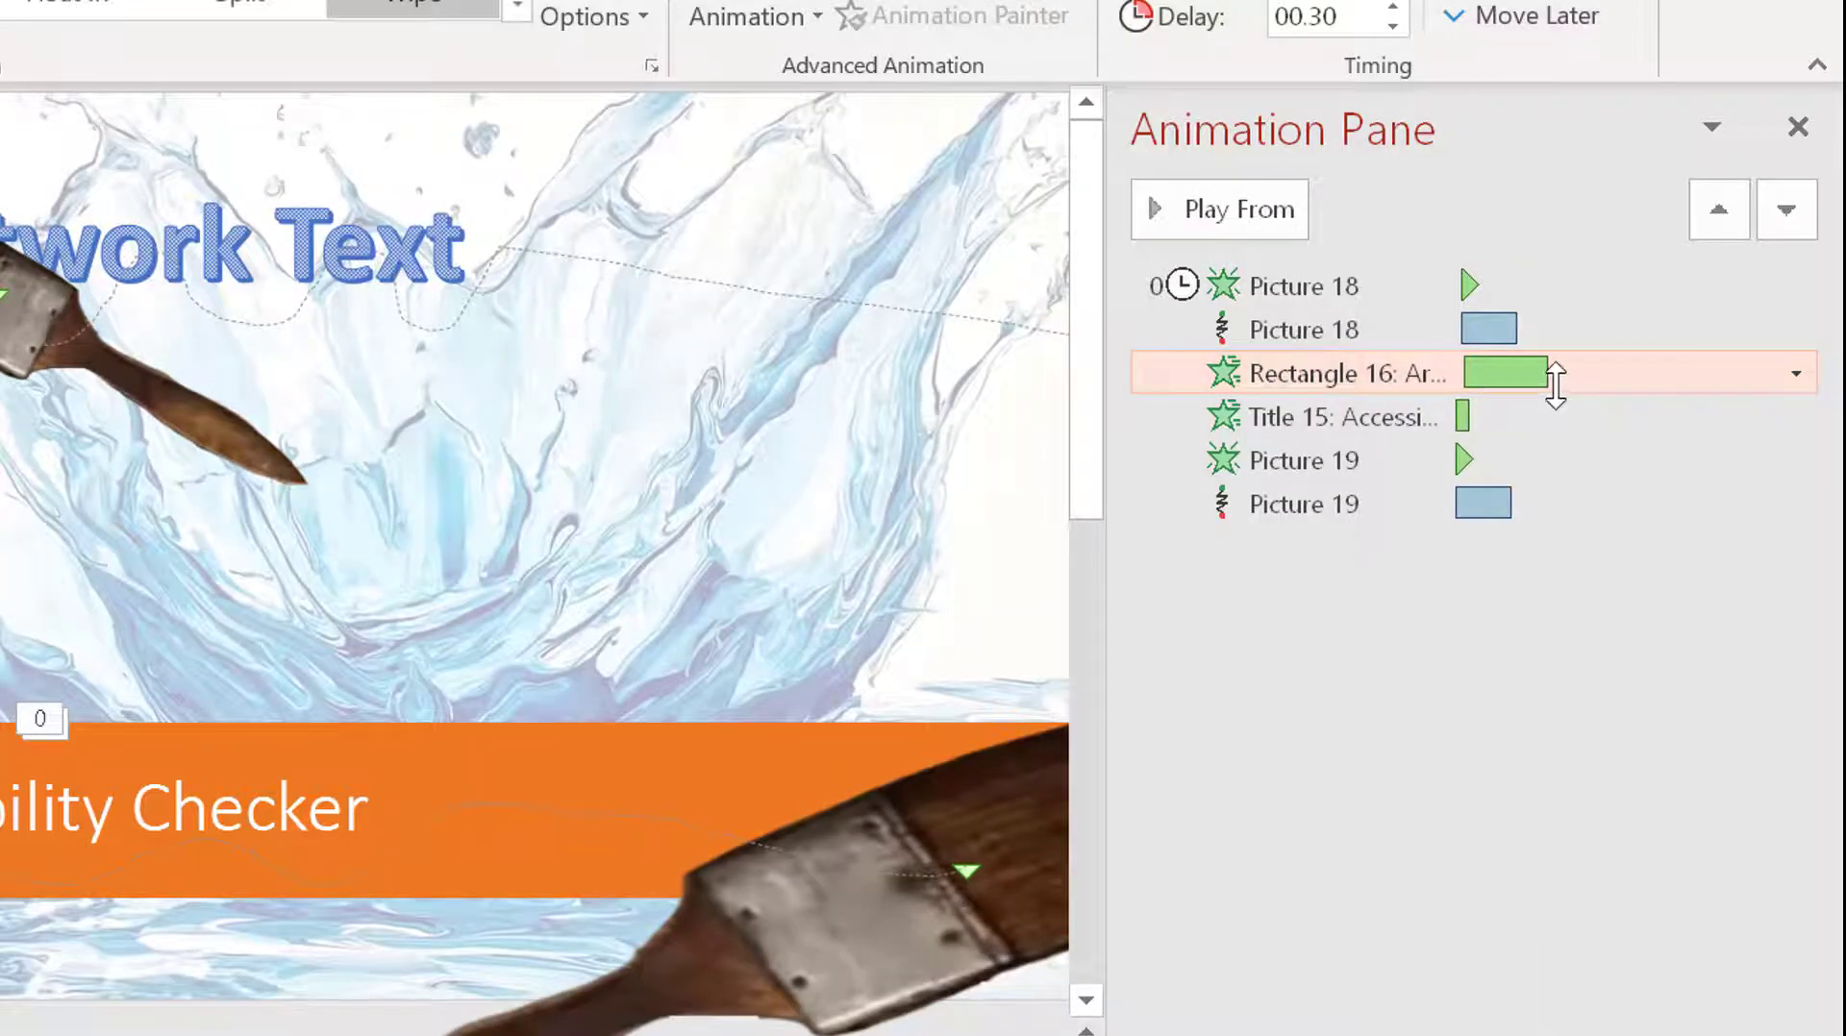
{"action": "left_click_drag", "start_coordinate": [1547, 372], "coordinate": [1544, 370]}
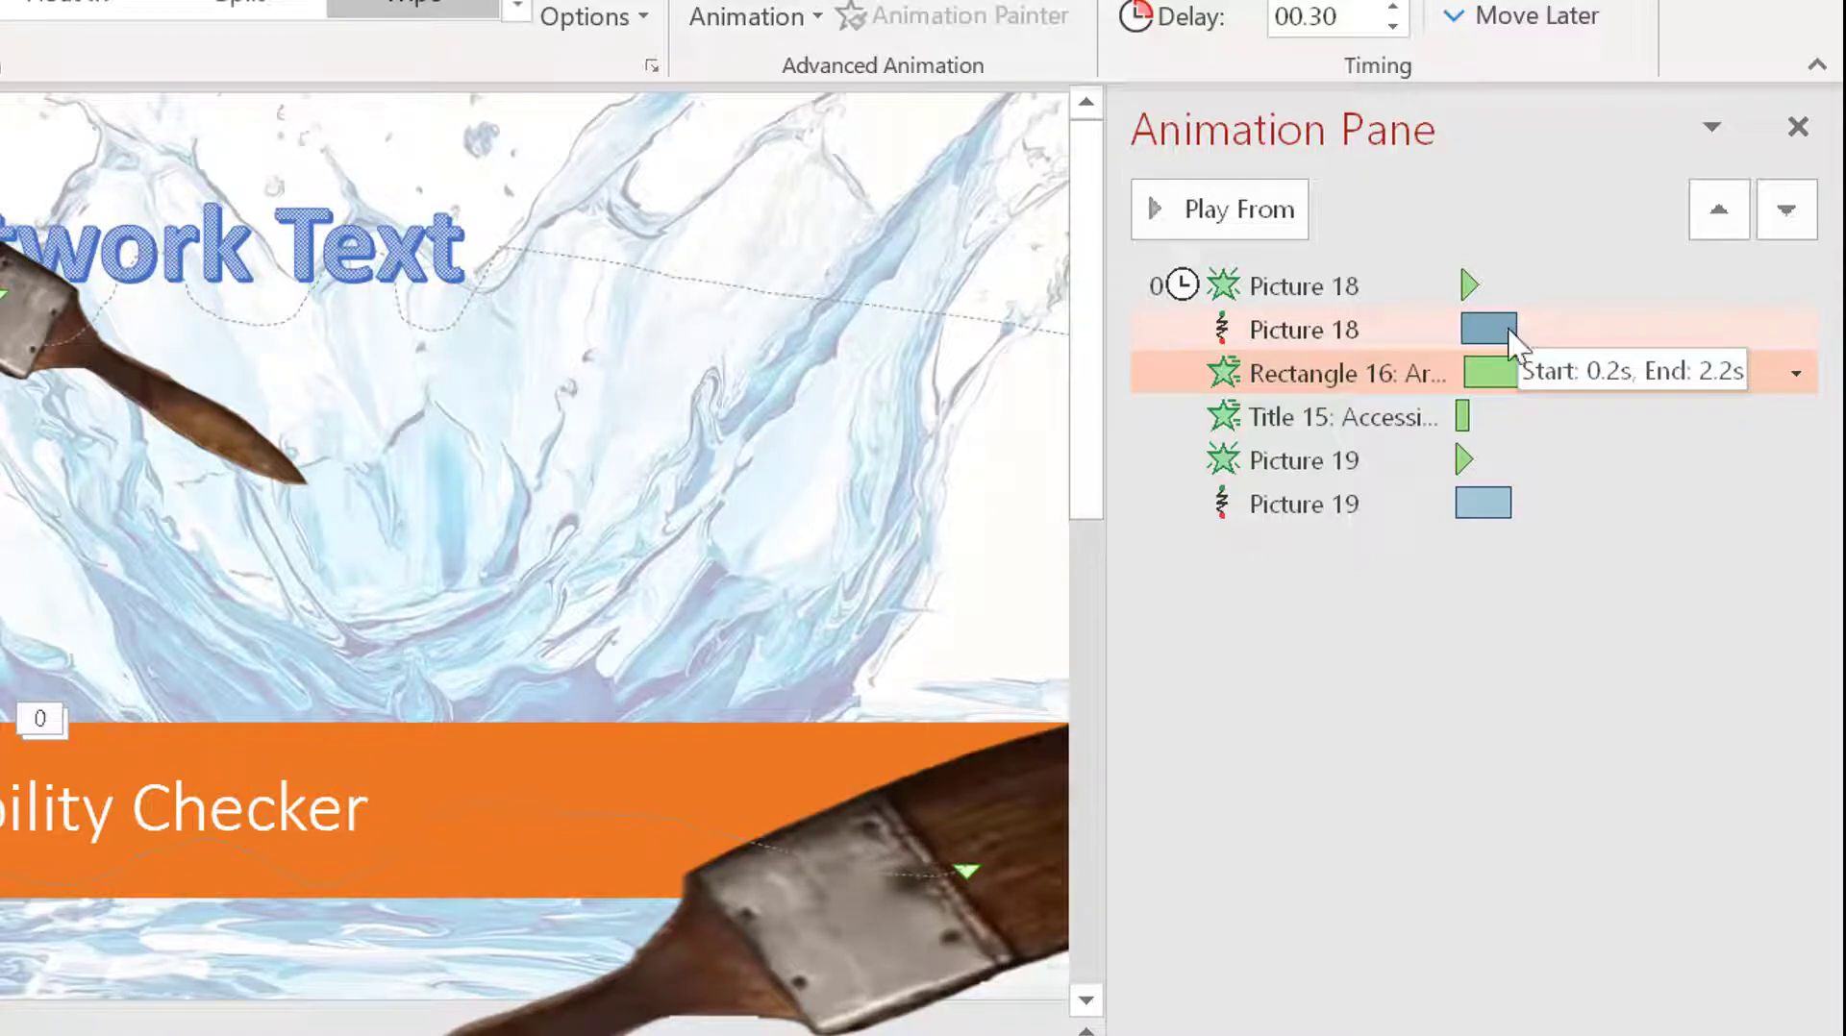
- Set the duration of Picture 18's custom motion path to 3.4 seconds
{"action": "left_click", "coordinate": [1644, 330]}
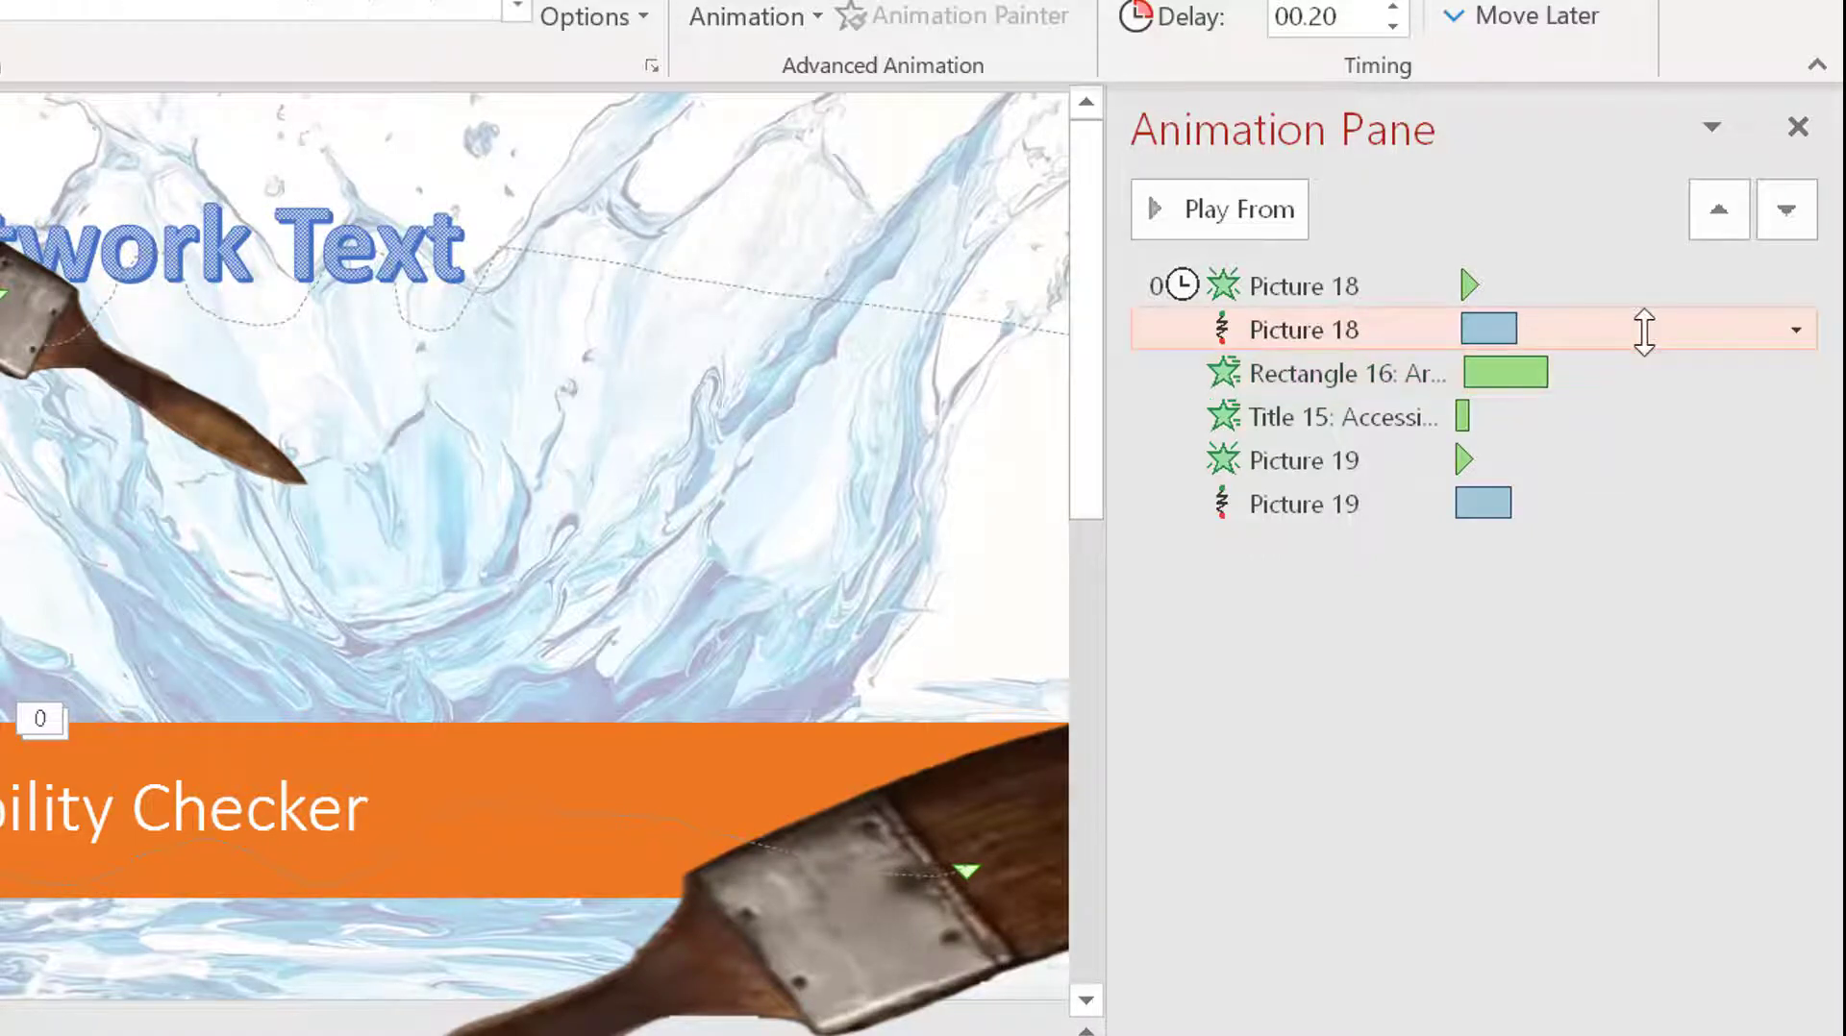
{"action": "left_click", "coordinate": [1795, 331]}
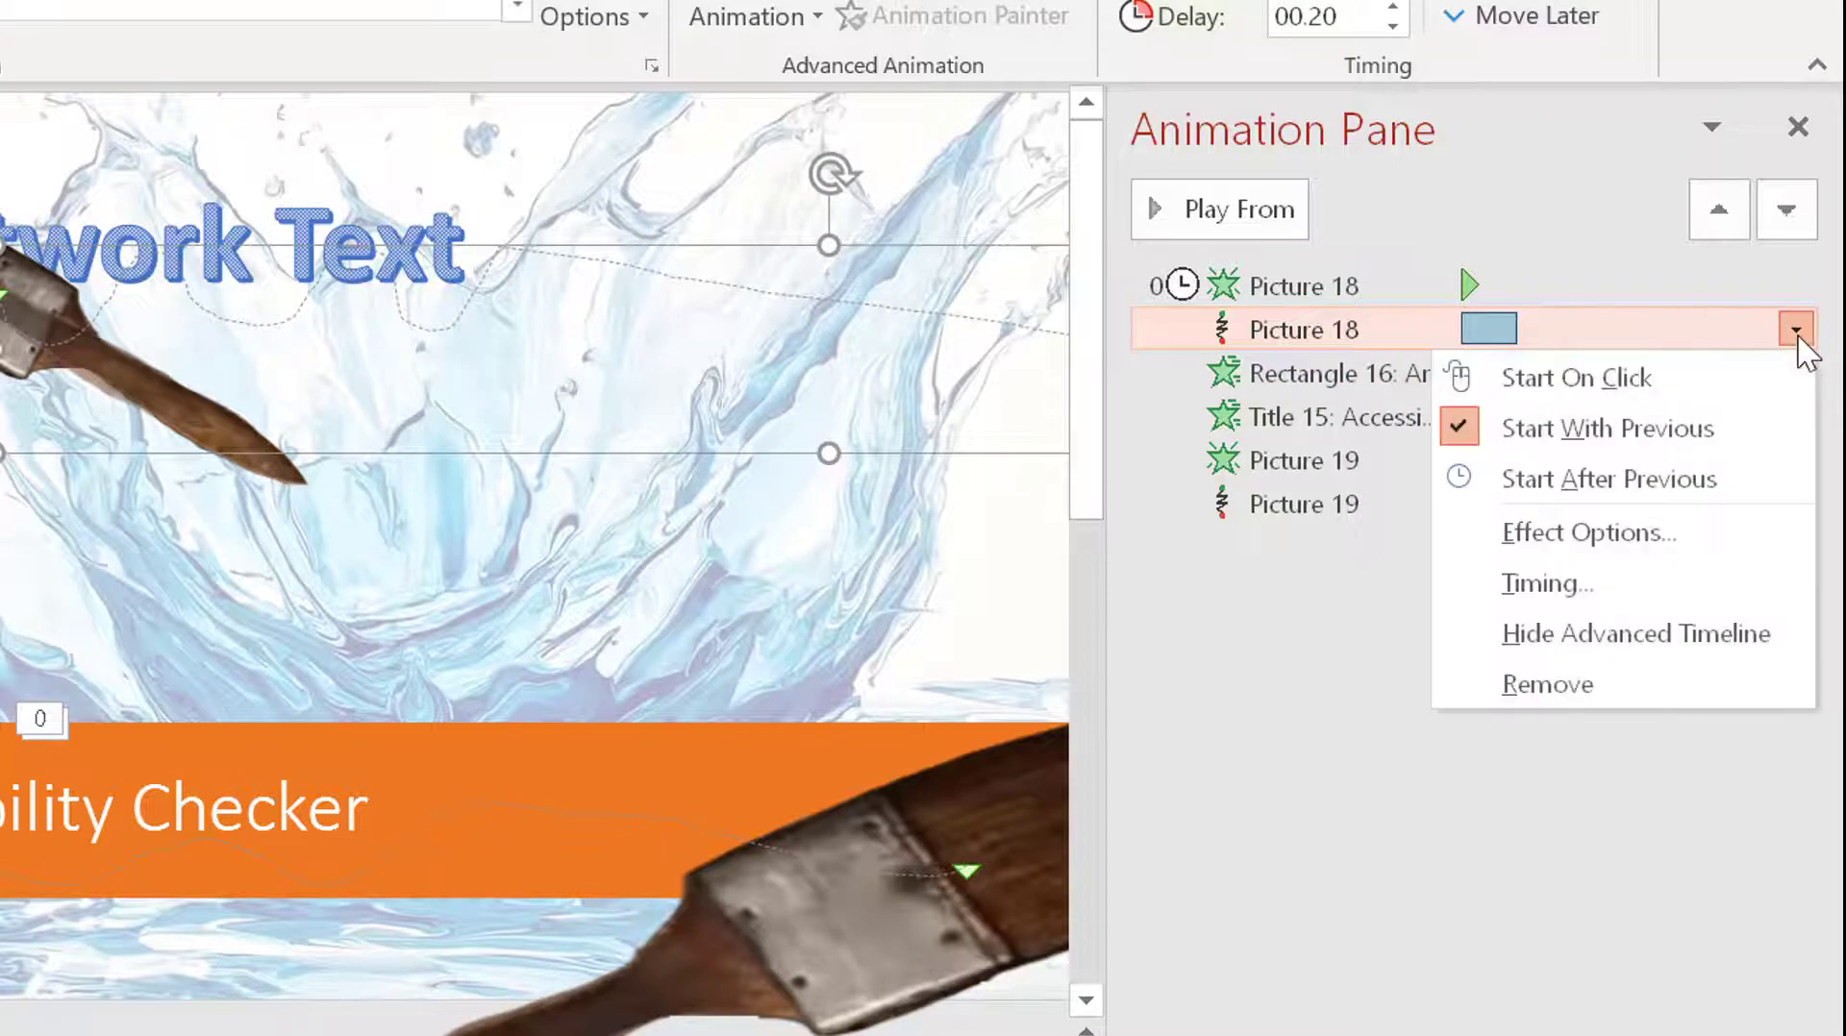
{"action": "left_click", "coordinate": [1585, 586]}
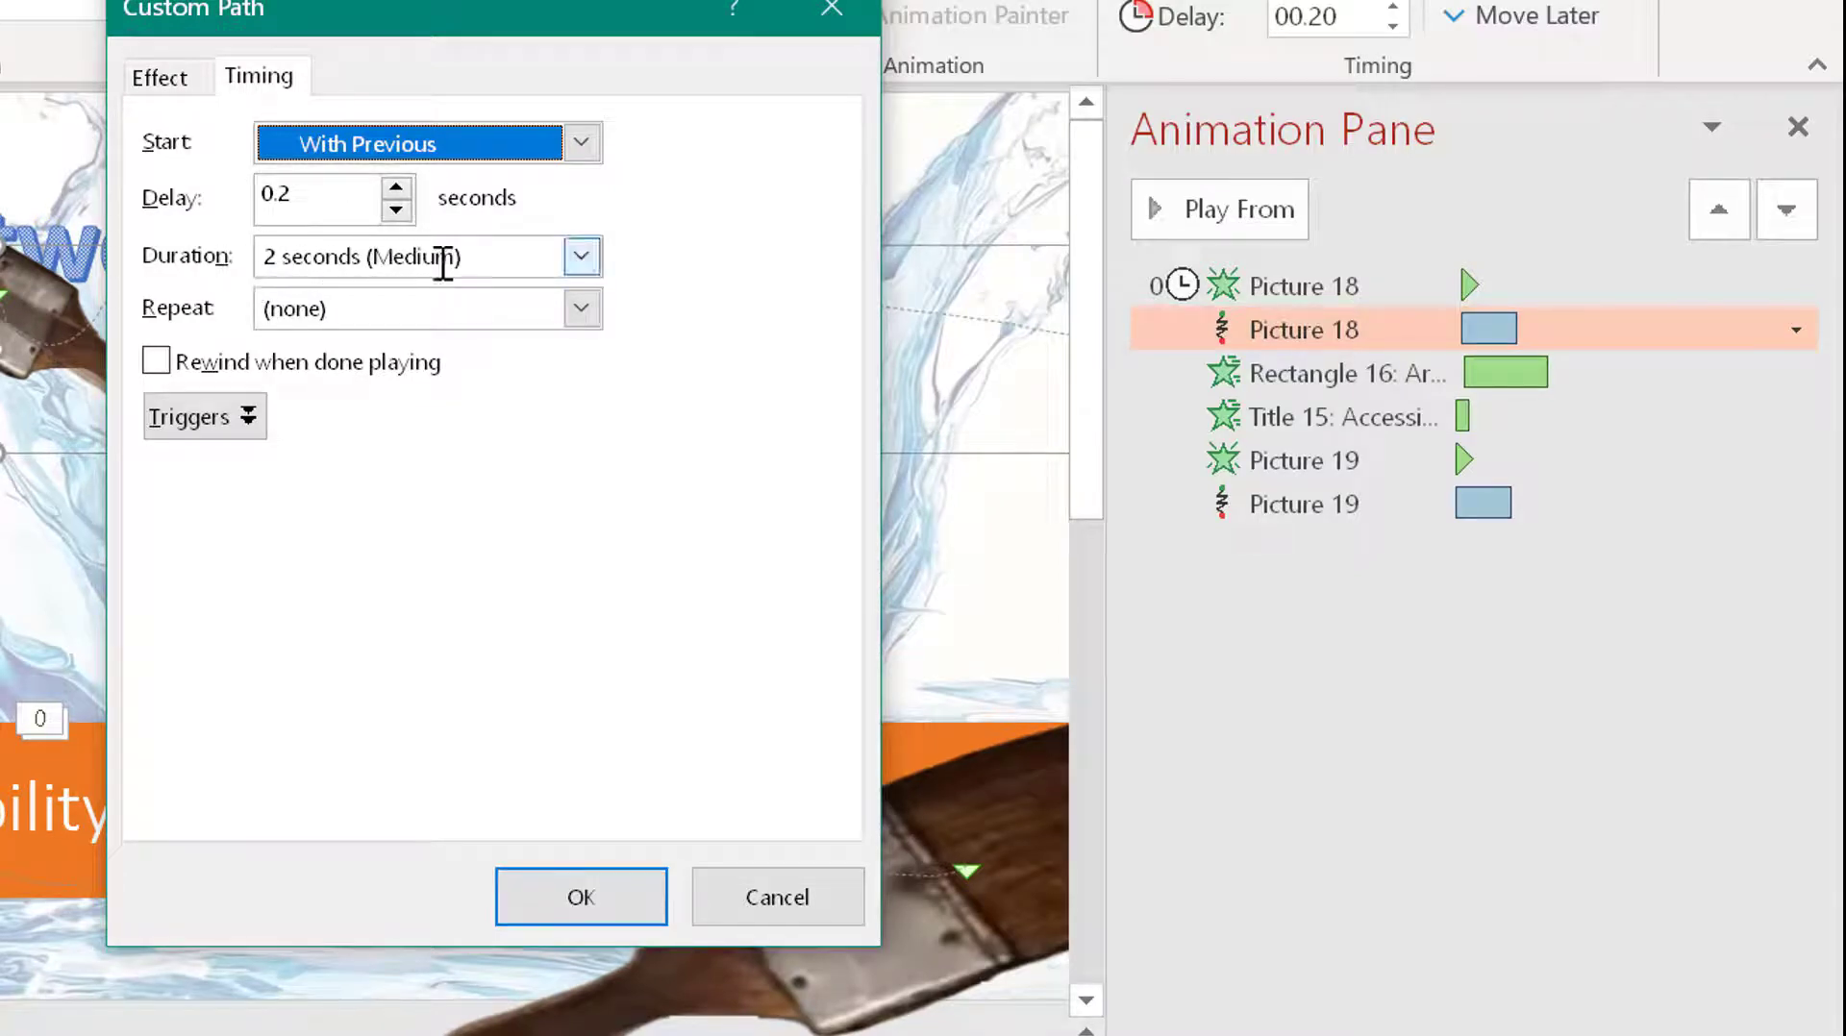
{"action": "left_click", "coordinate": [281, 258]}
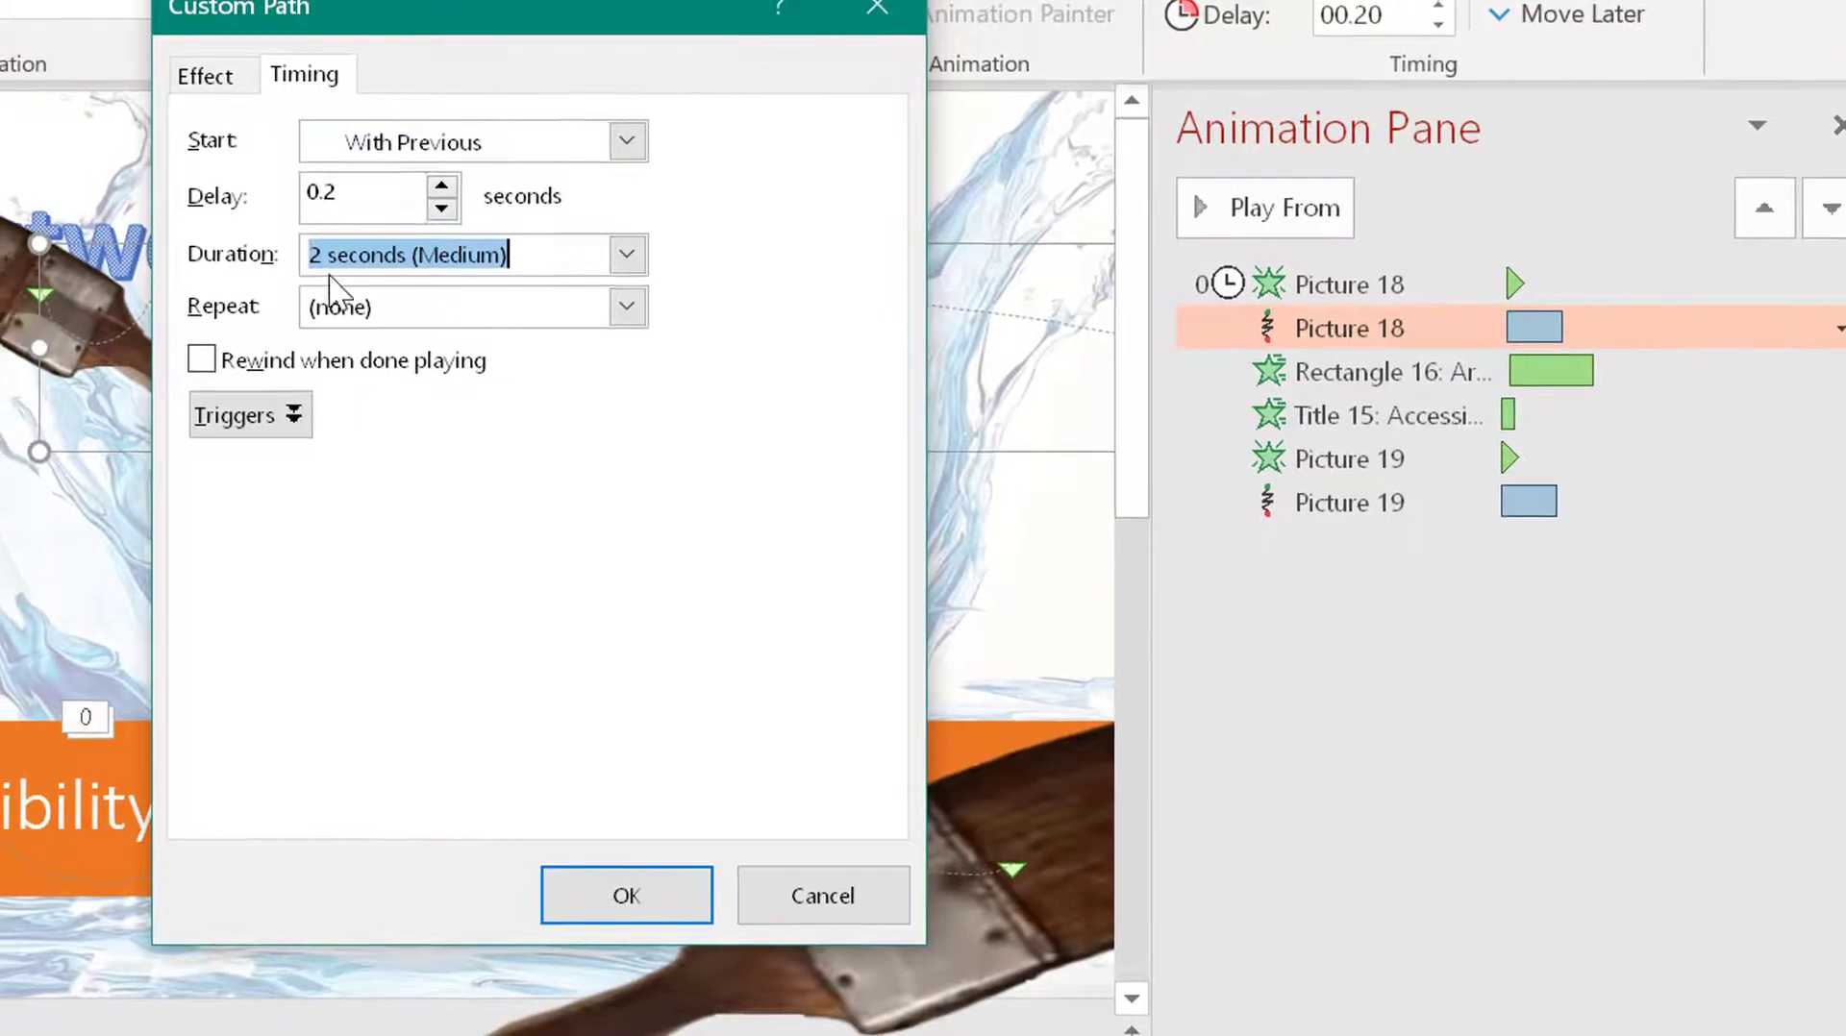
{"action": "left_click", "coordinate": [280, 259]}
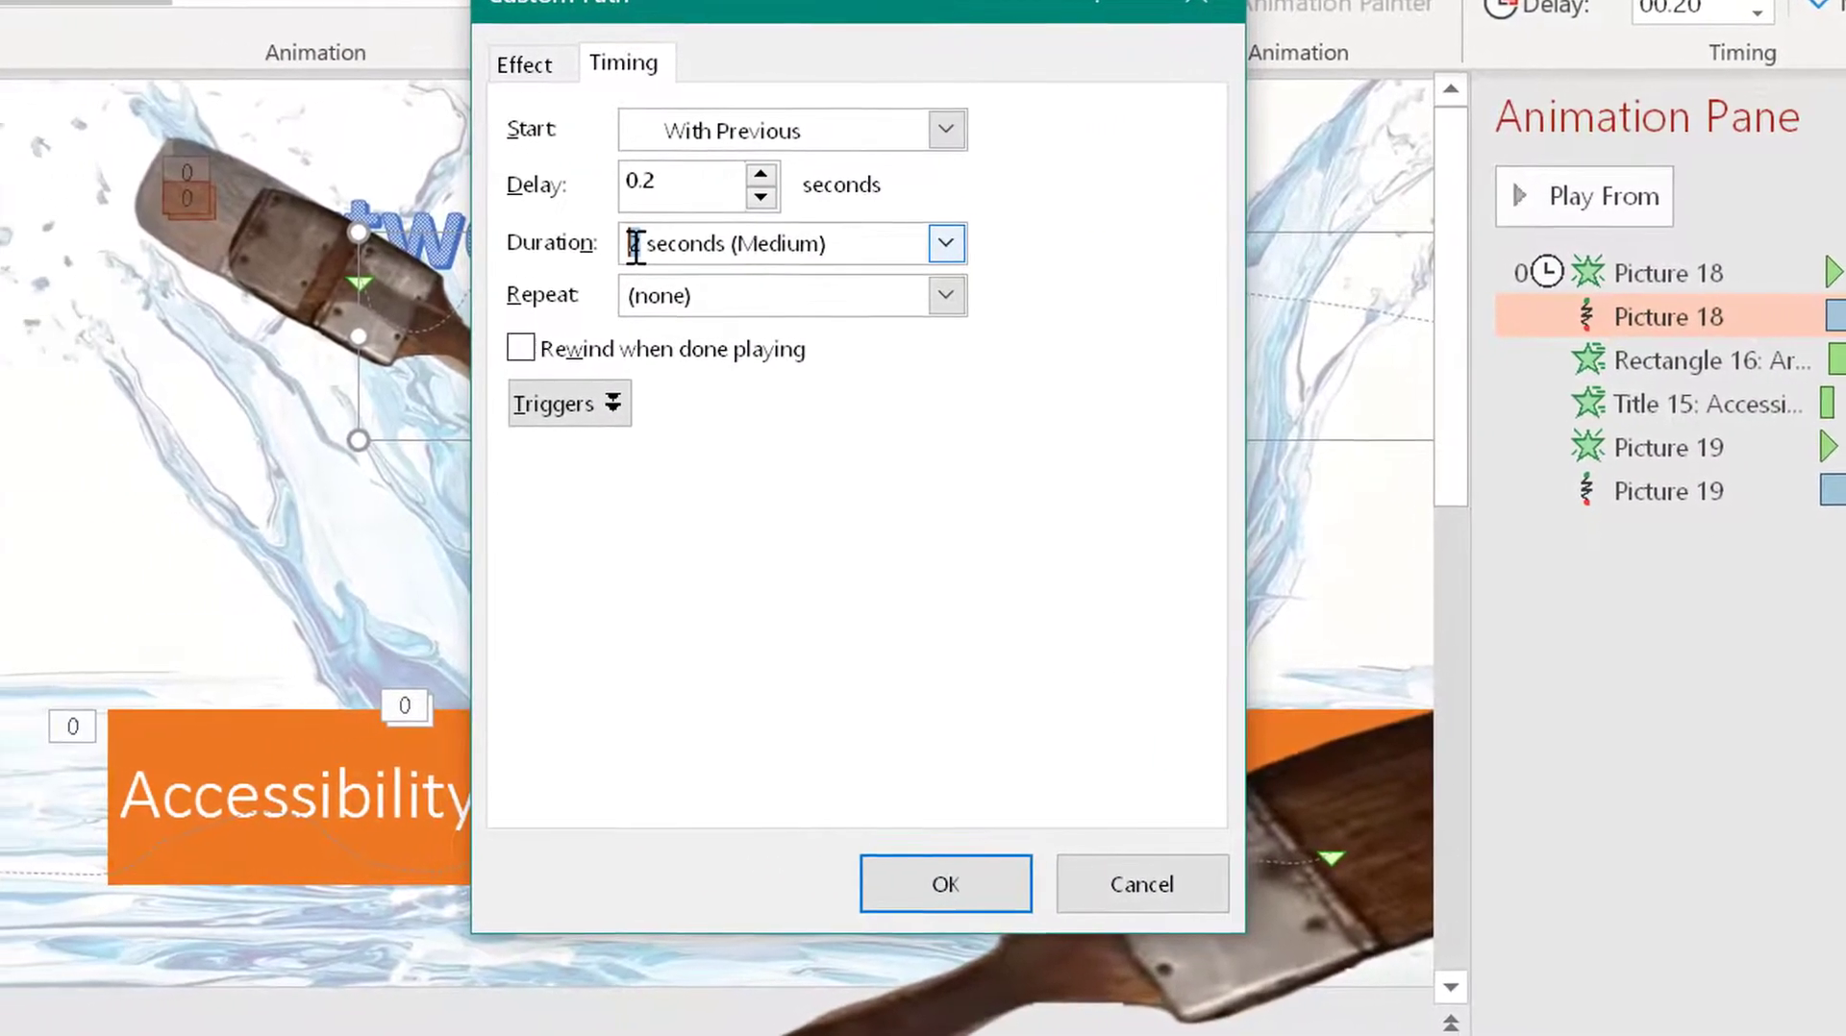
{"action": "type", "text": "3 "}
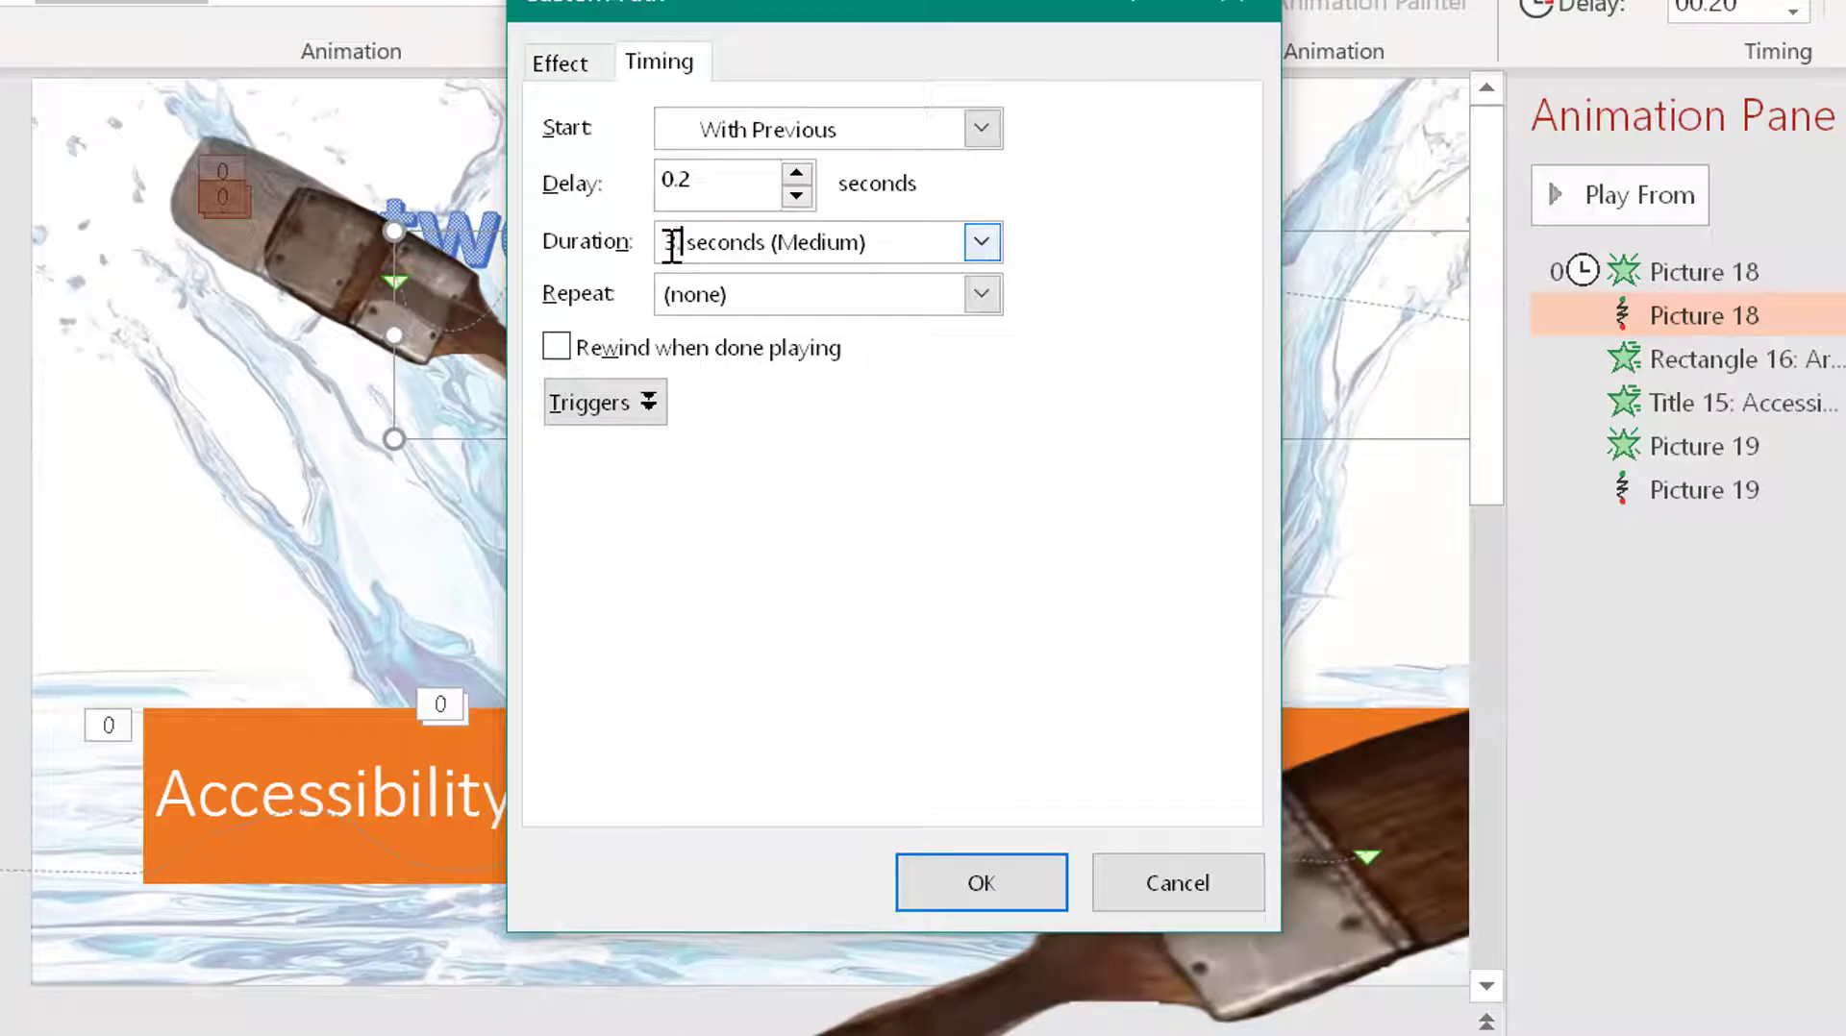
{"action": "type", "text": ".4"}
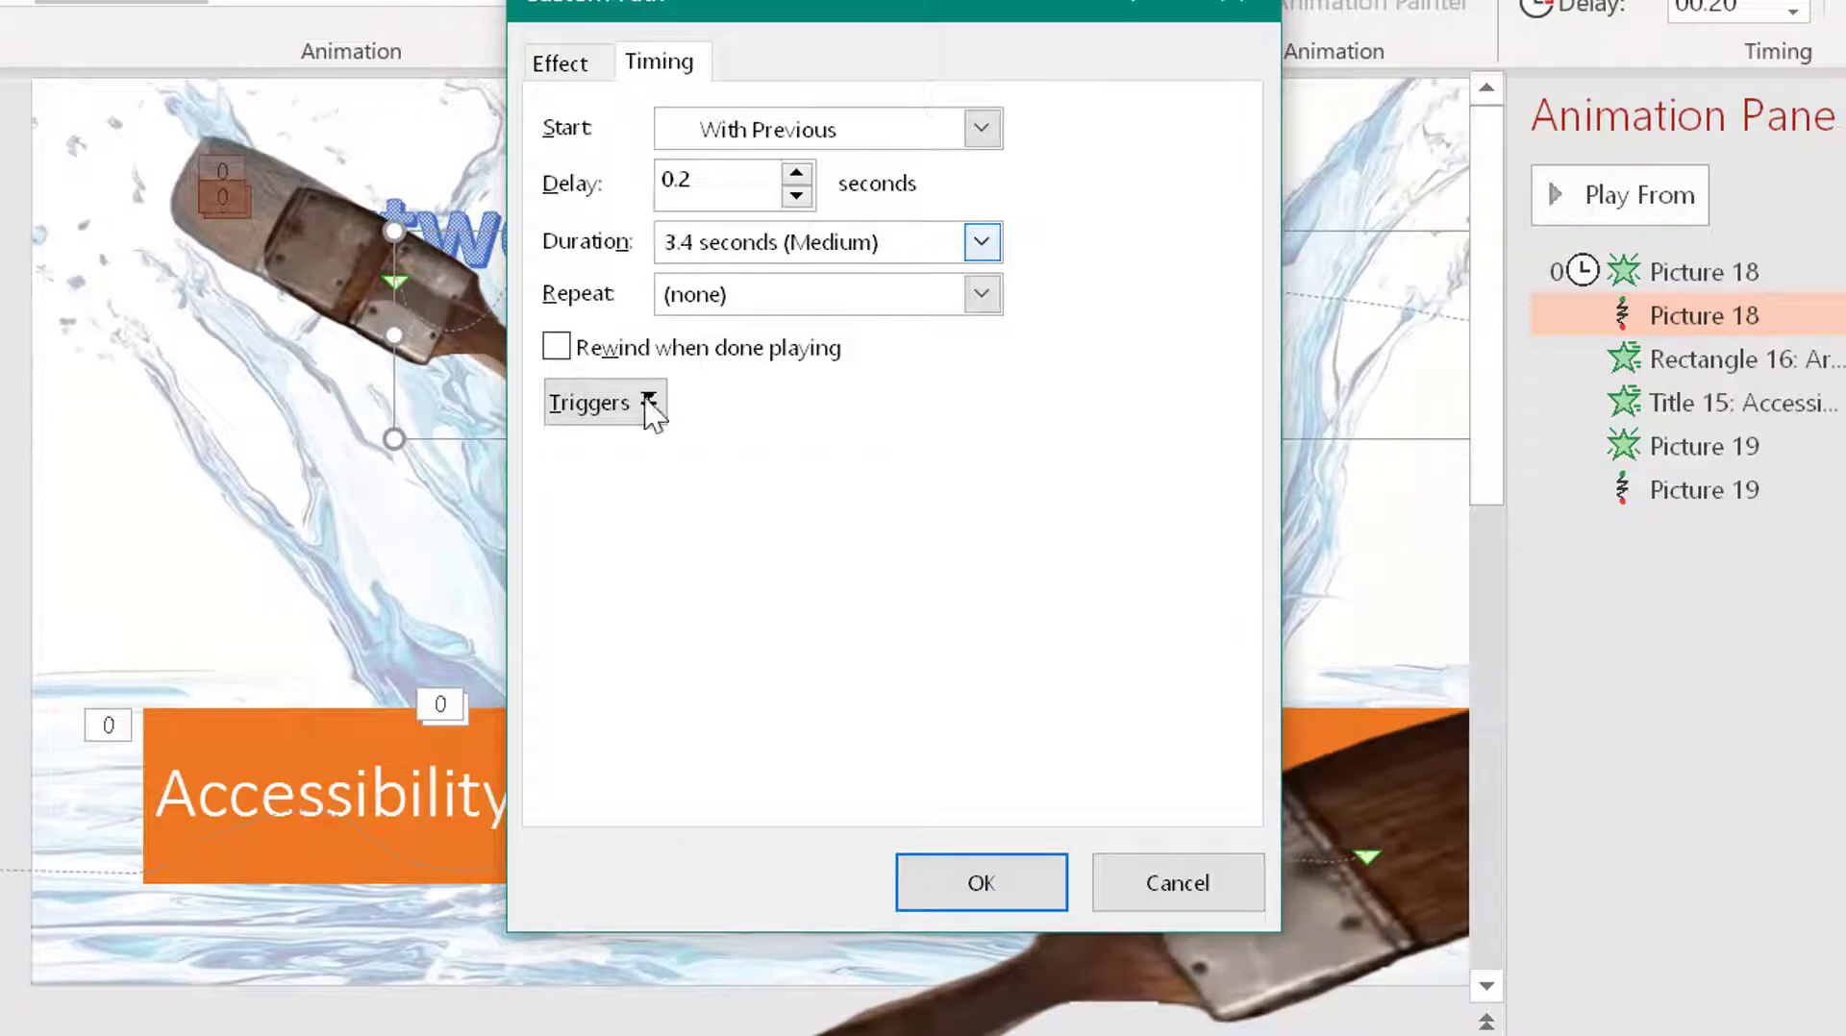
{"action": "left_click", "coordinate": [958, 894]}
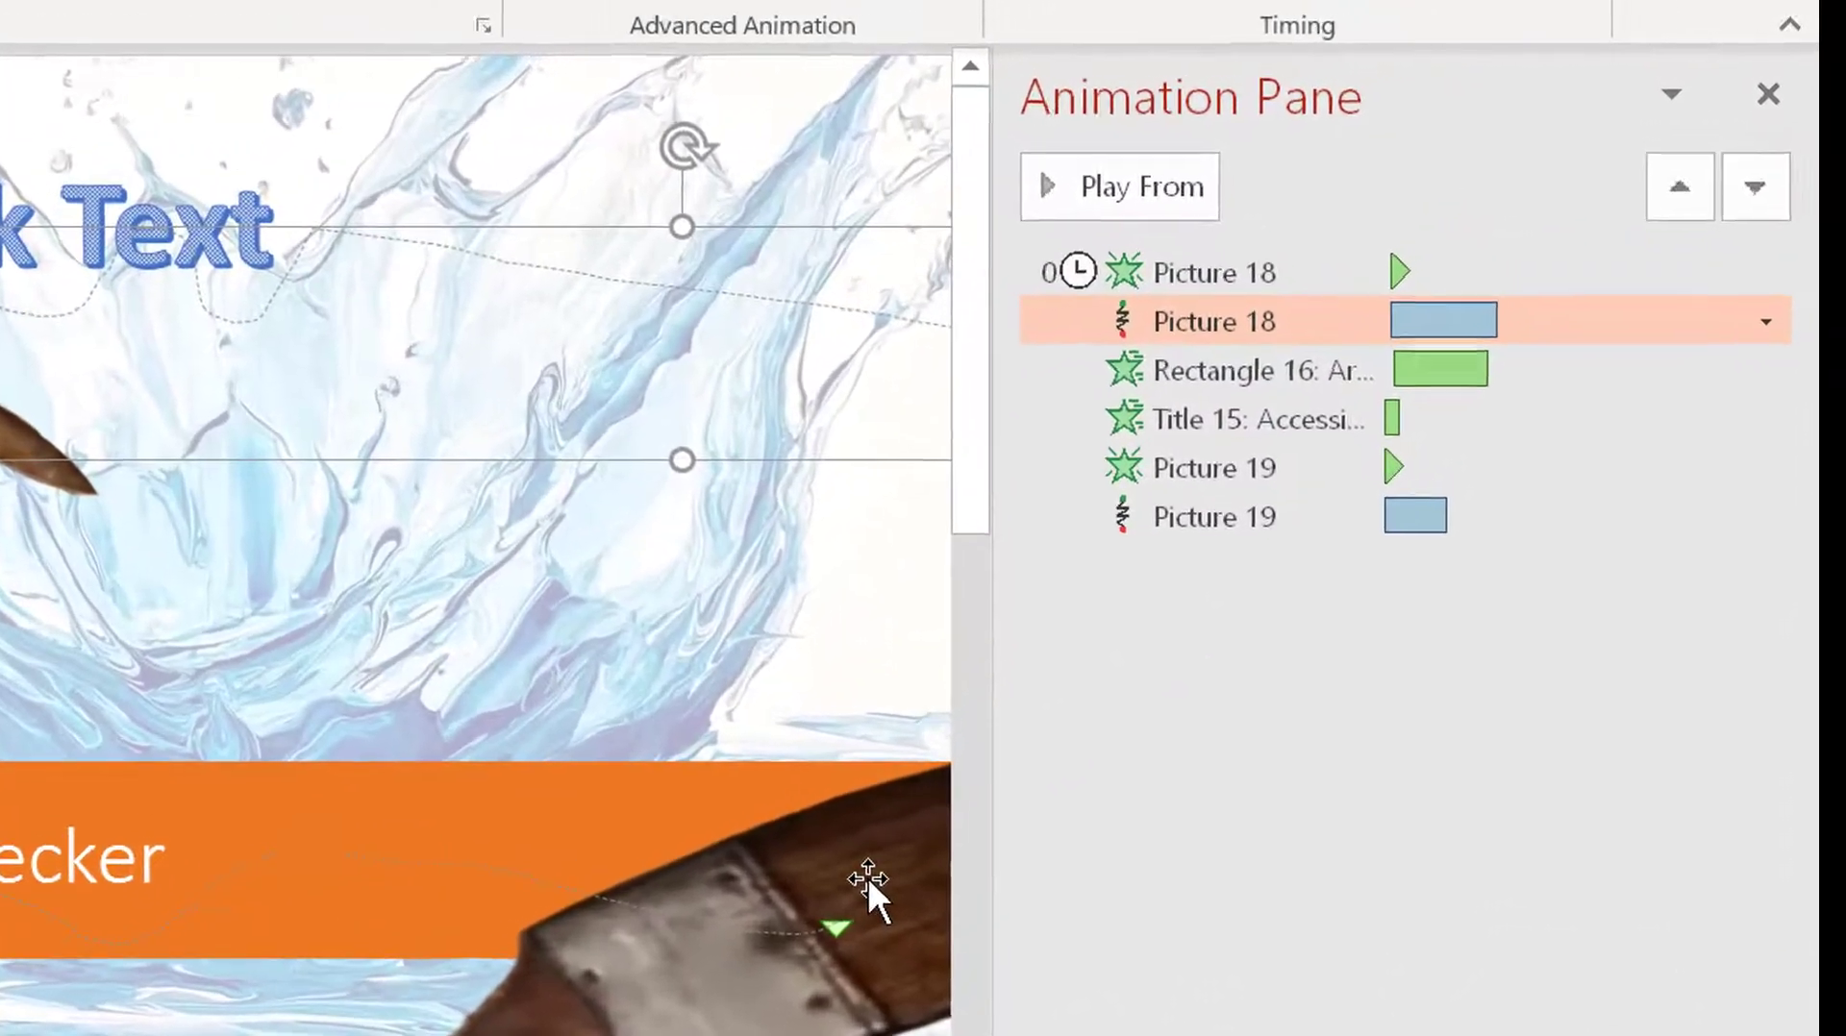
- Move Picture 19's Appear and motion path ahead of Title 15's Wipe and delay both to start at about 3.1 seconds
{"action": "left_click", "coordinate": [869, 878]}
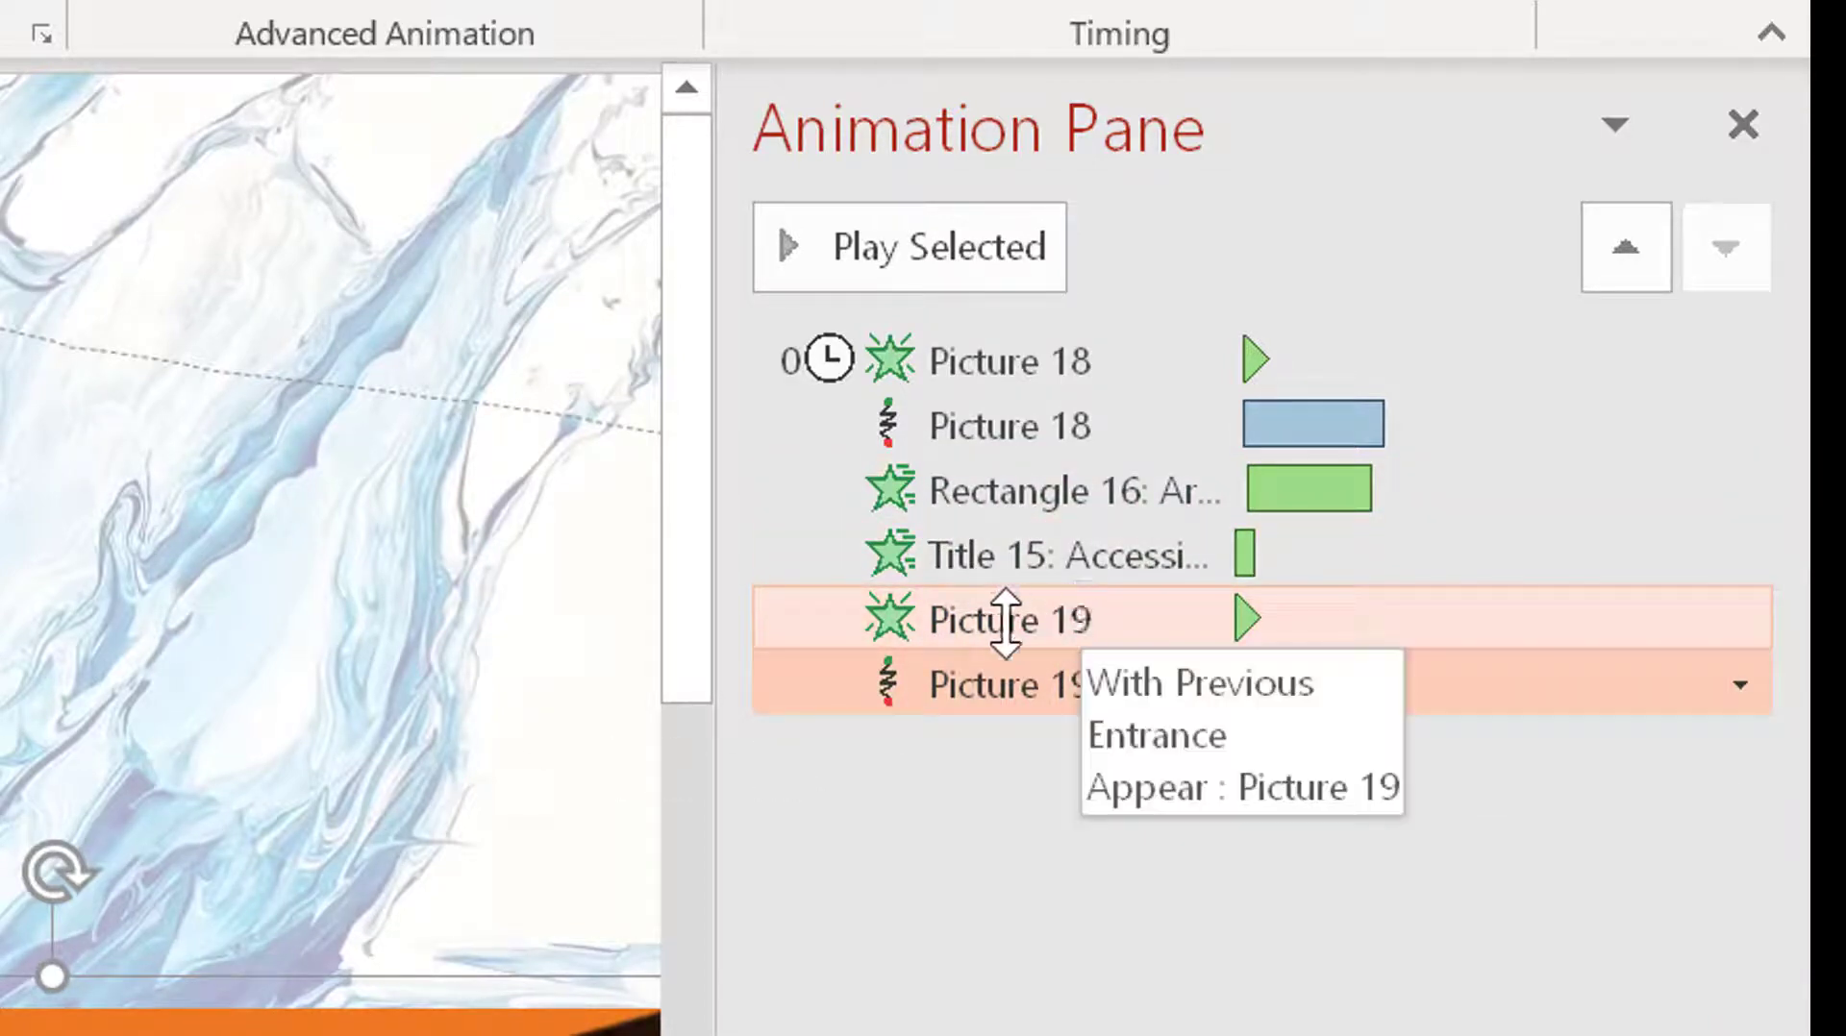
{"action": "left_click_drag", "start_coordinate": [1009, 620], "coordinate": [1002, 546]}
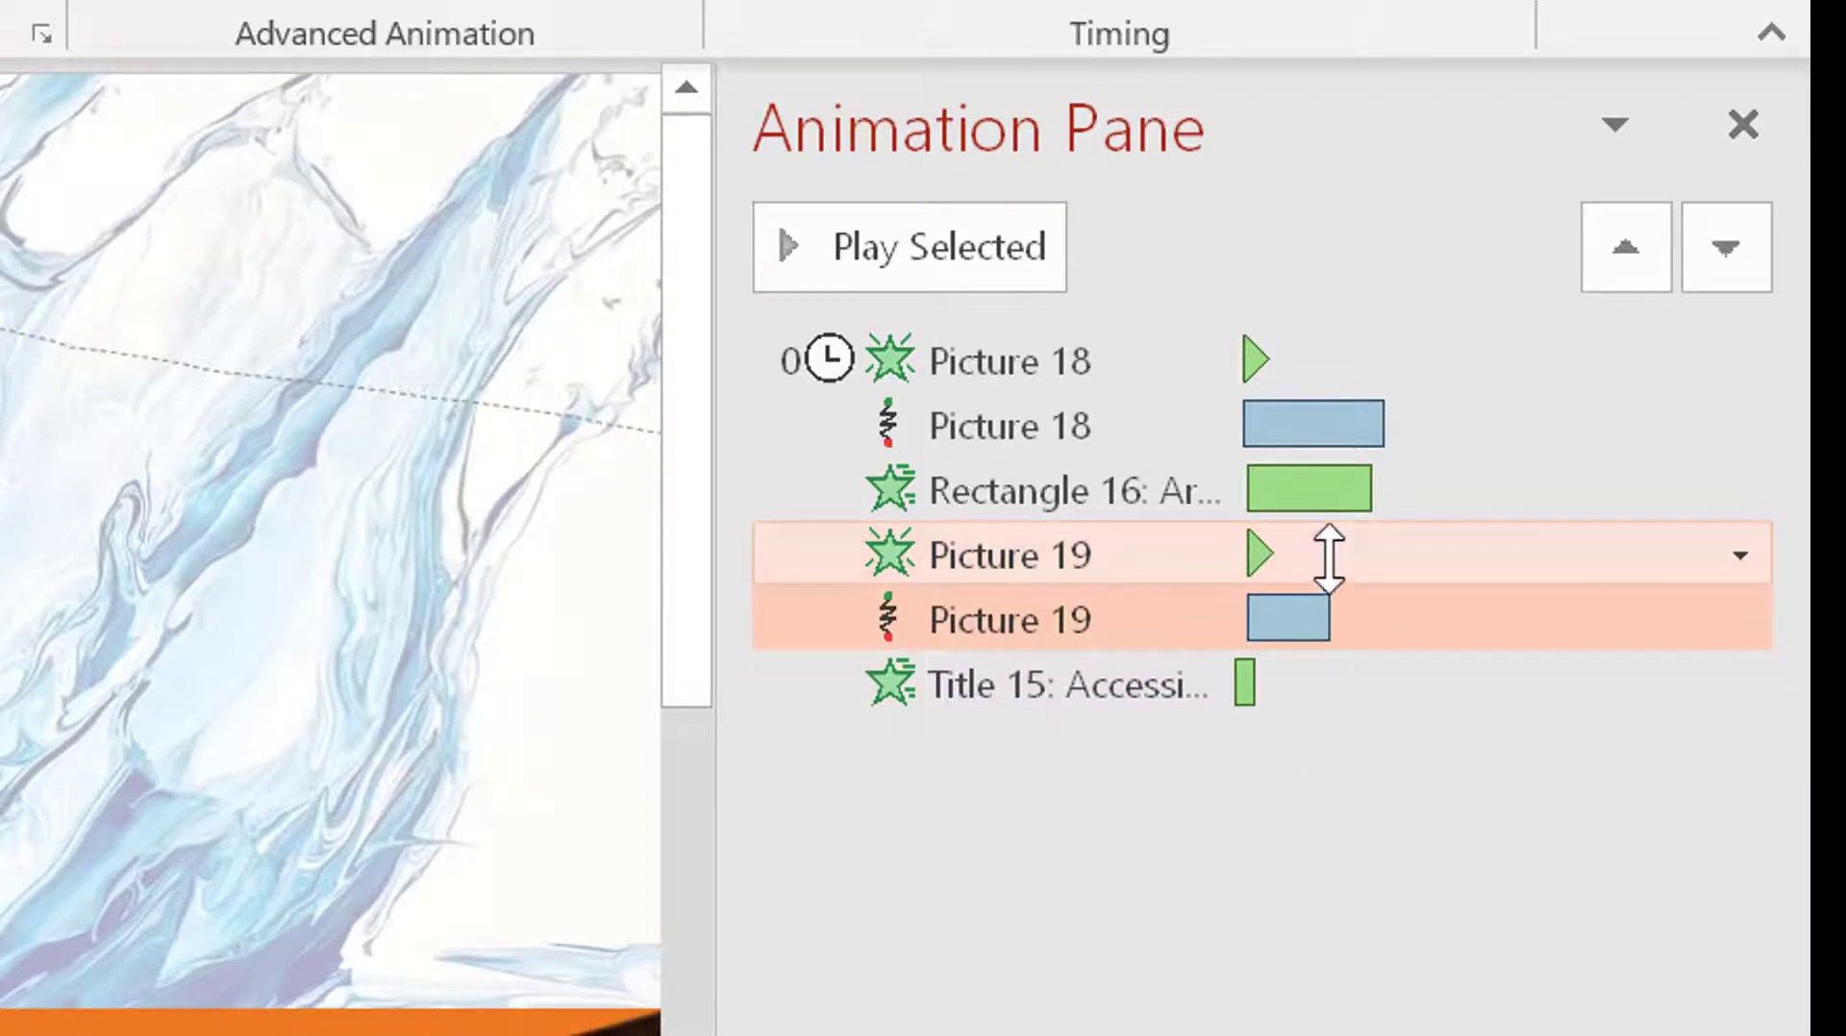
{"action": "left_click_drag", "start_coordinate": [1259, 558], "coordinate": [1377, 563]}
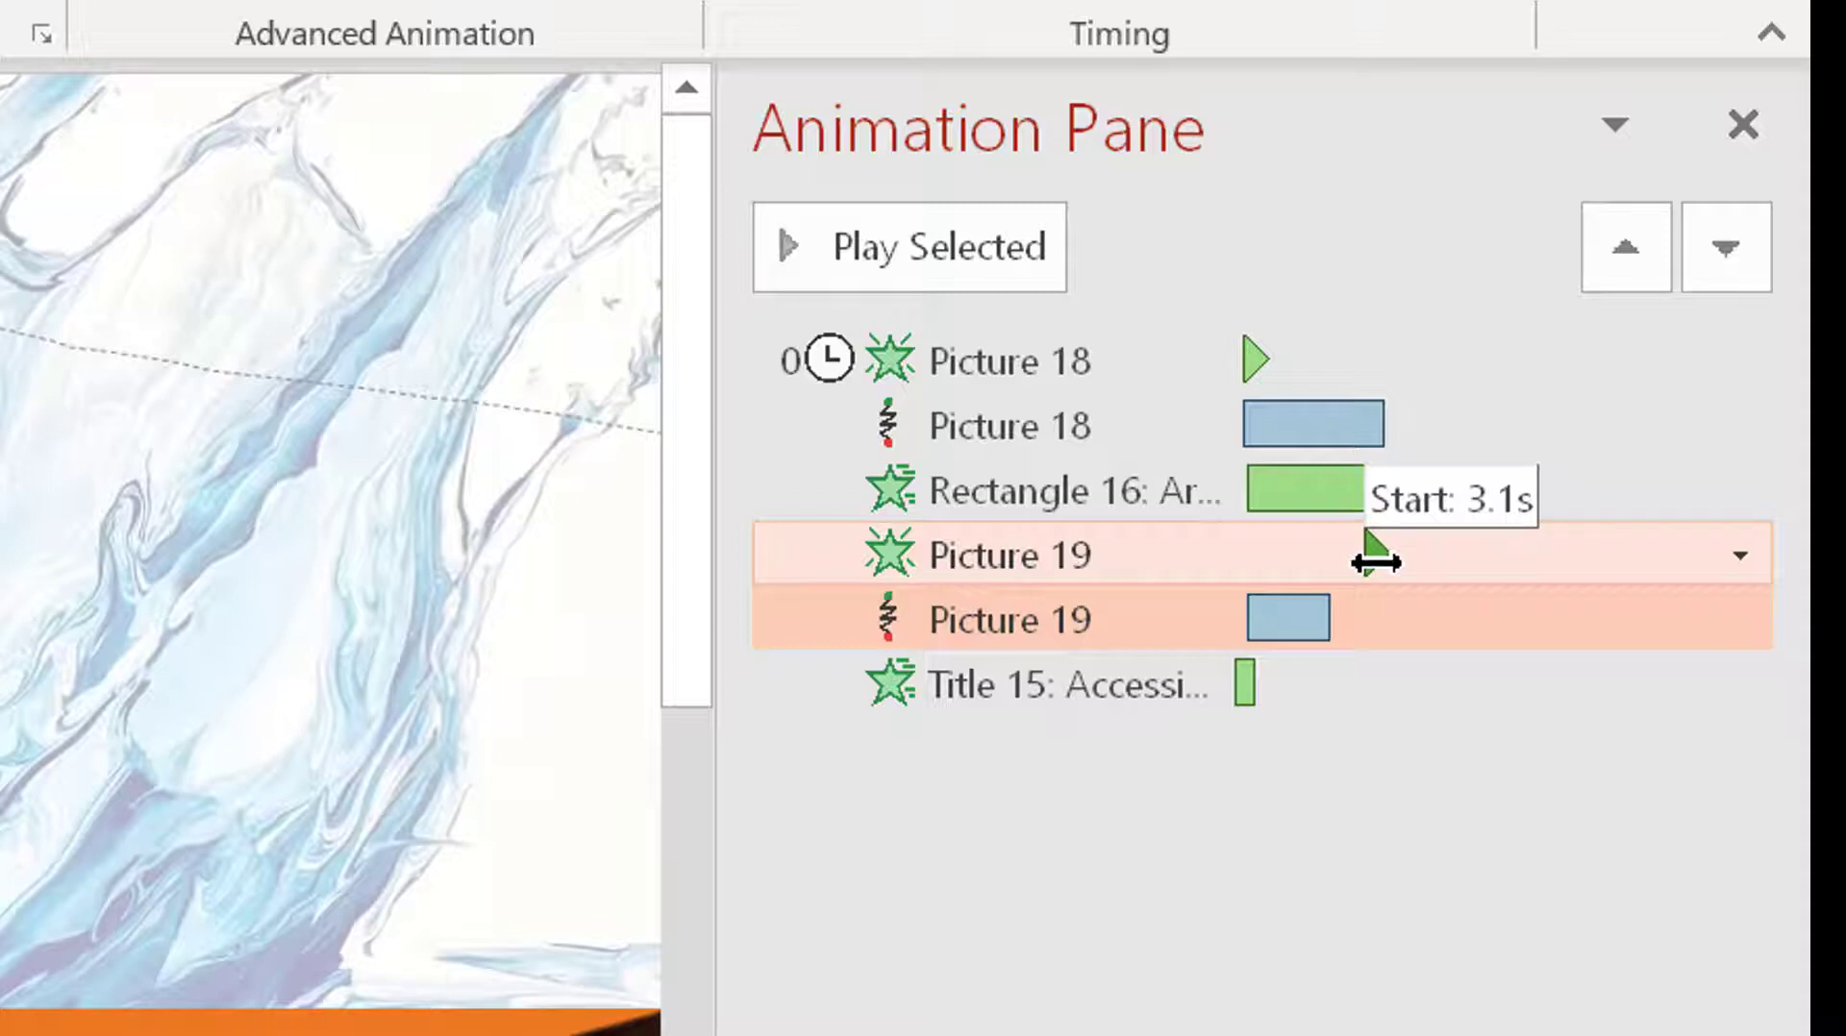
{"action": "left_click_drag", "start_coordinate": [1377, 562], "coordinate": [1376, 554]}
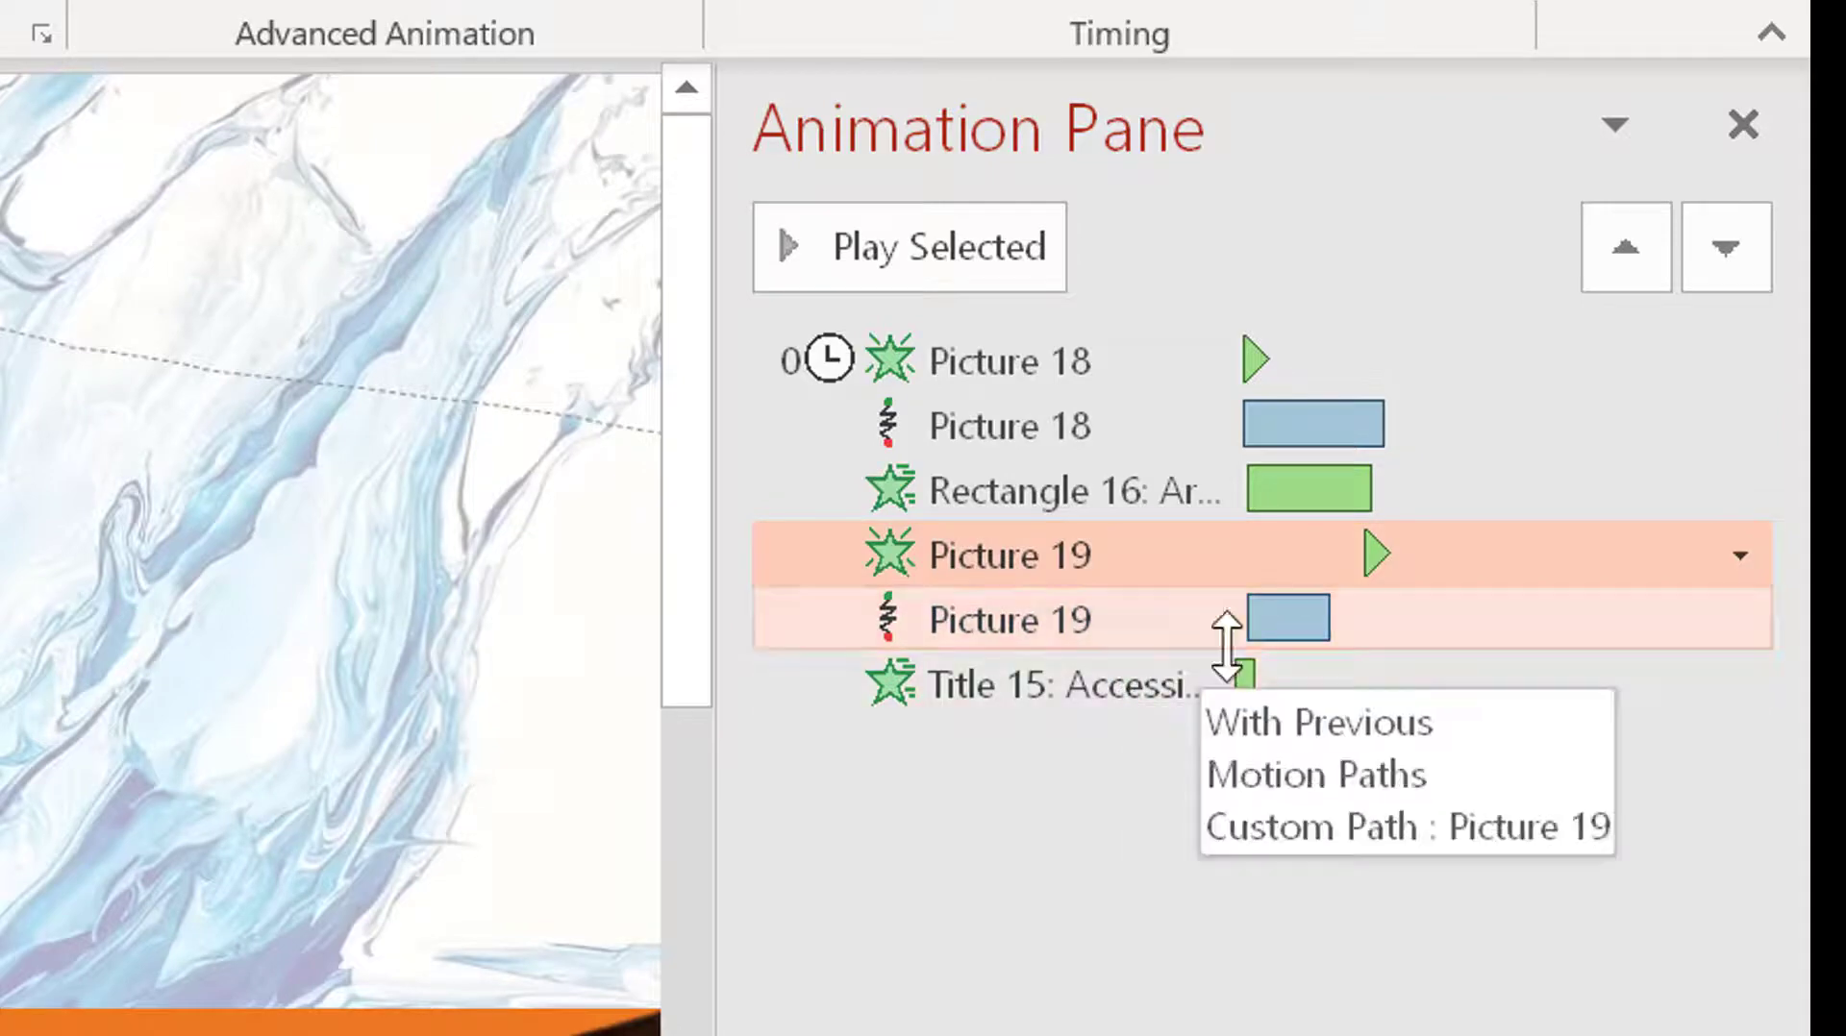
{"action": "left_click_drag", "start_coordinate": [1262, 638], "coordinate": [1382, 652]}
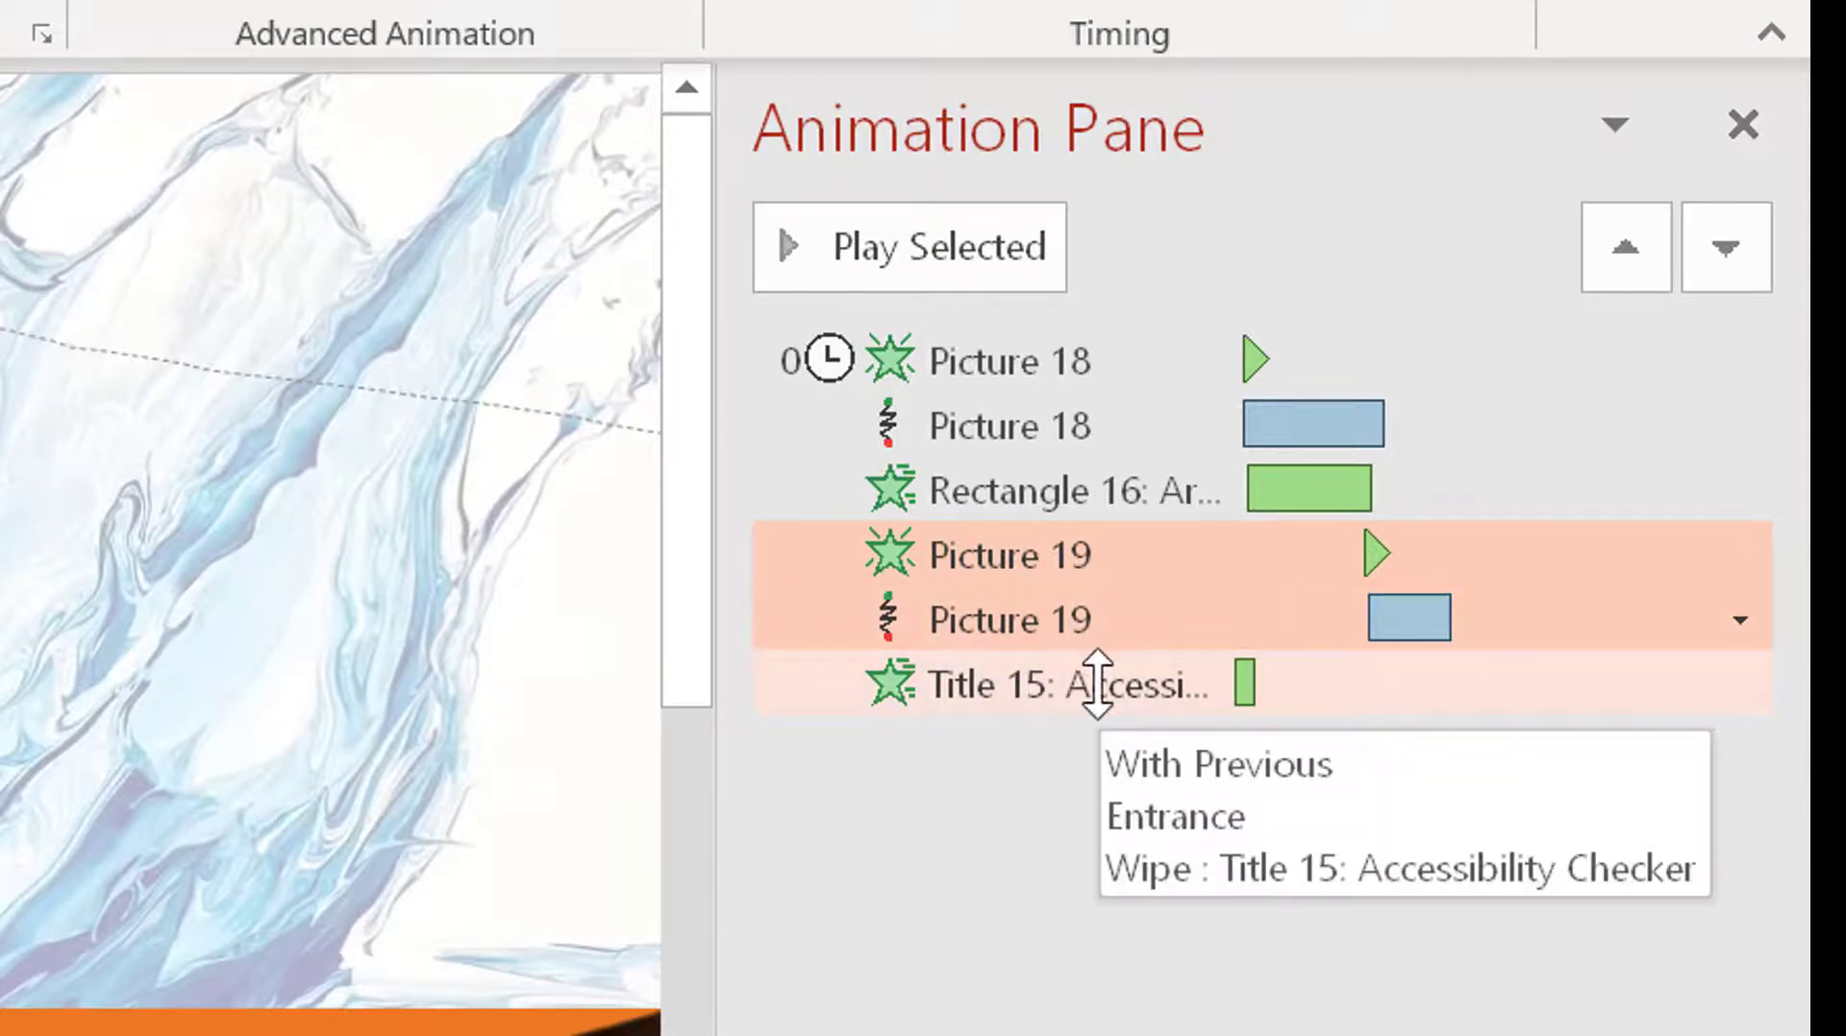
- Delay the Wipe of Title 15, the Accessibility Checker title, to start at 3.4 seconds
{"action": "left_click_drag", "start_coordinate": [1244, 686], "coordinate": [1350, 705]}
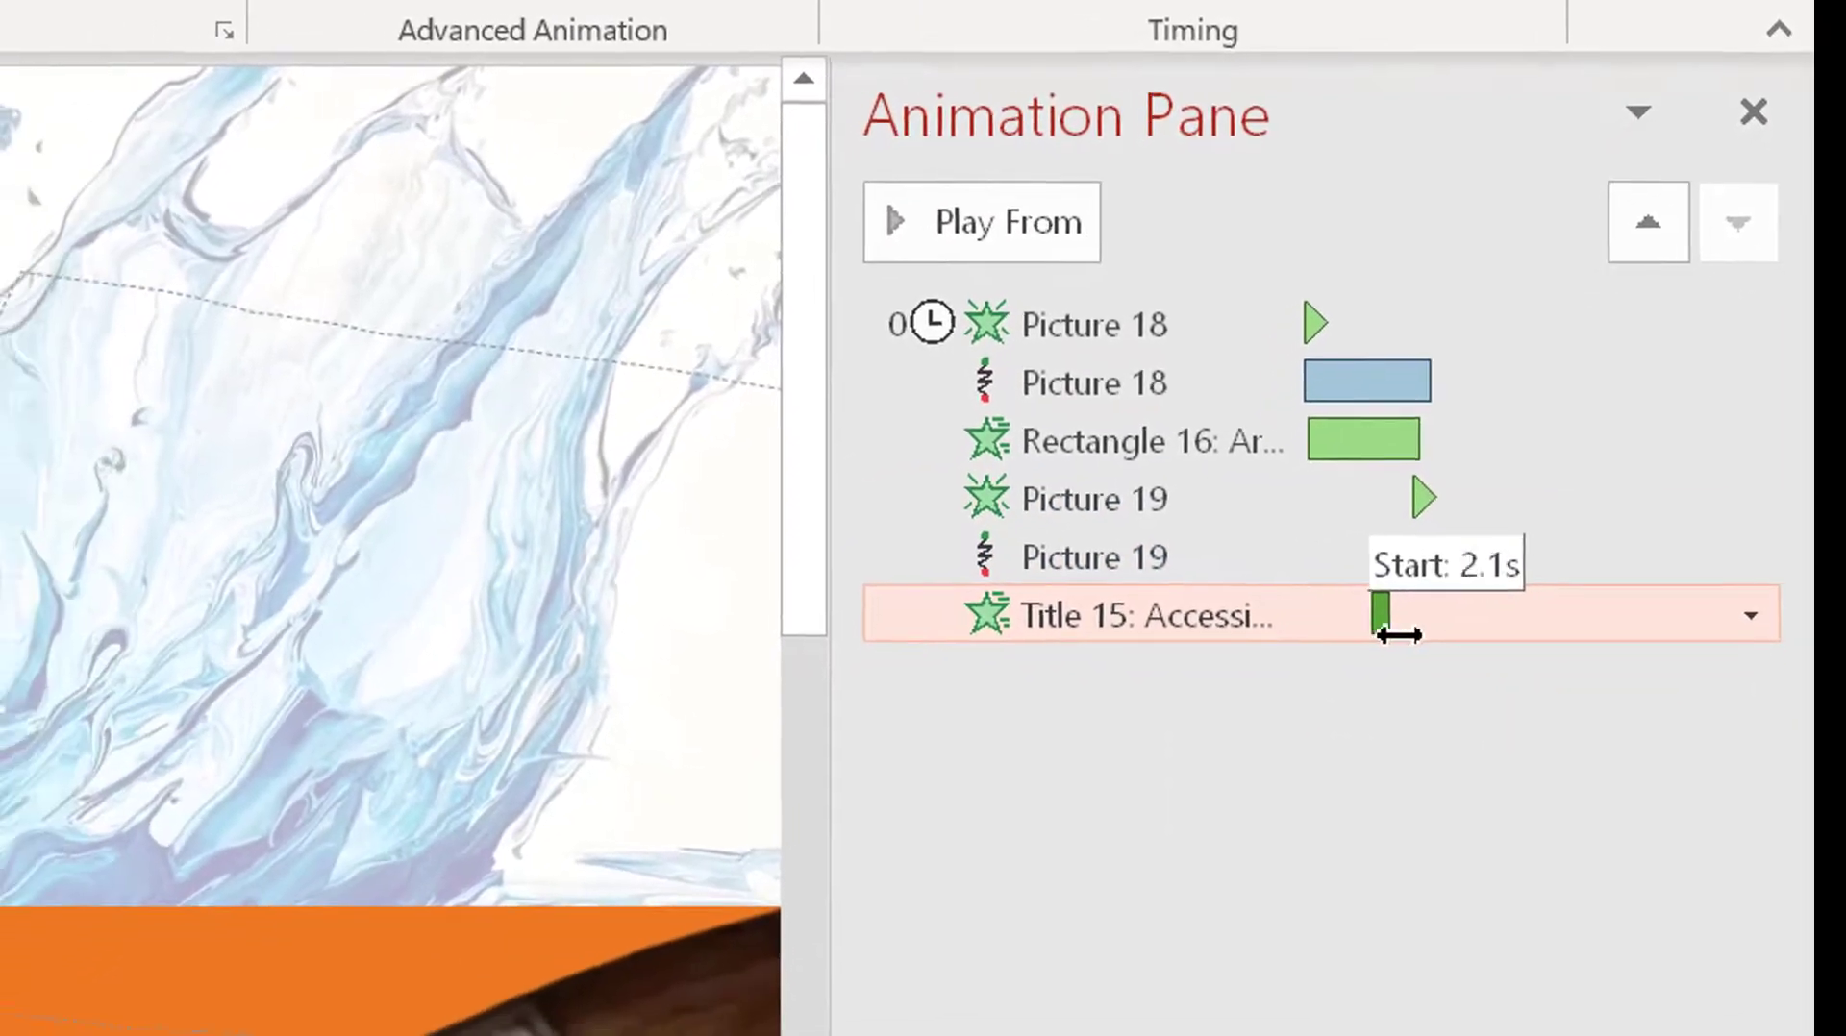
{"action": "left_click_drag", "start_coordinate": [1399, 635], "coordinate": [1423, 625]}
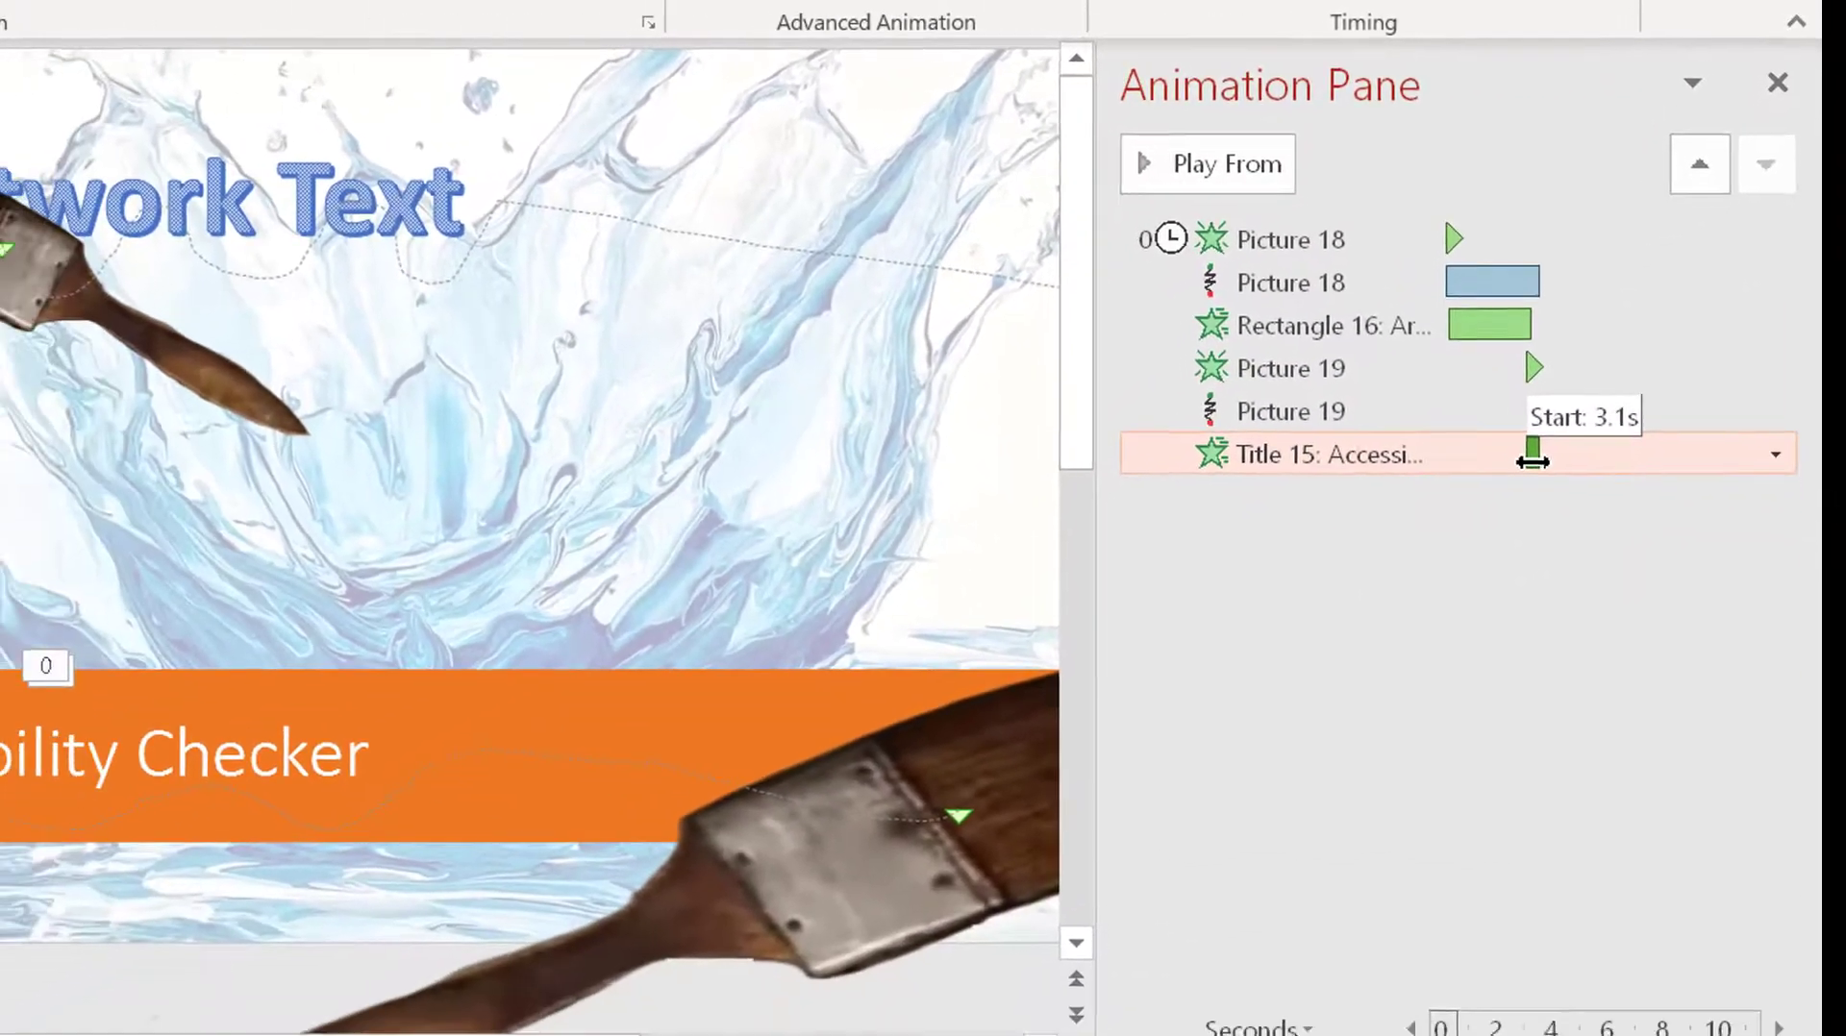
{"action": "left_click_drag", "start_coordinate": [1532, 462], "coordinate": [1529, 462]}
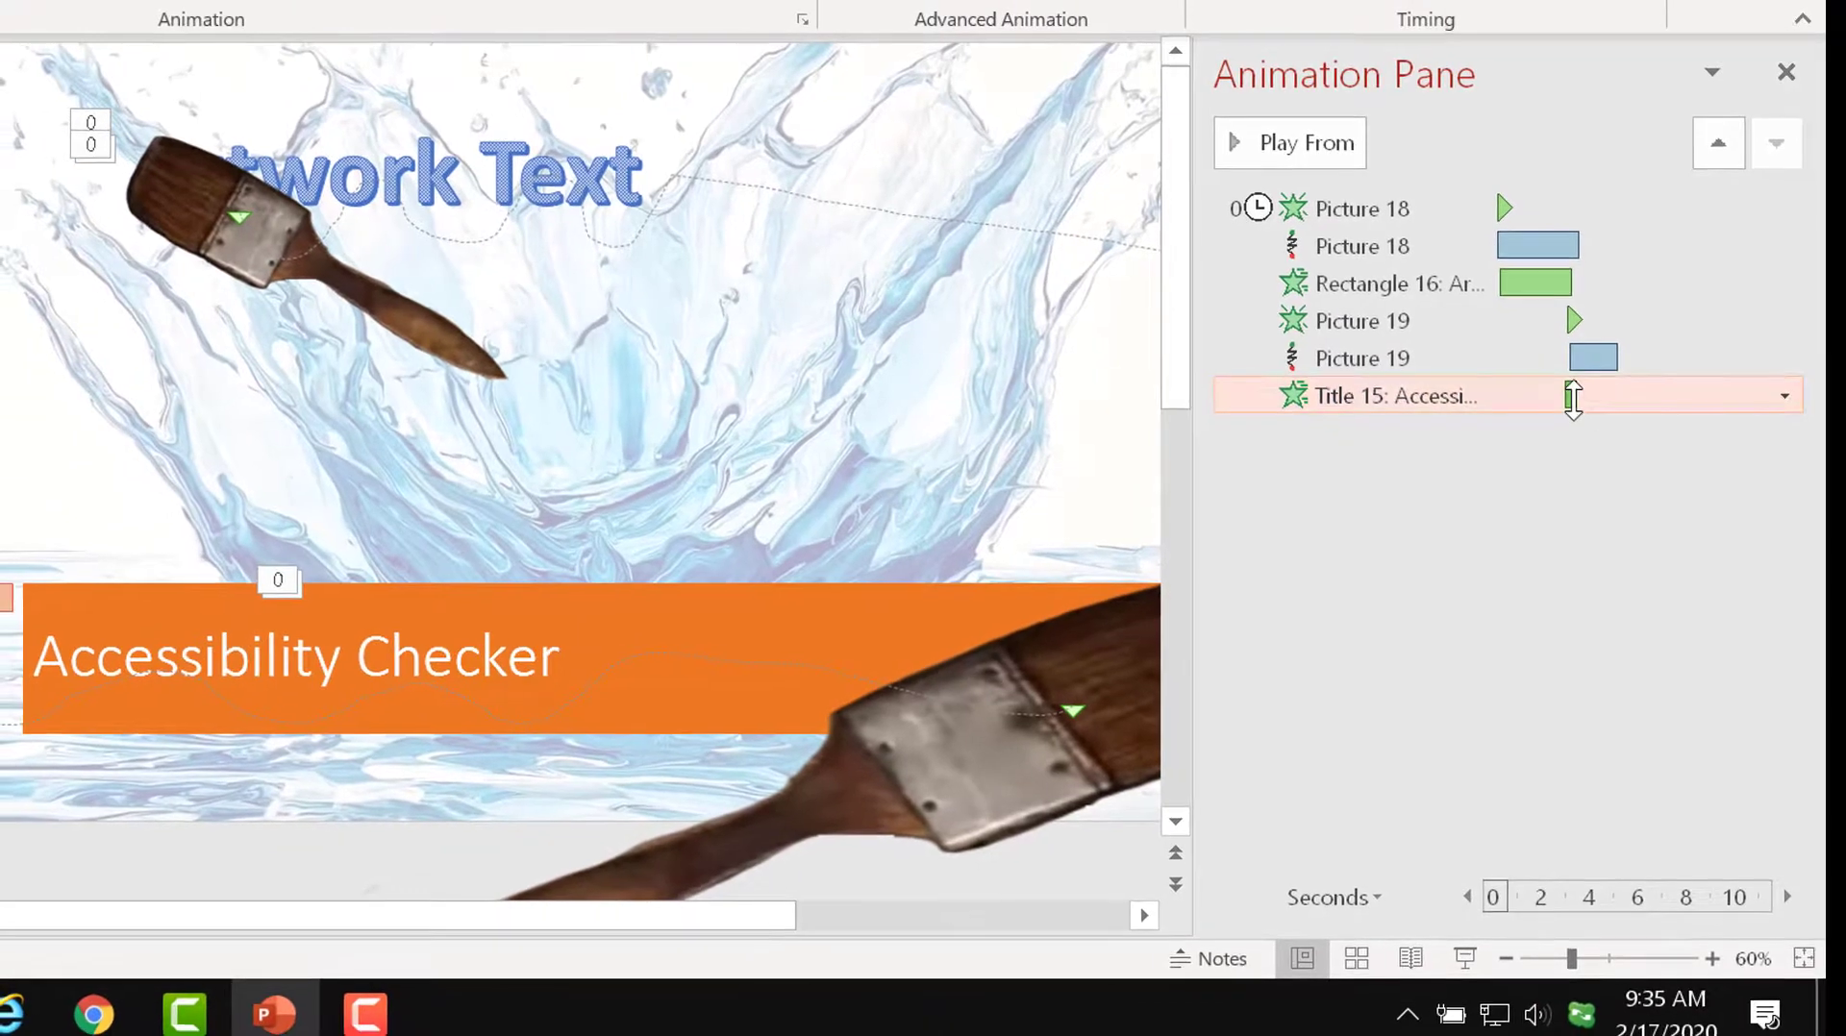
{"action": "left_click_drag", "start_coordinate": [1572, 396], "coordinate": [1586, 401]}
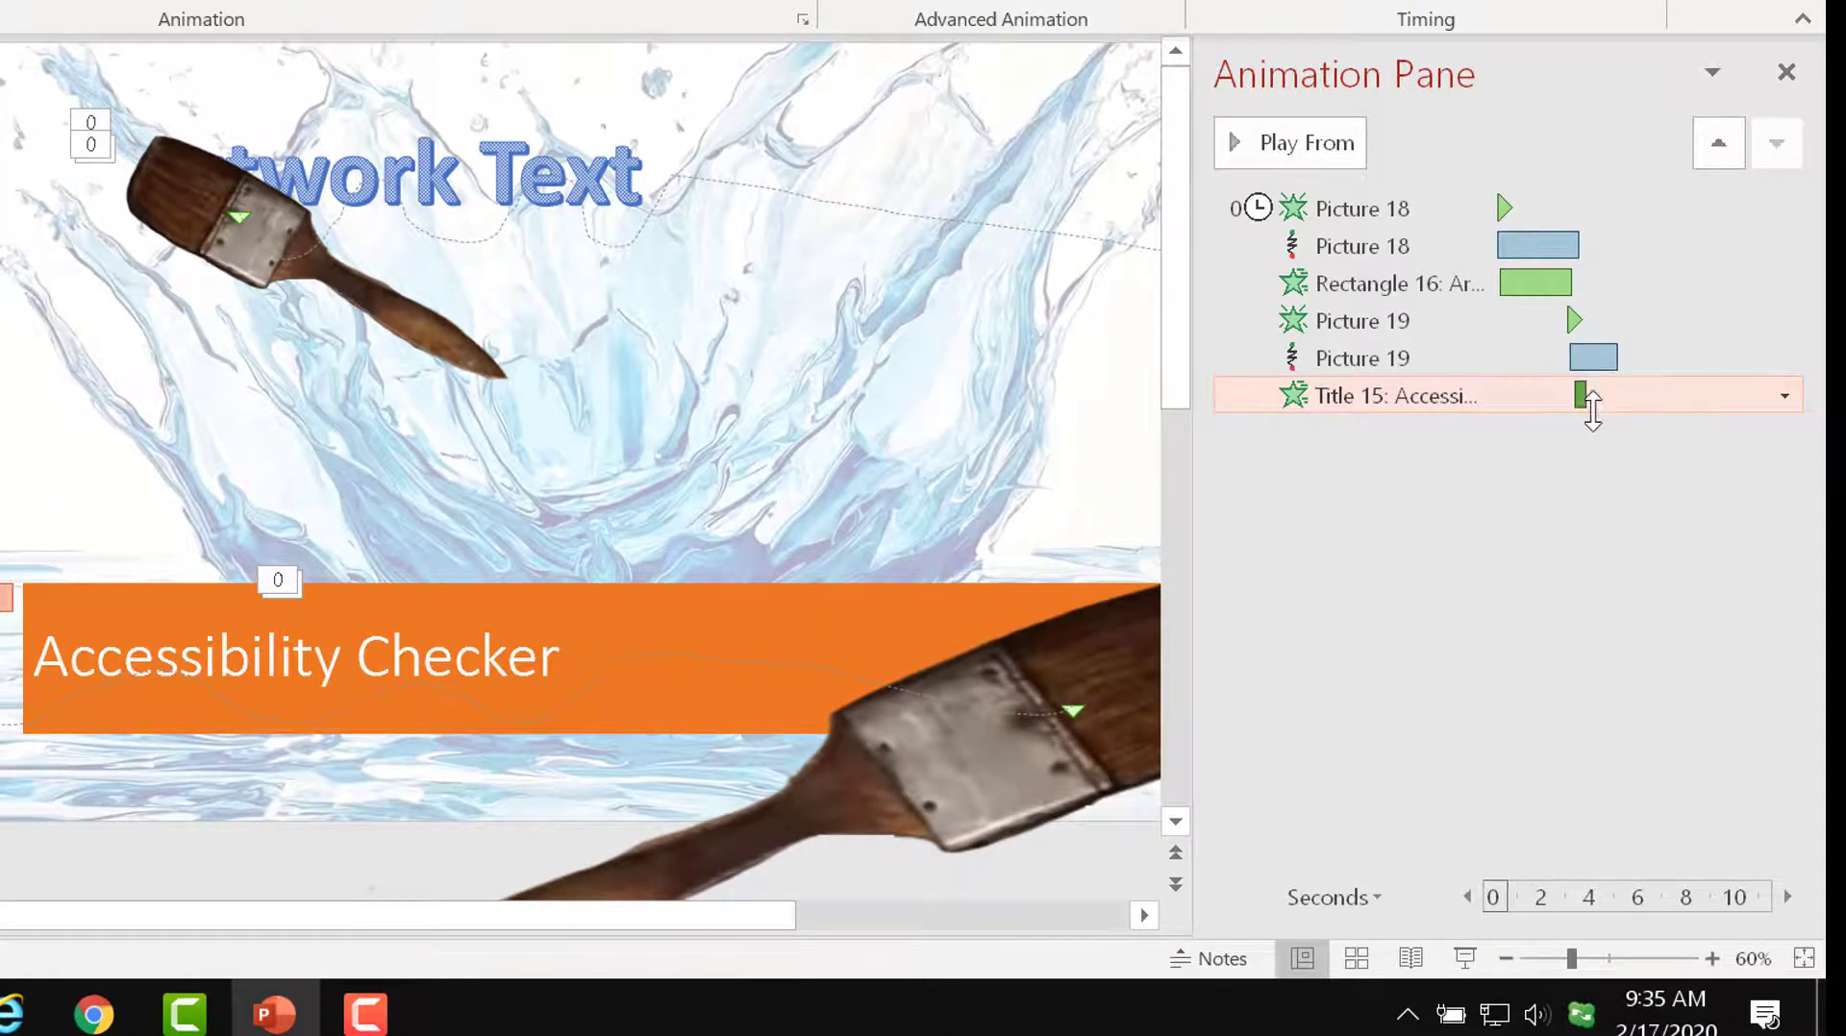
- Set the duration of Title 15's Wipe, the Accessibility Checker title, to 3 seconds (Slow)
{"action": "left_click", "coordinate": [1786, 397]}
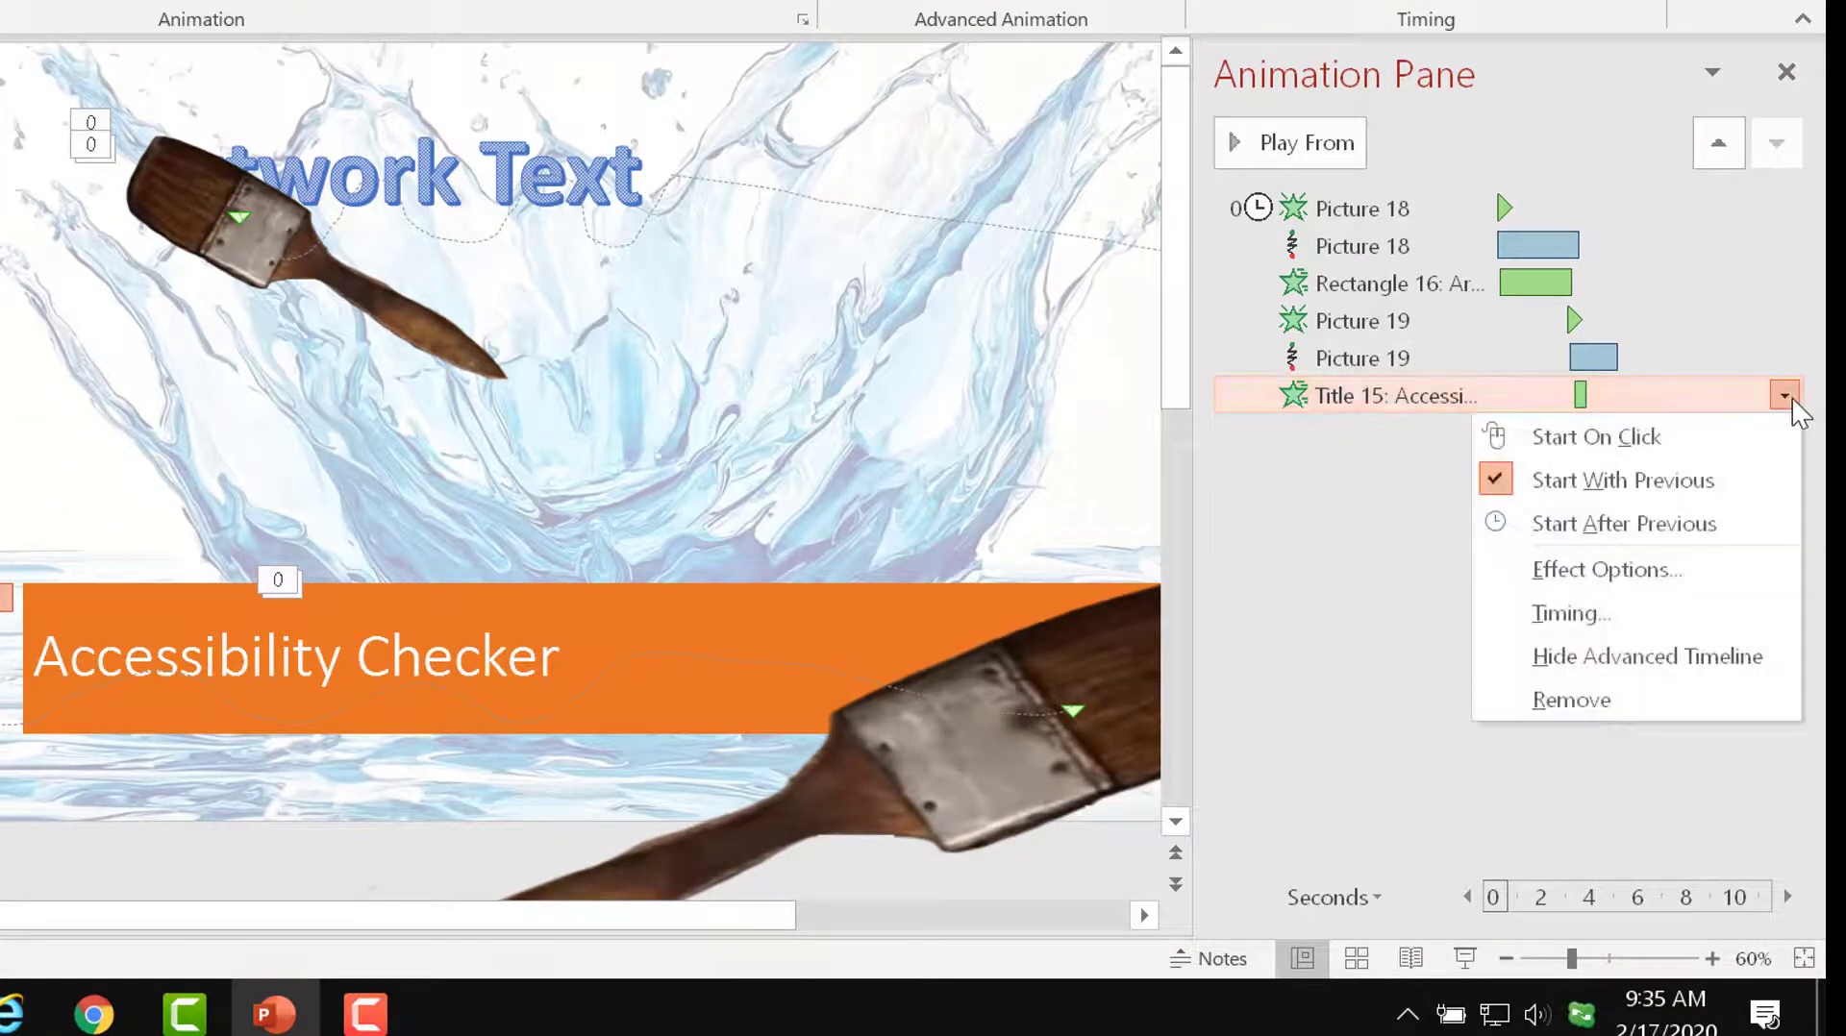
{"action": "left_click", "coordinate": [1608, 569]}
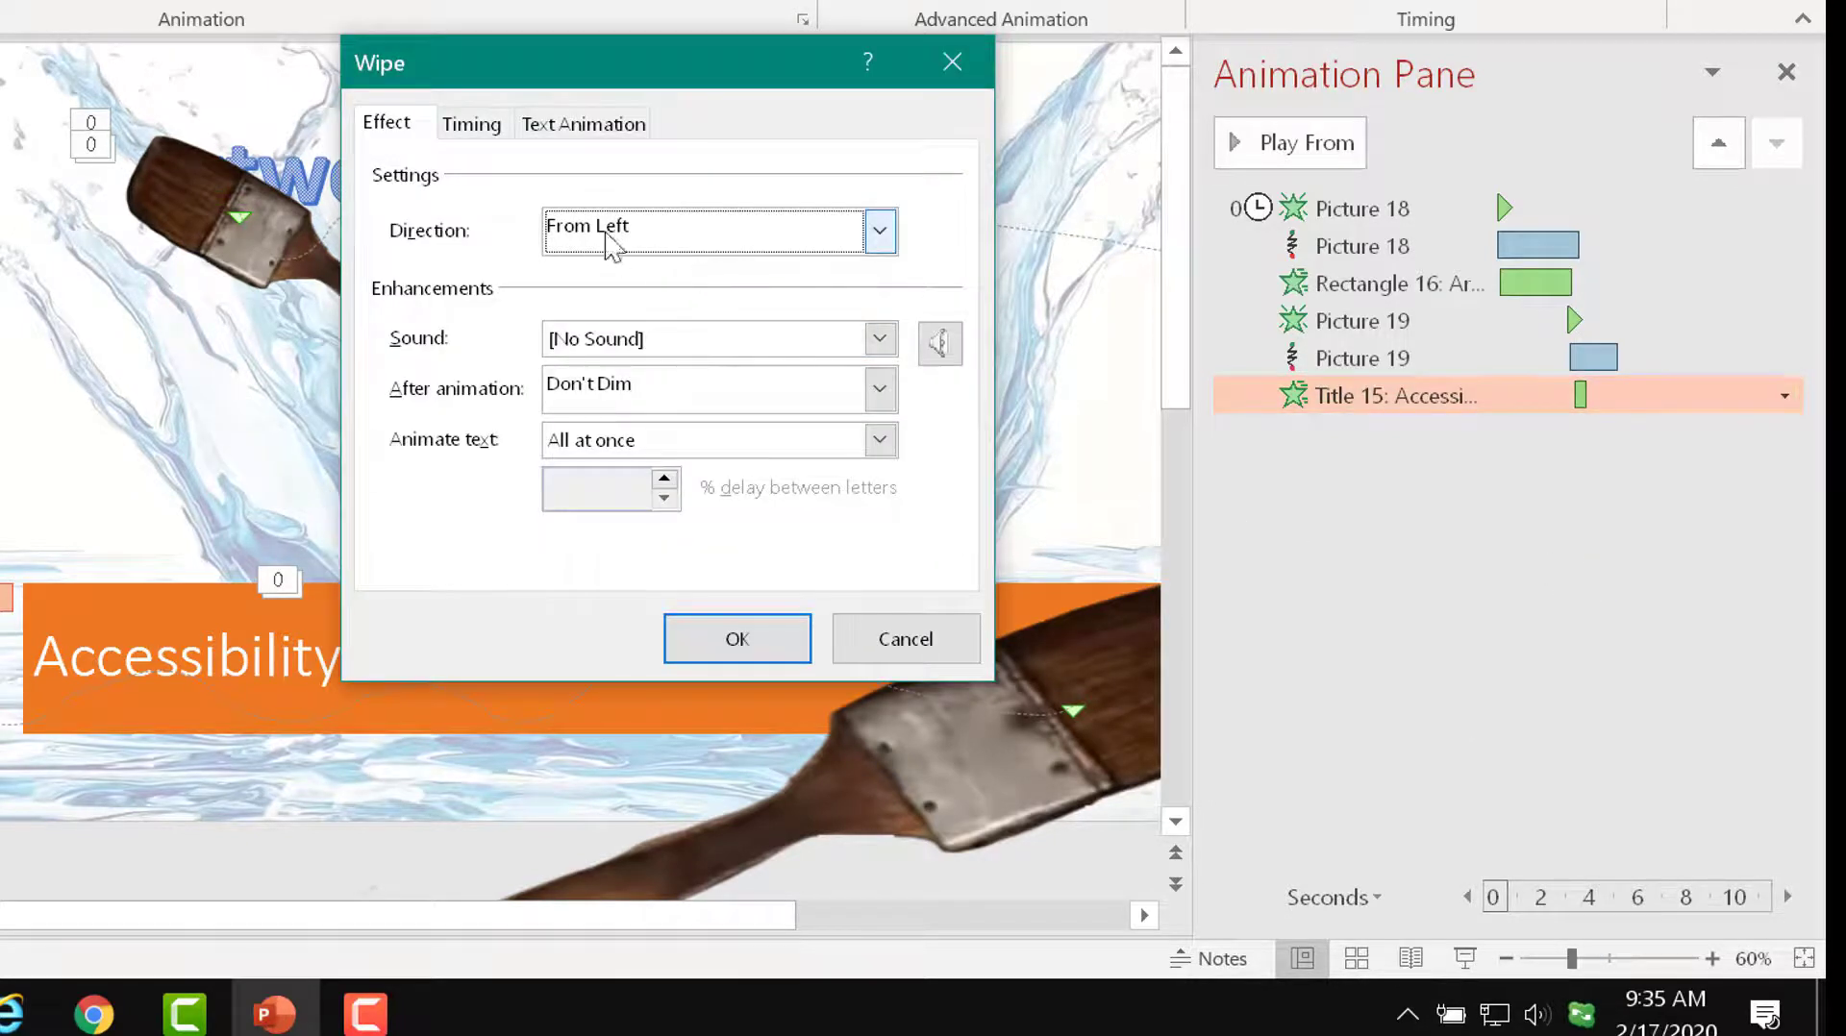
{"action": "left_click", "coordinate": [471, 125]}
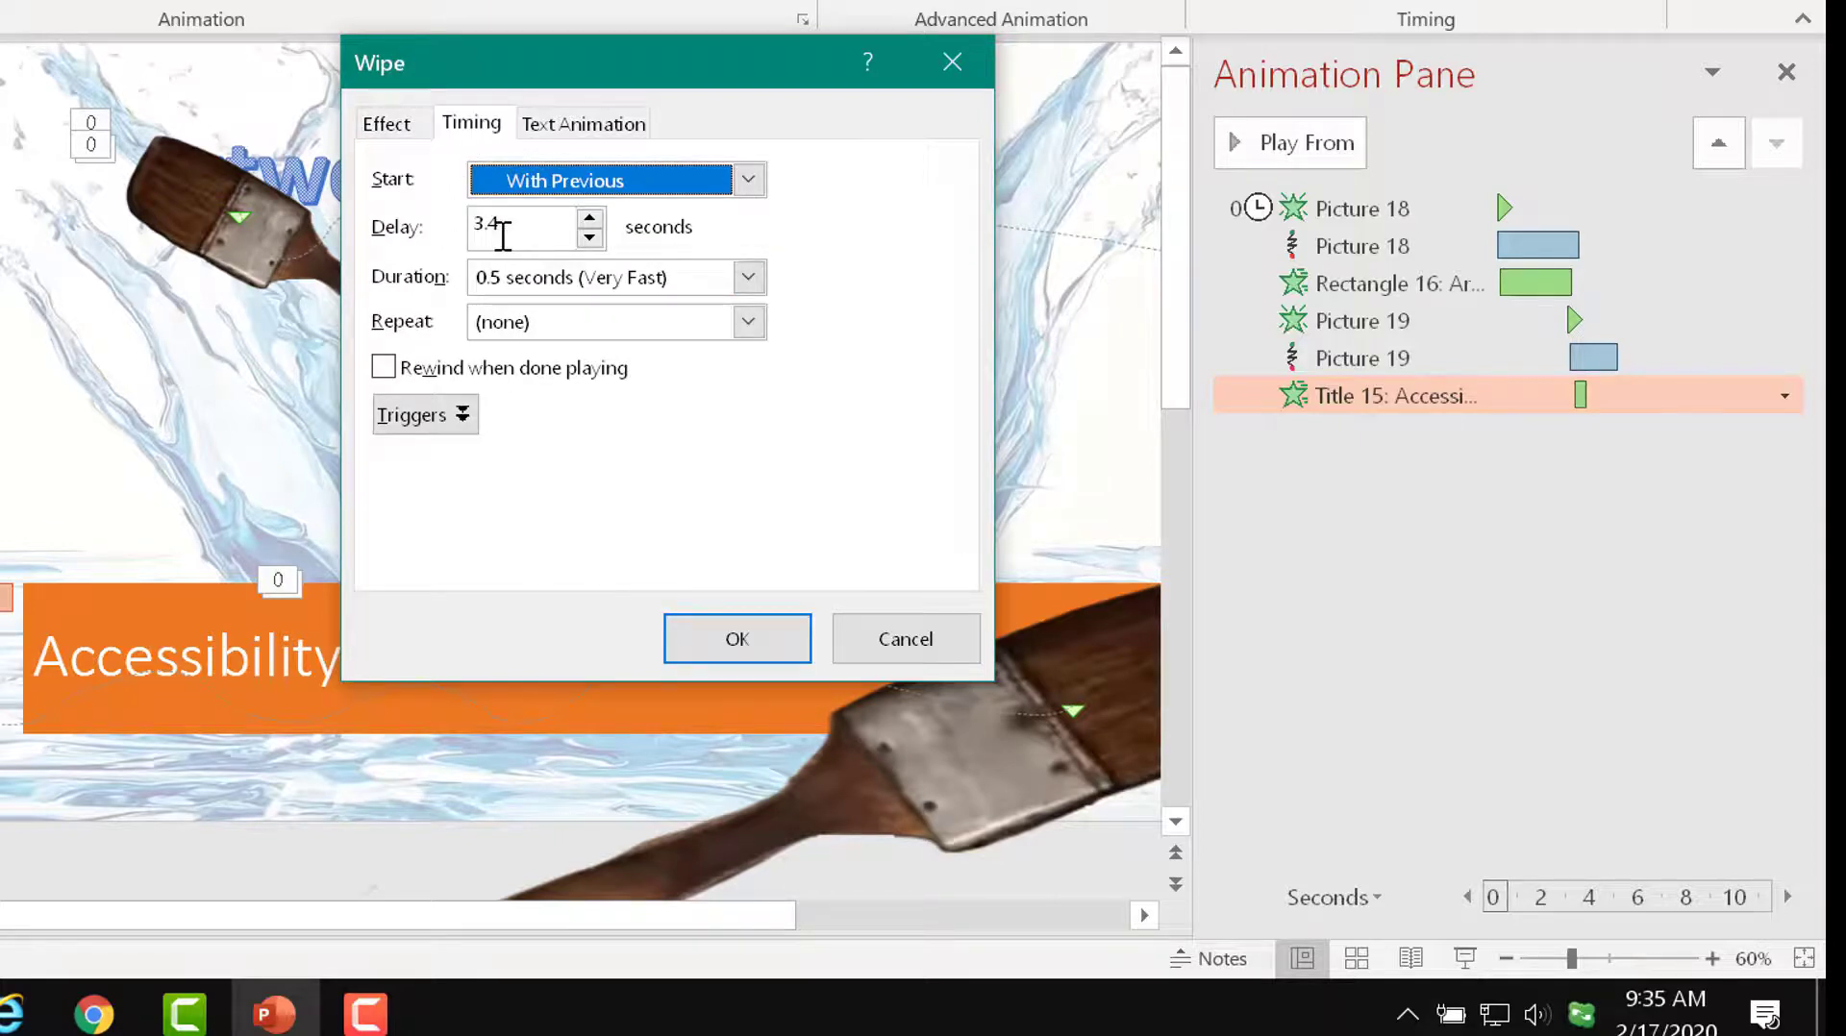
{"action": "left_click", "coordinate": [748, 277]}
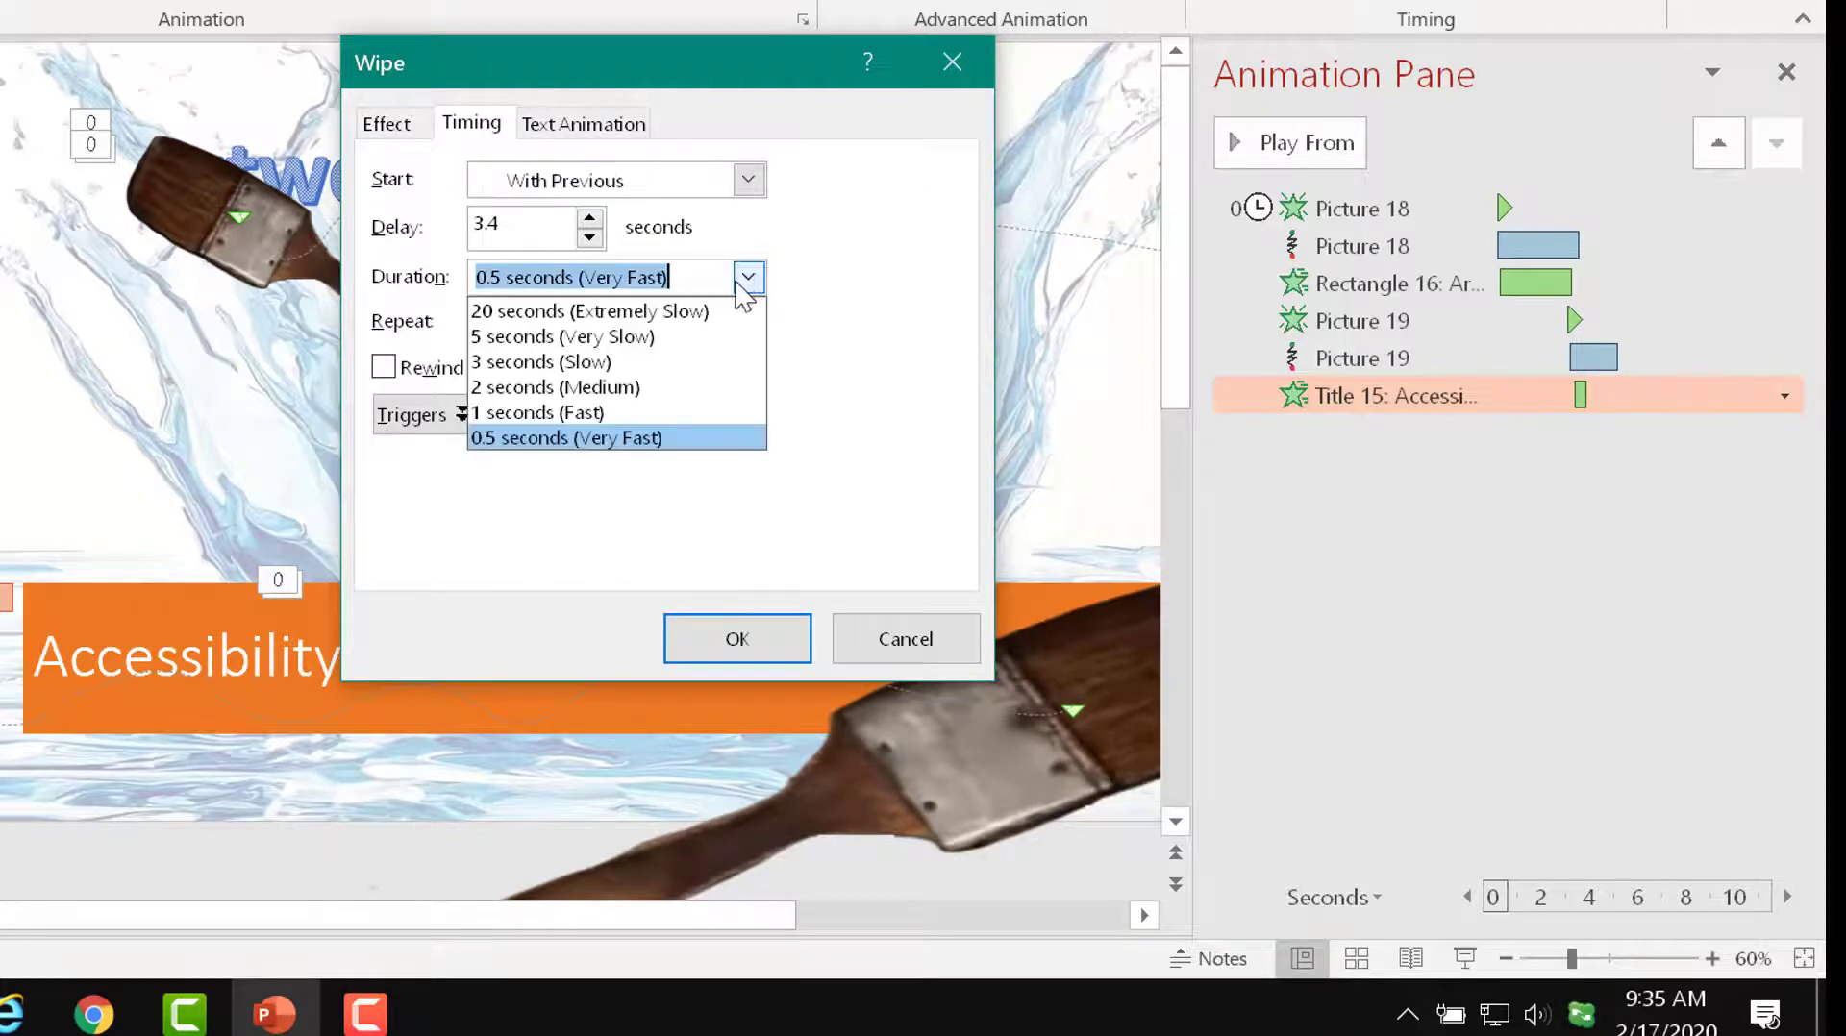
{"action": "left_click", "coordinate": [620, 362]}
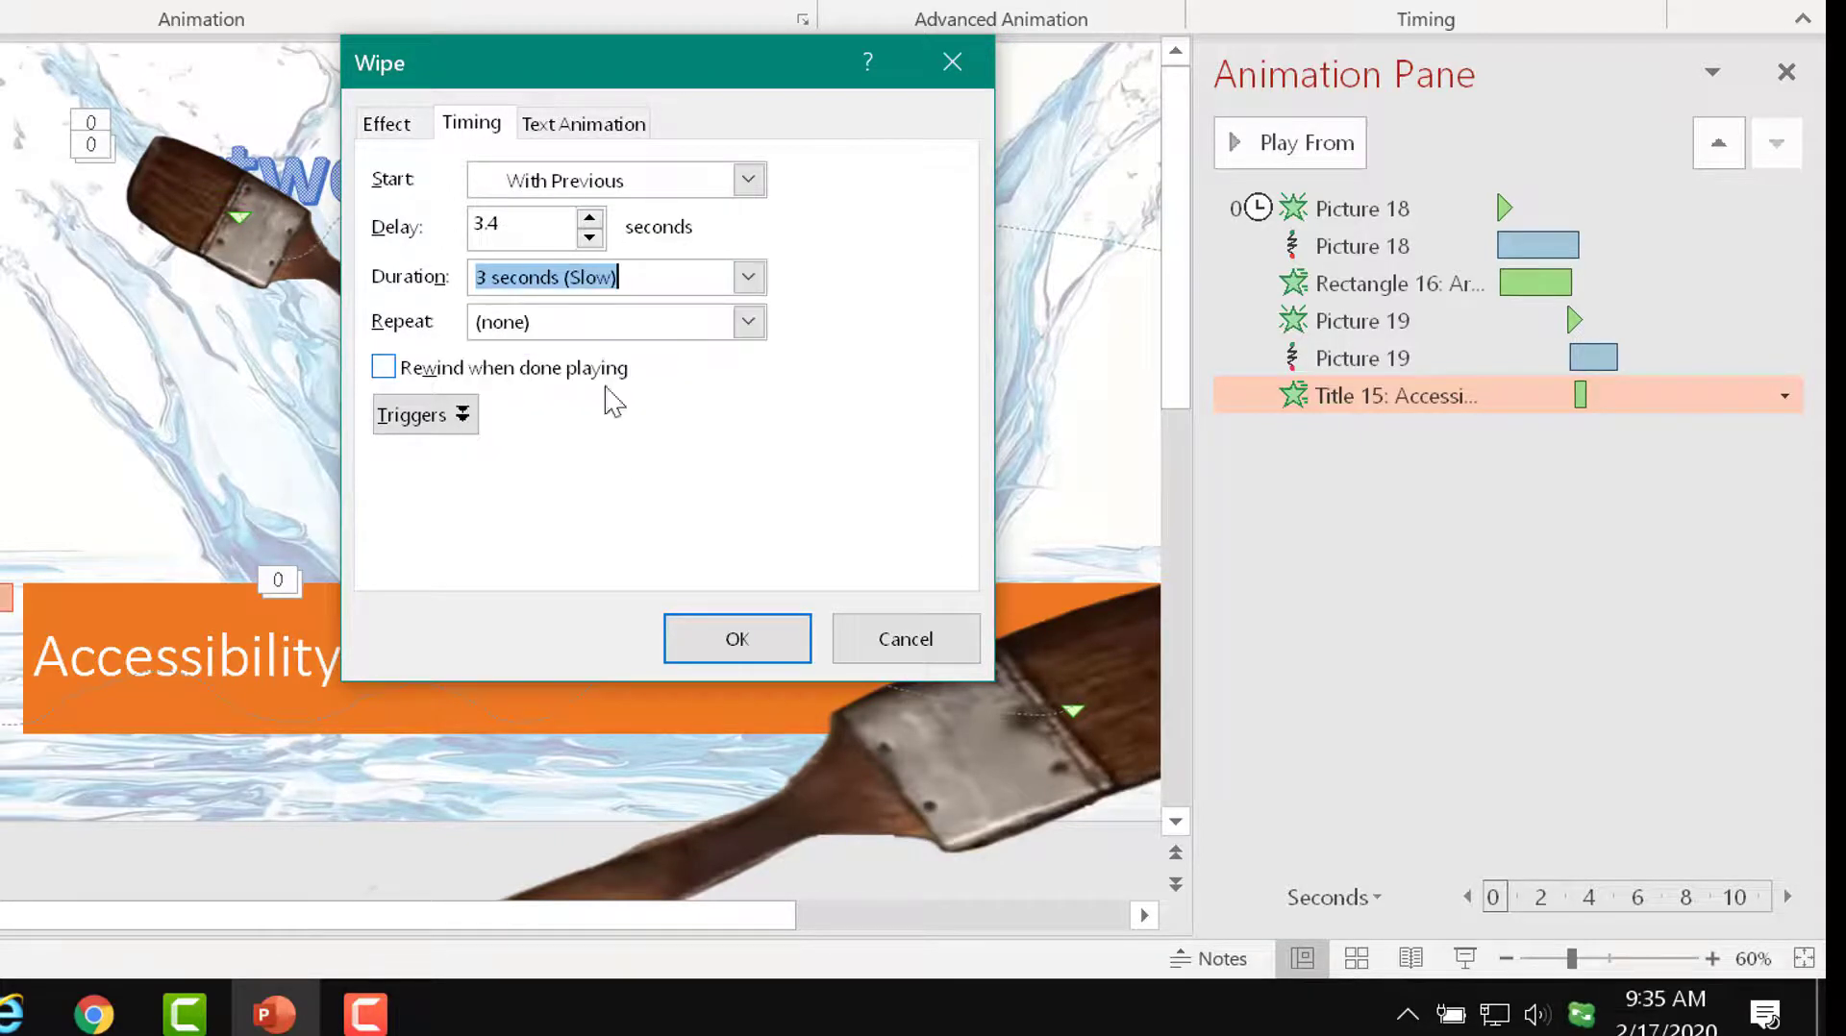
{"action": "left_click", "coordinate": [712, 635]}
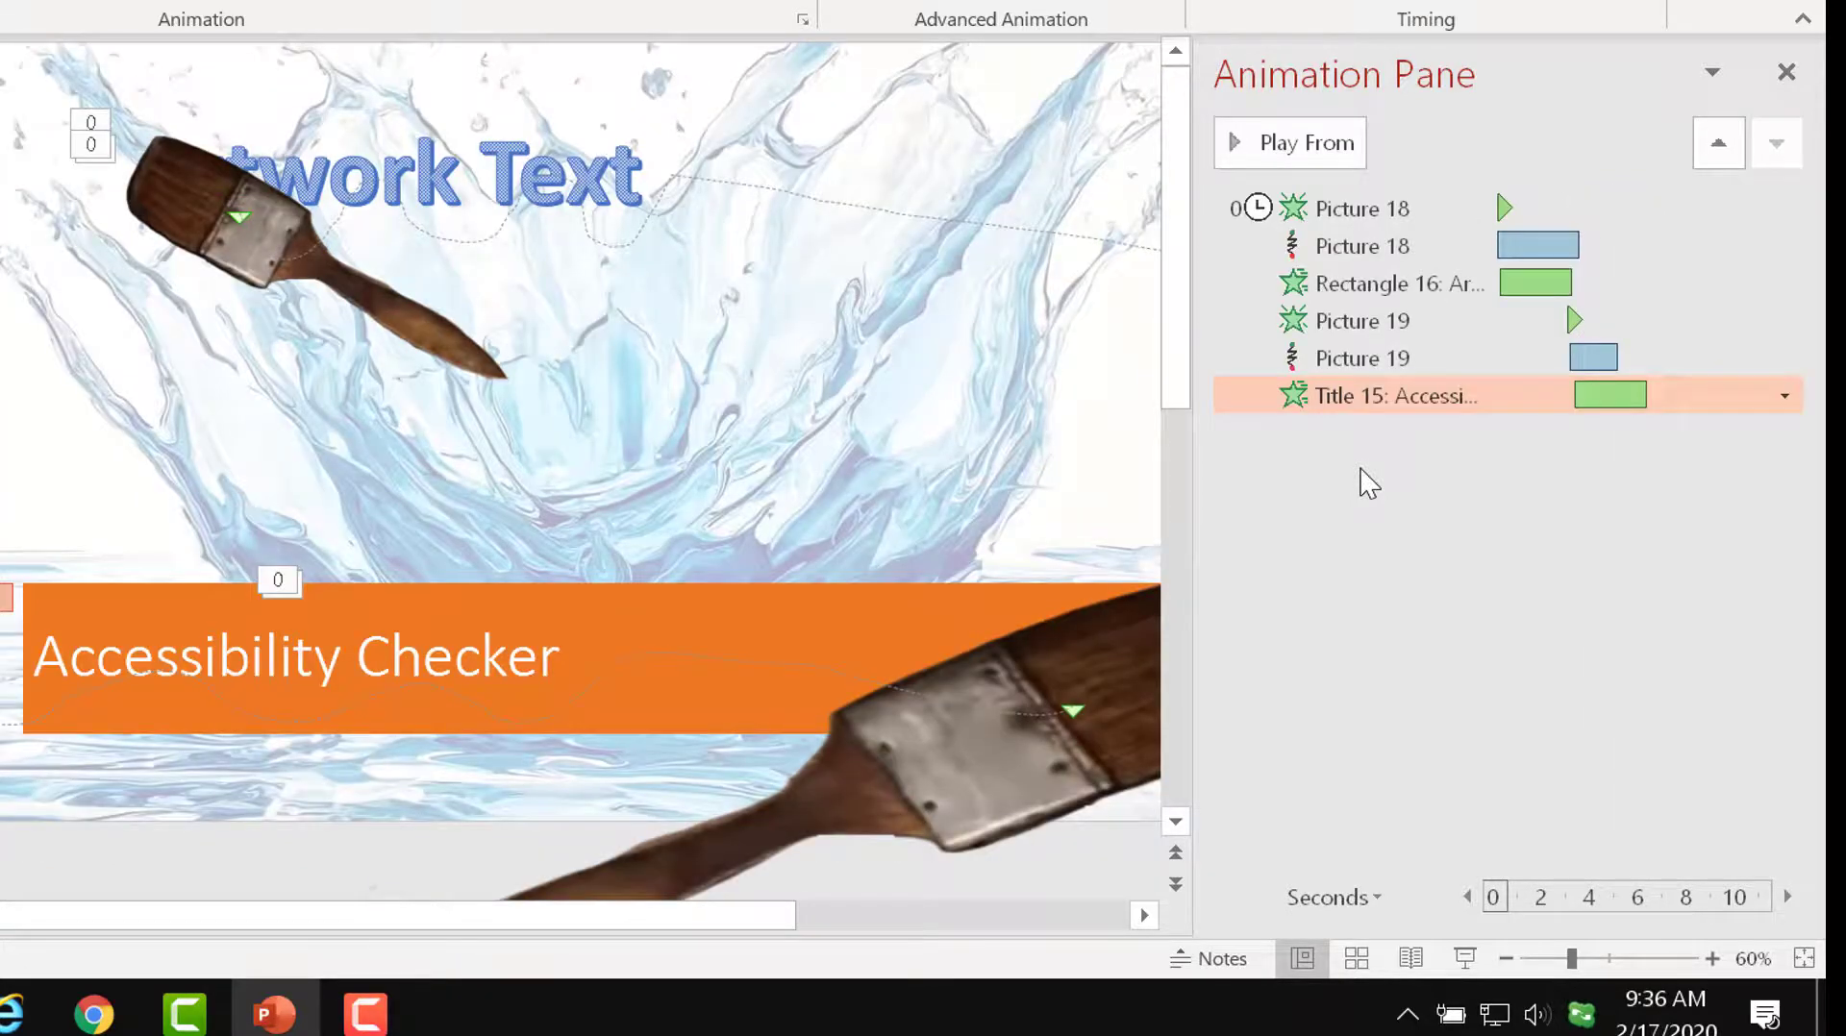
- Change the direction of the Accessibility Checker title's Wipe to From Right
{"action": "left_click", "coordinate": [1784, 395]}
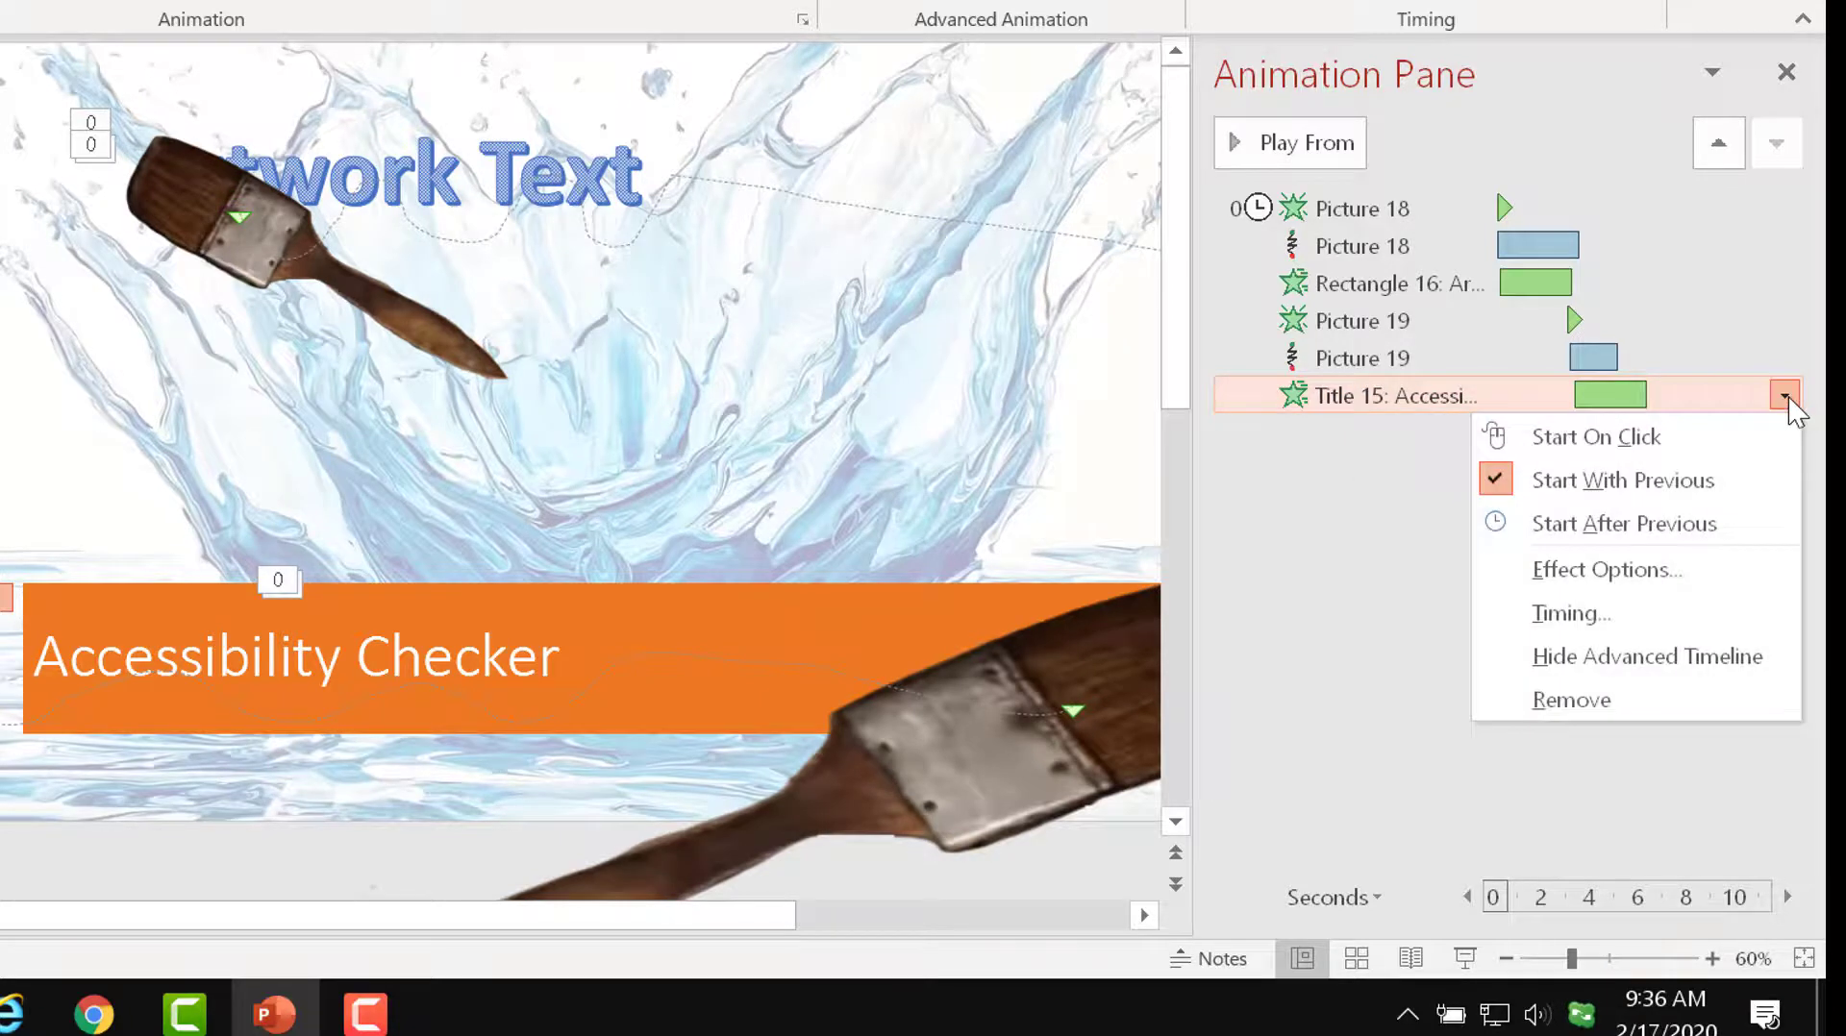
{"action": "left_click", "coordinate": [1634, 569]}
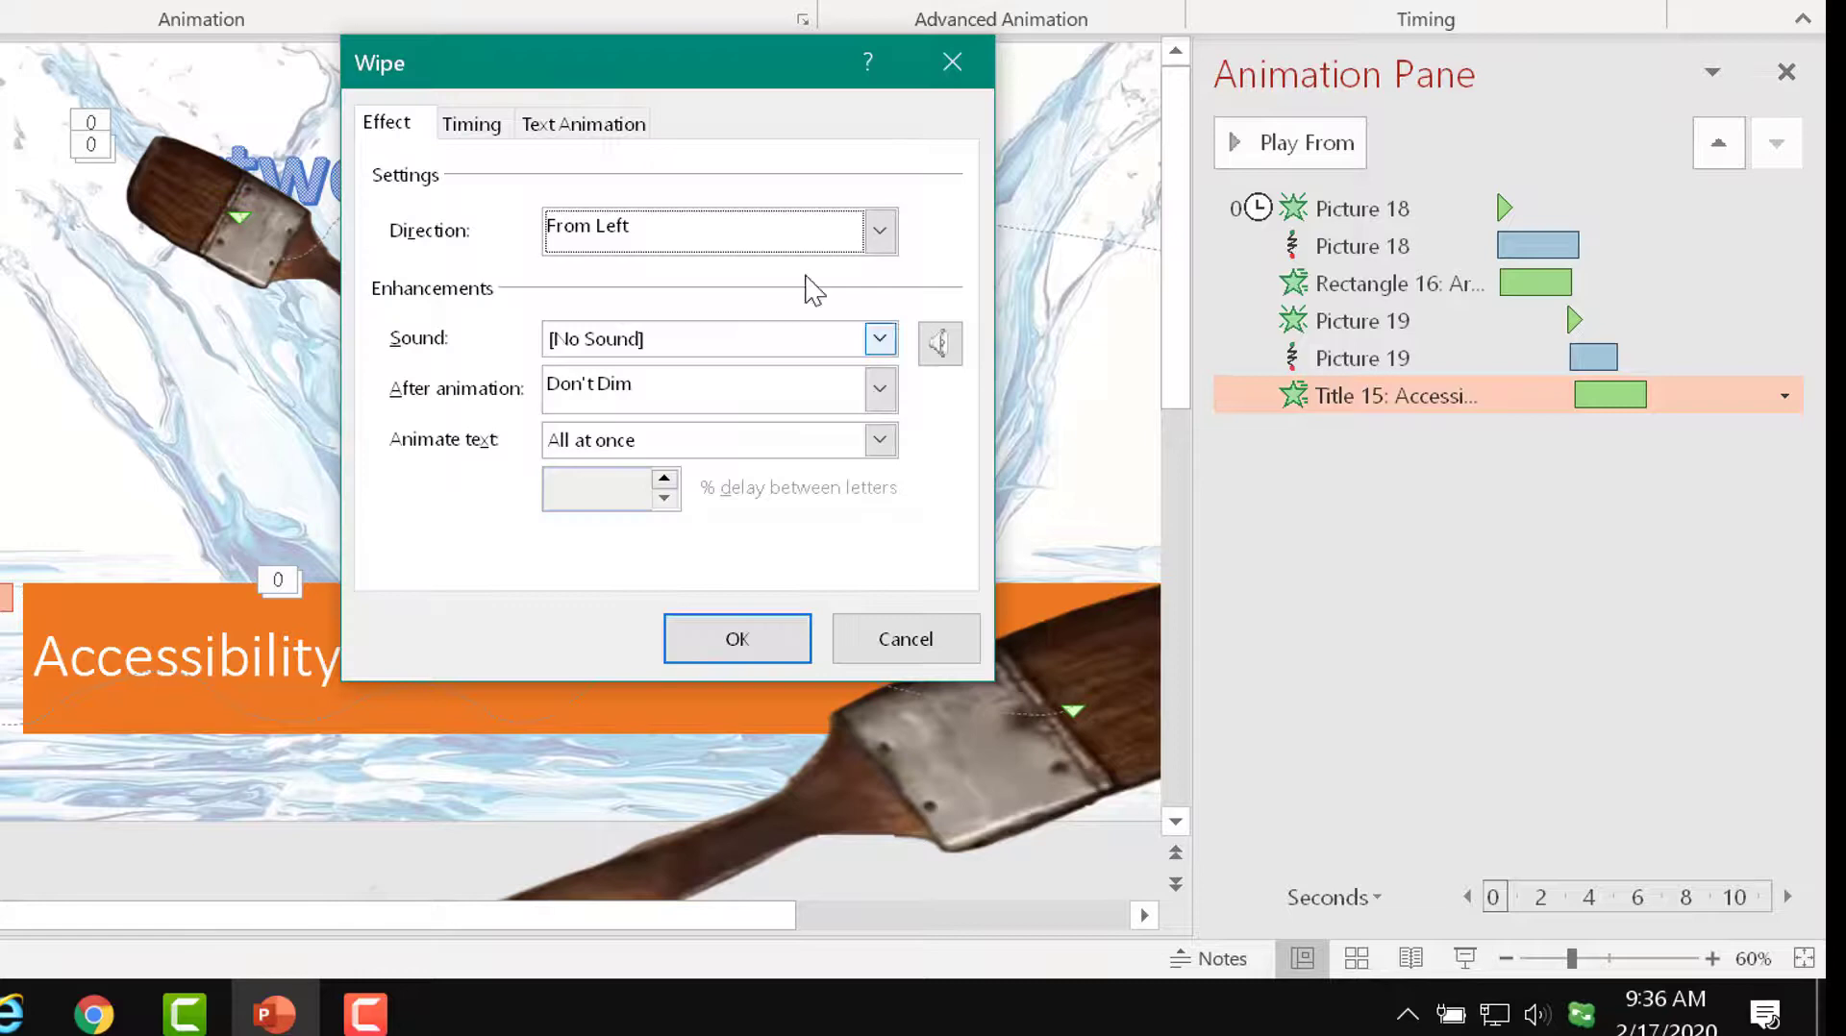
{"action": "left_click", "coordinate": [879, 235]}
{"action": "left_click", "coordinate": [686, 368]}
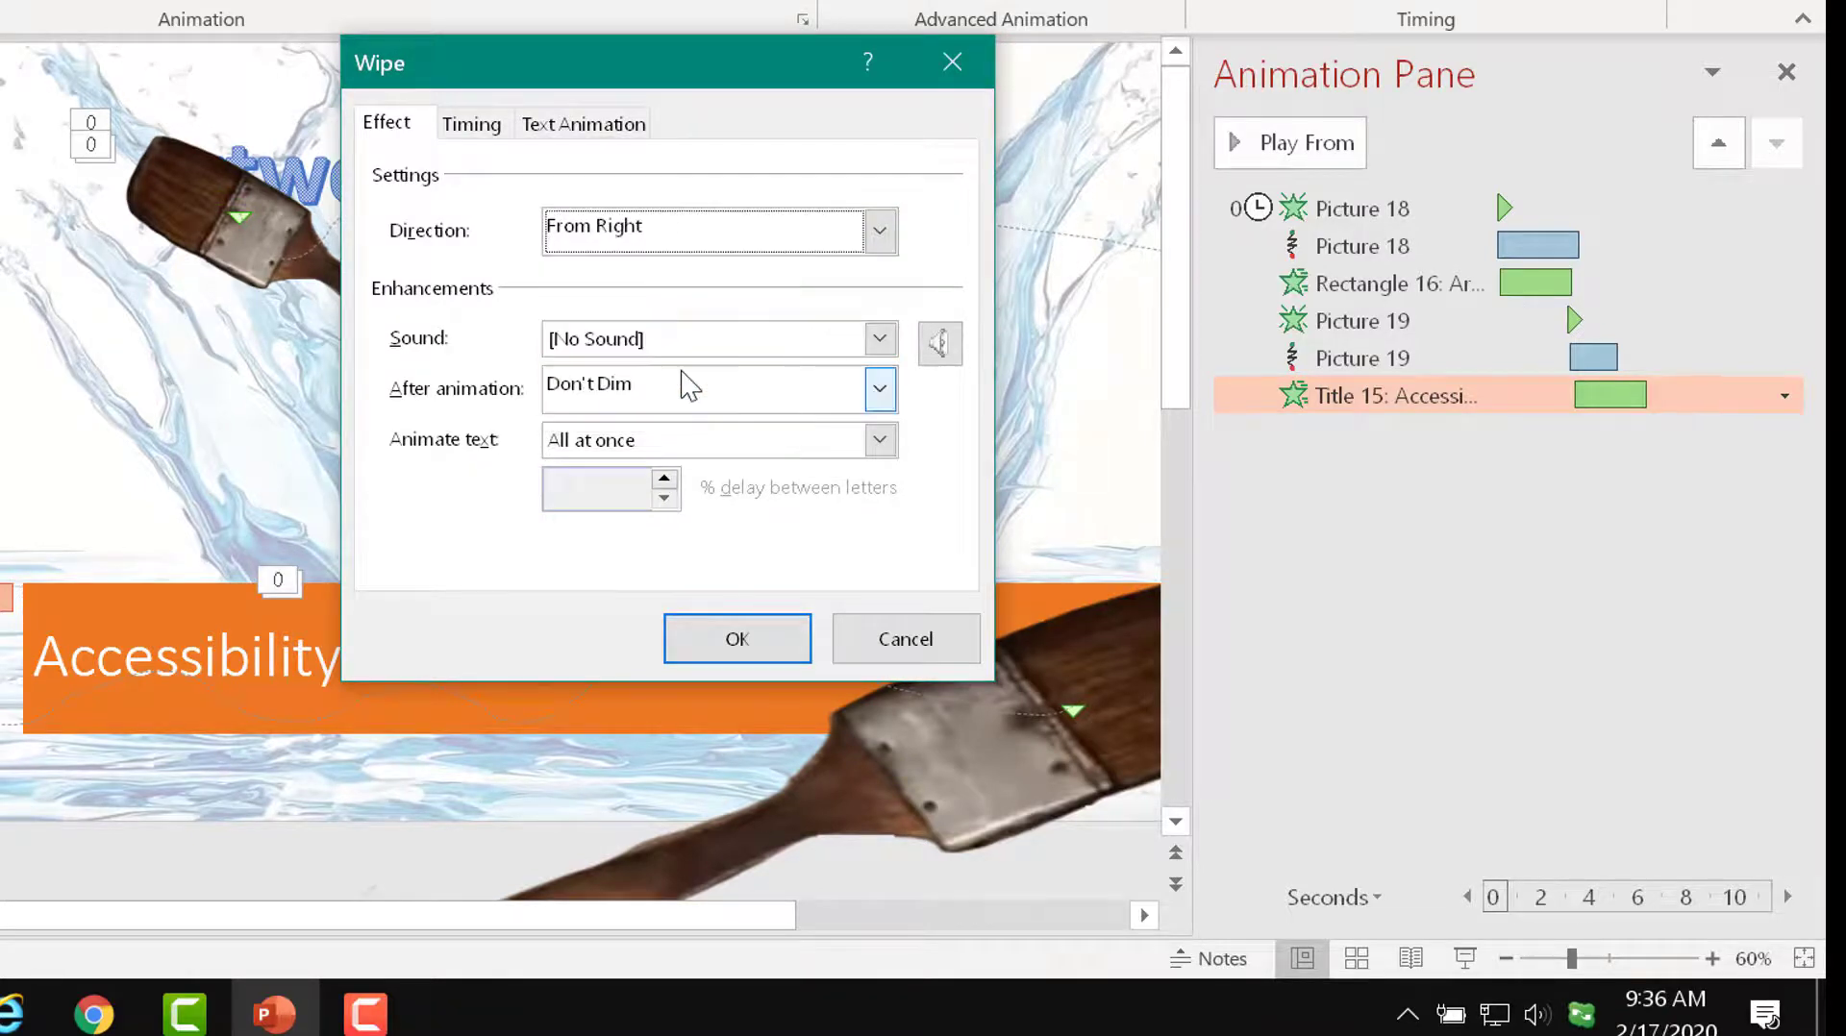
{"action": "left_click", "coordinate": [735, 636]}
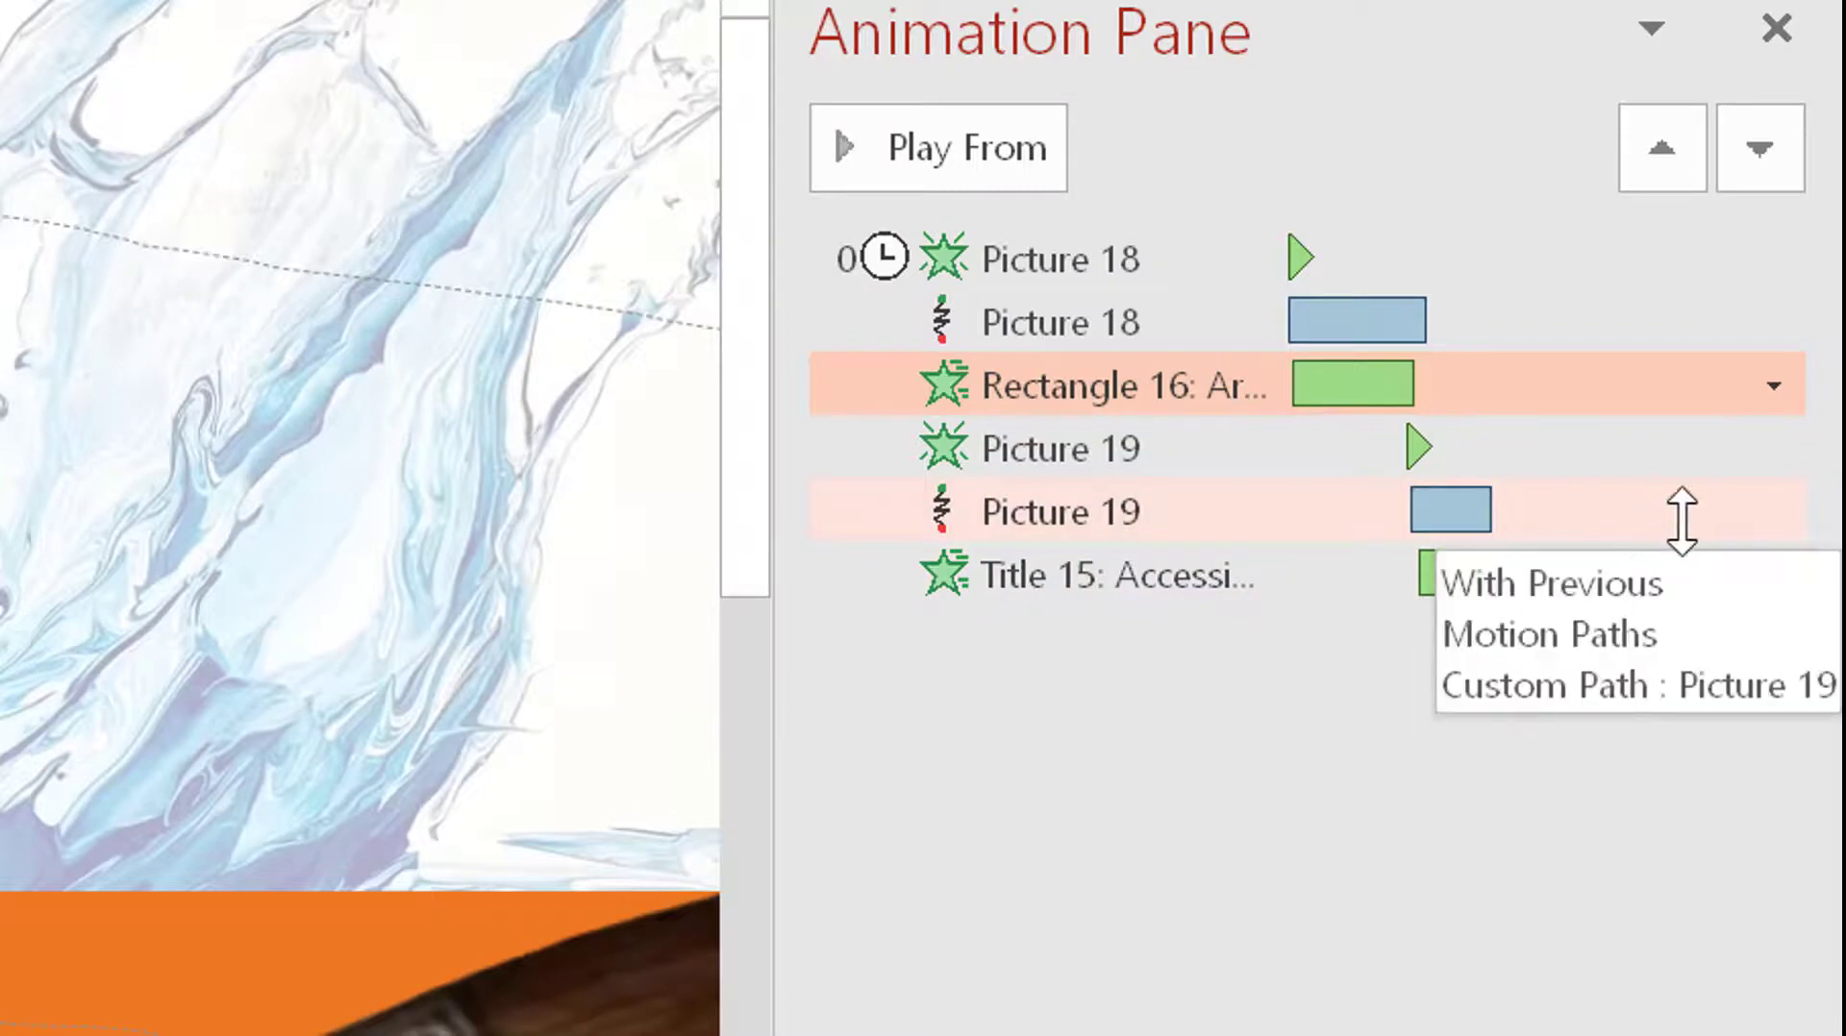
- Give Picture 19's custom motion path a duration of 3 seconds (Slow) and a delay of 2.5 seconds
{"action": "left_click", "coordinate": [1774, 515]}
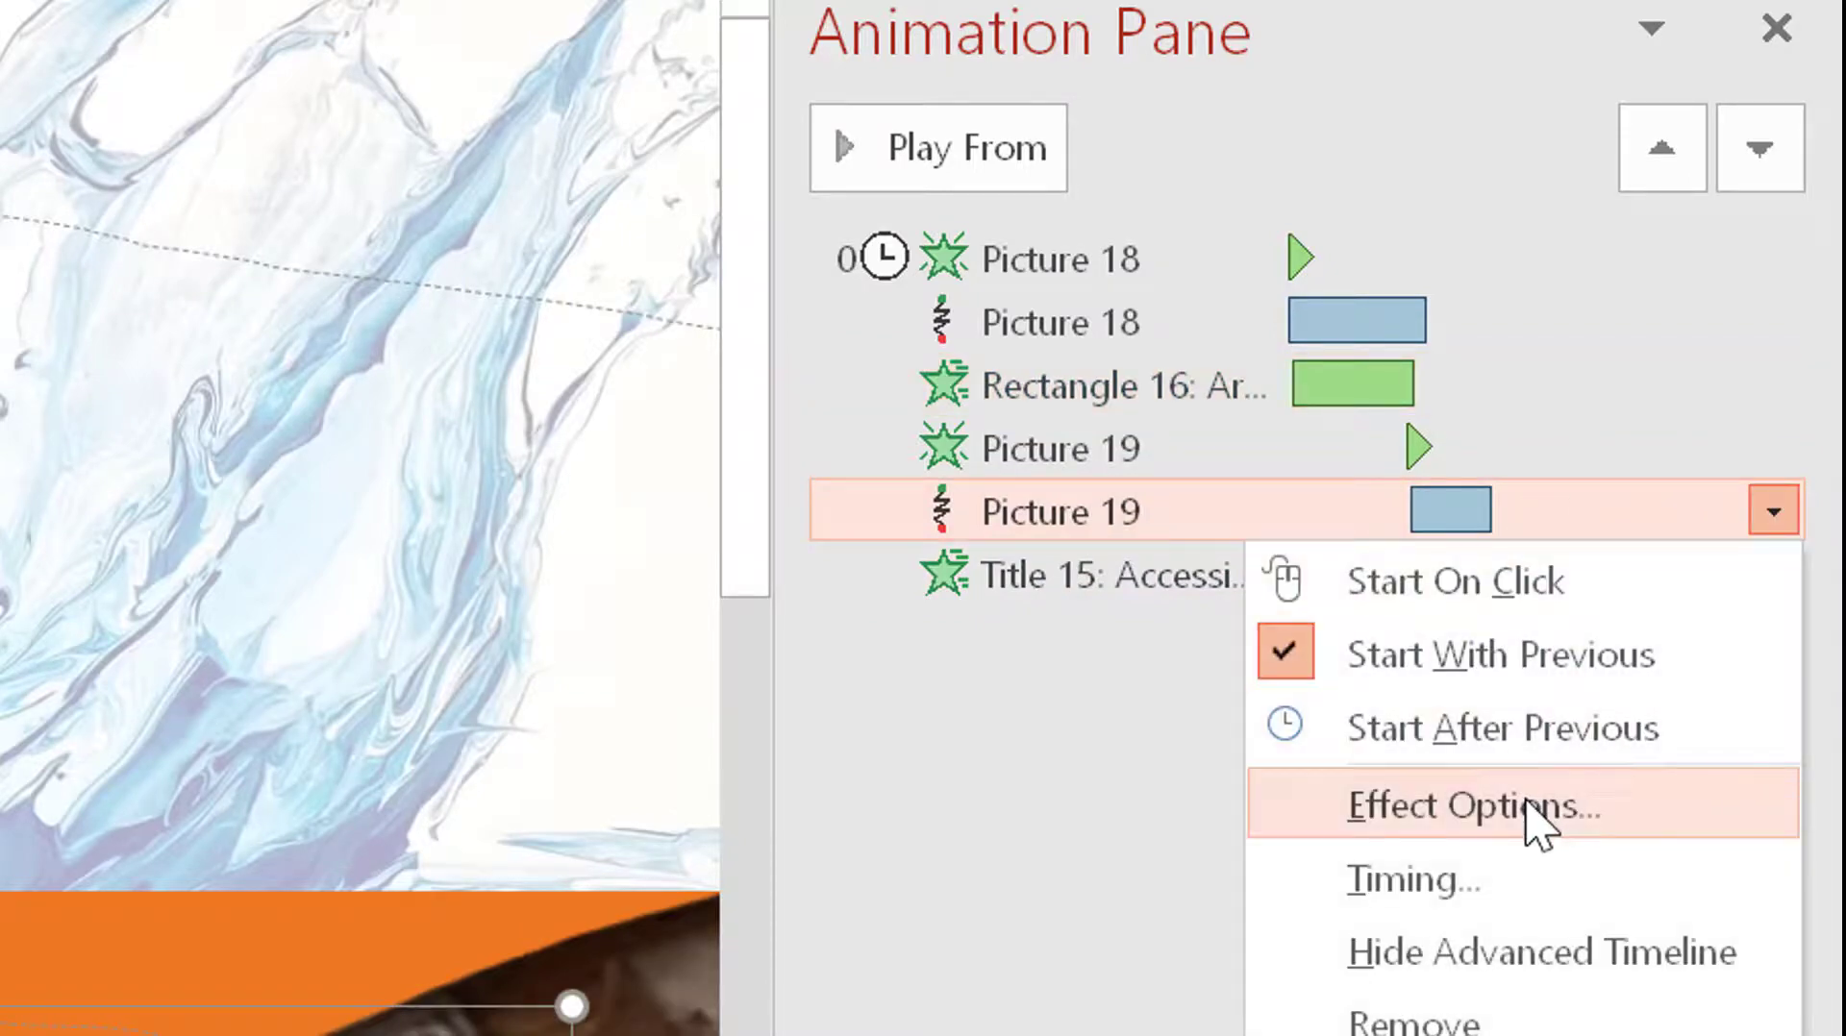
{"action": "left_click", "coordinate": [1488, 886]}
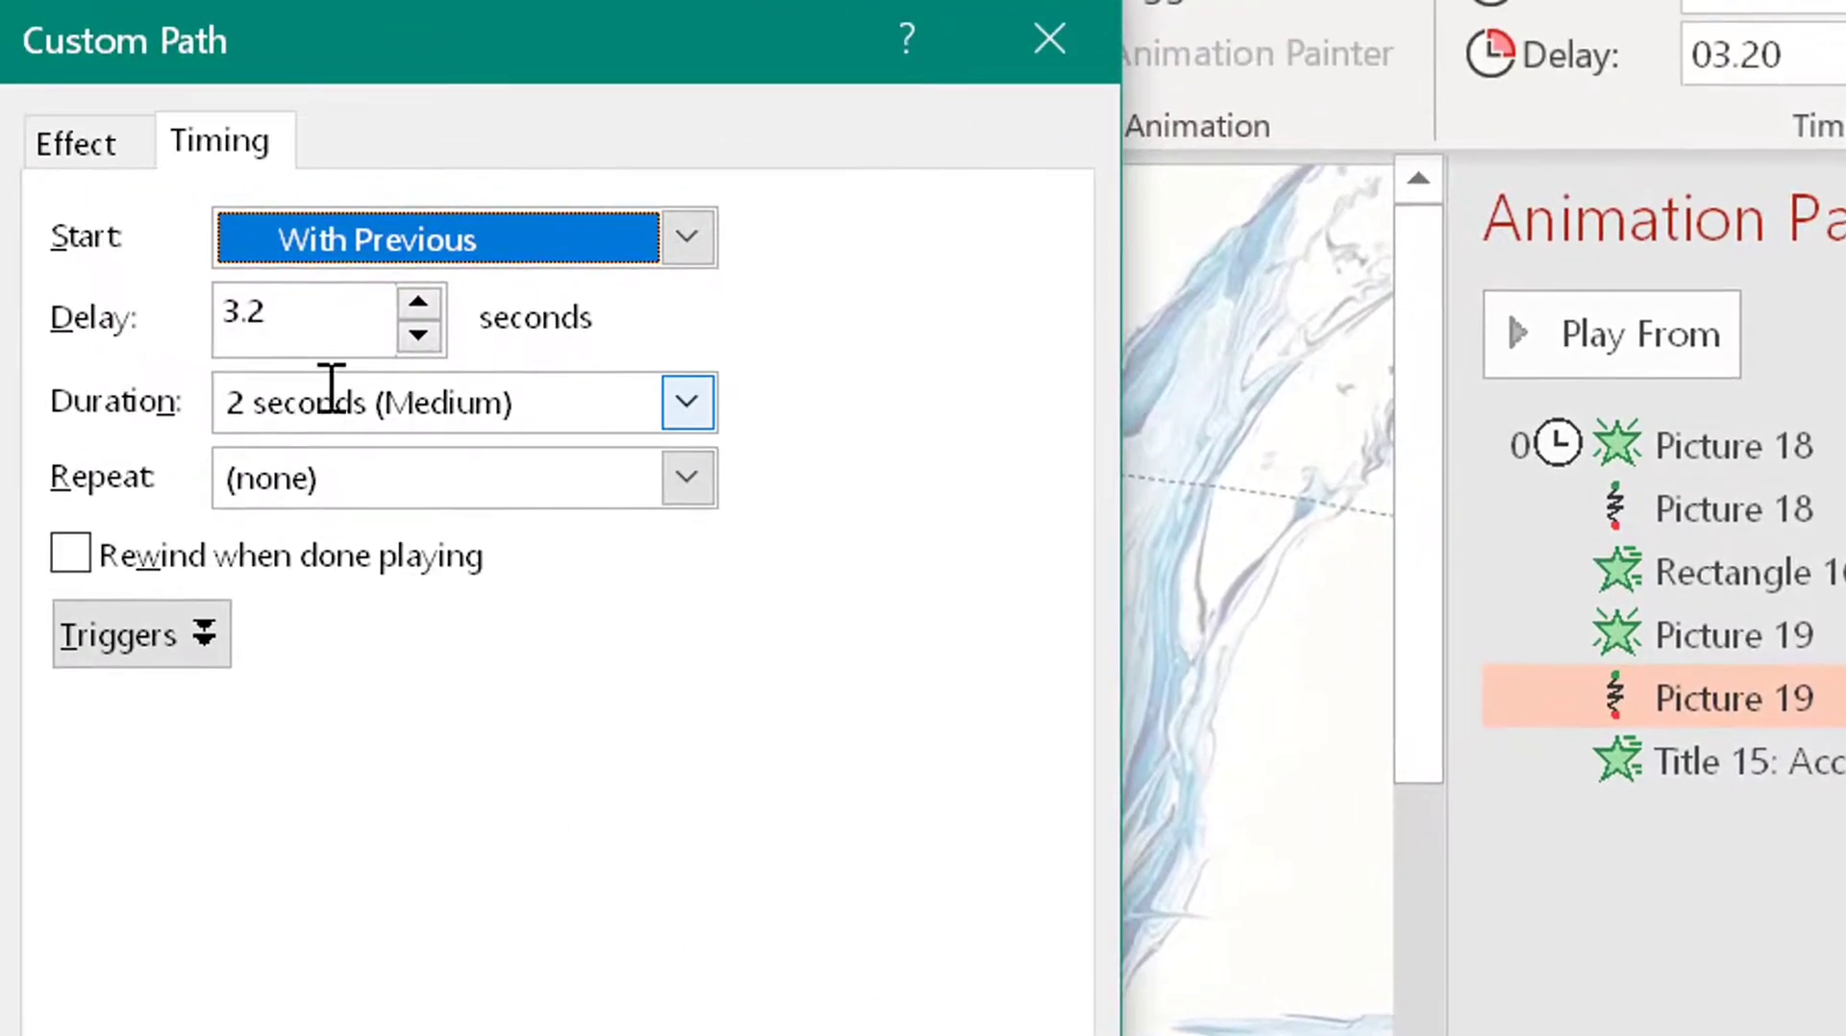
{"action": "left_click", "coordinate": [688, 404]}
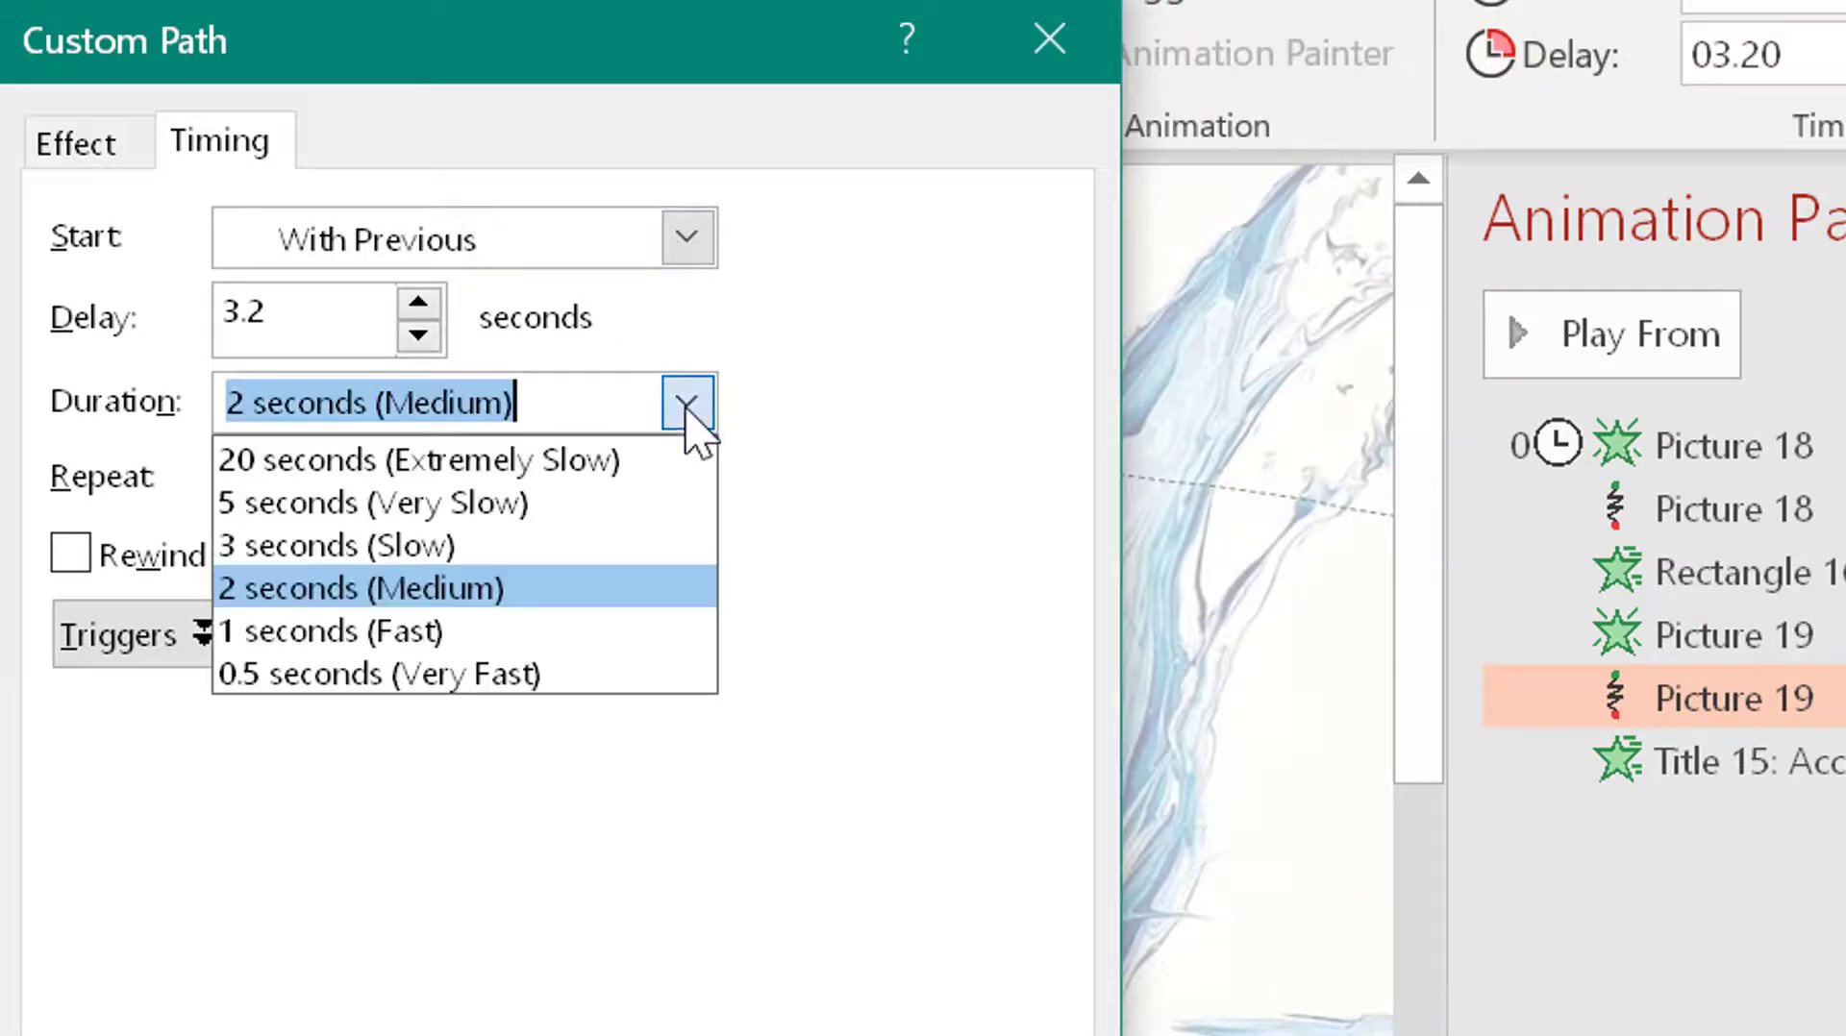
{"action": "left_click", "coordinate": [444, 553]}
{"action": "left_click", "coordinate": [266, 314]}
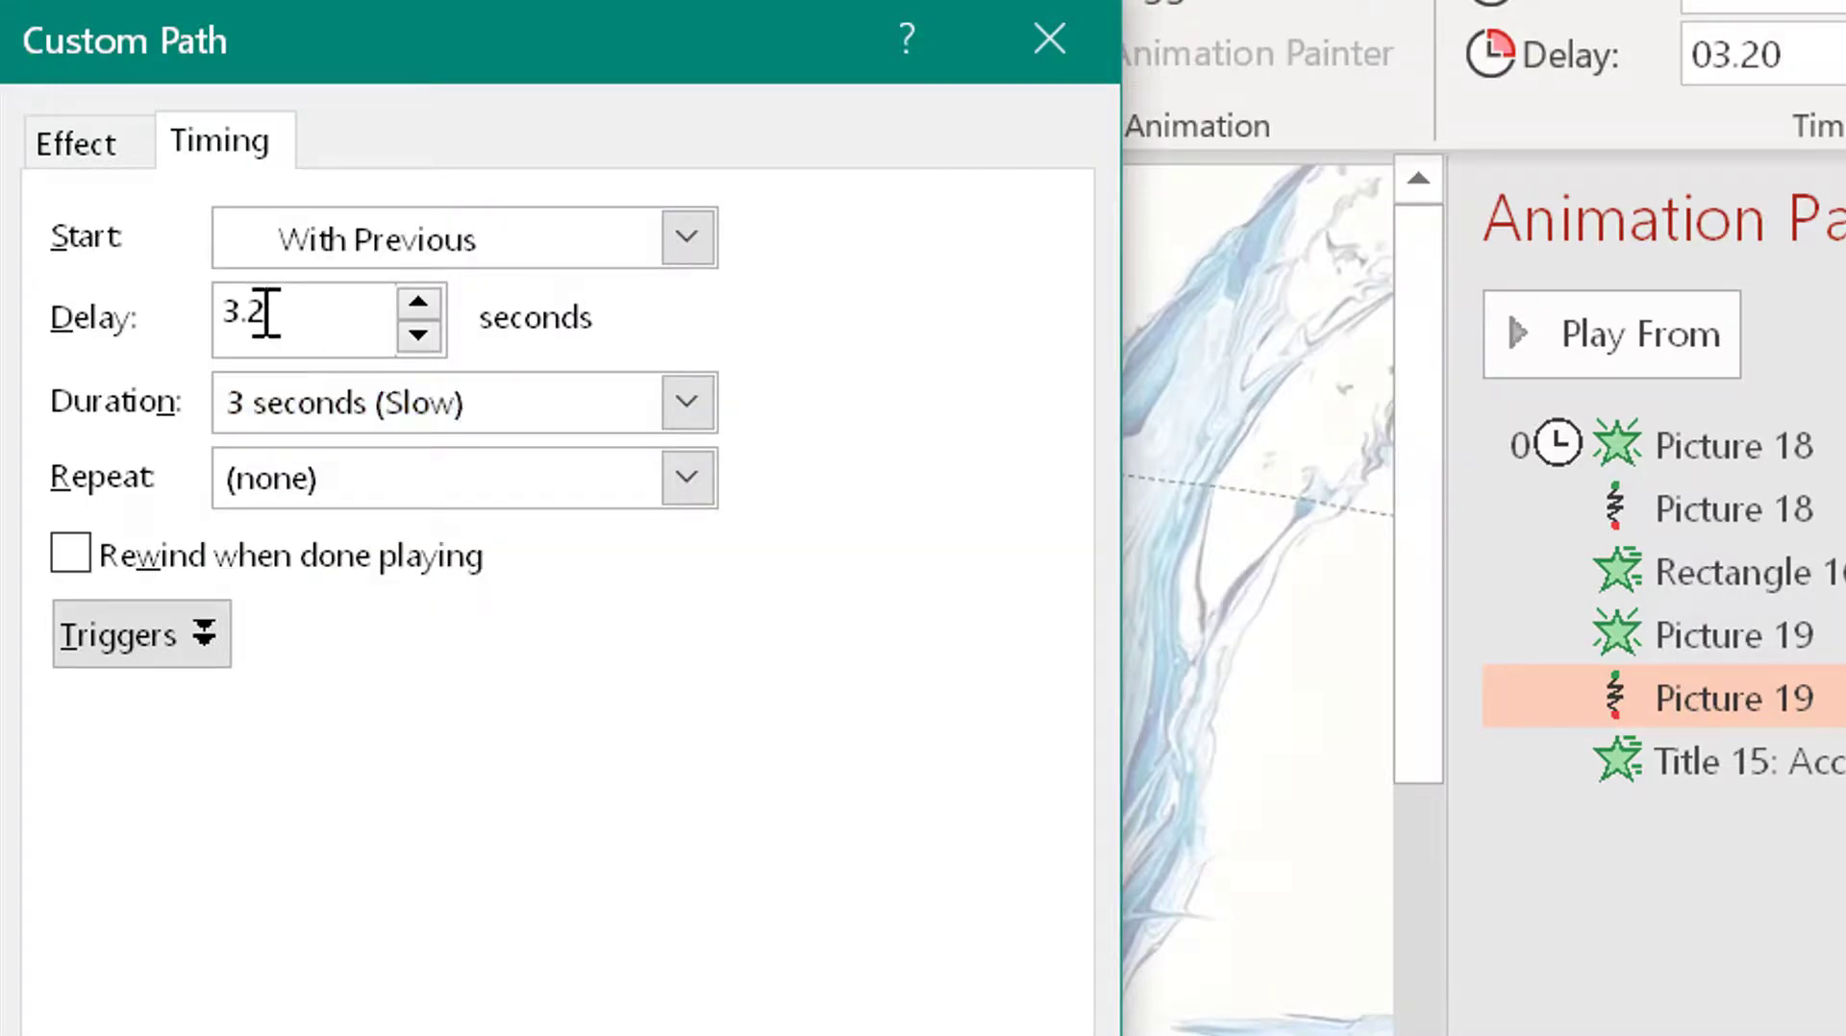
{"action": "key", "text": "BackSpace"}
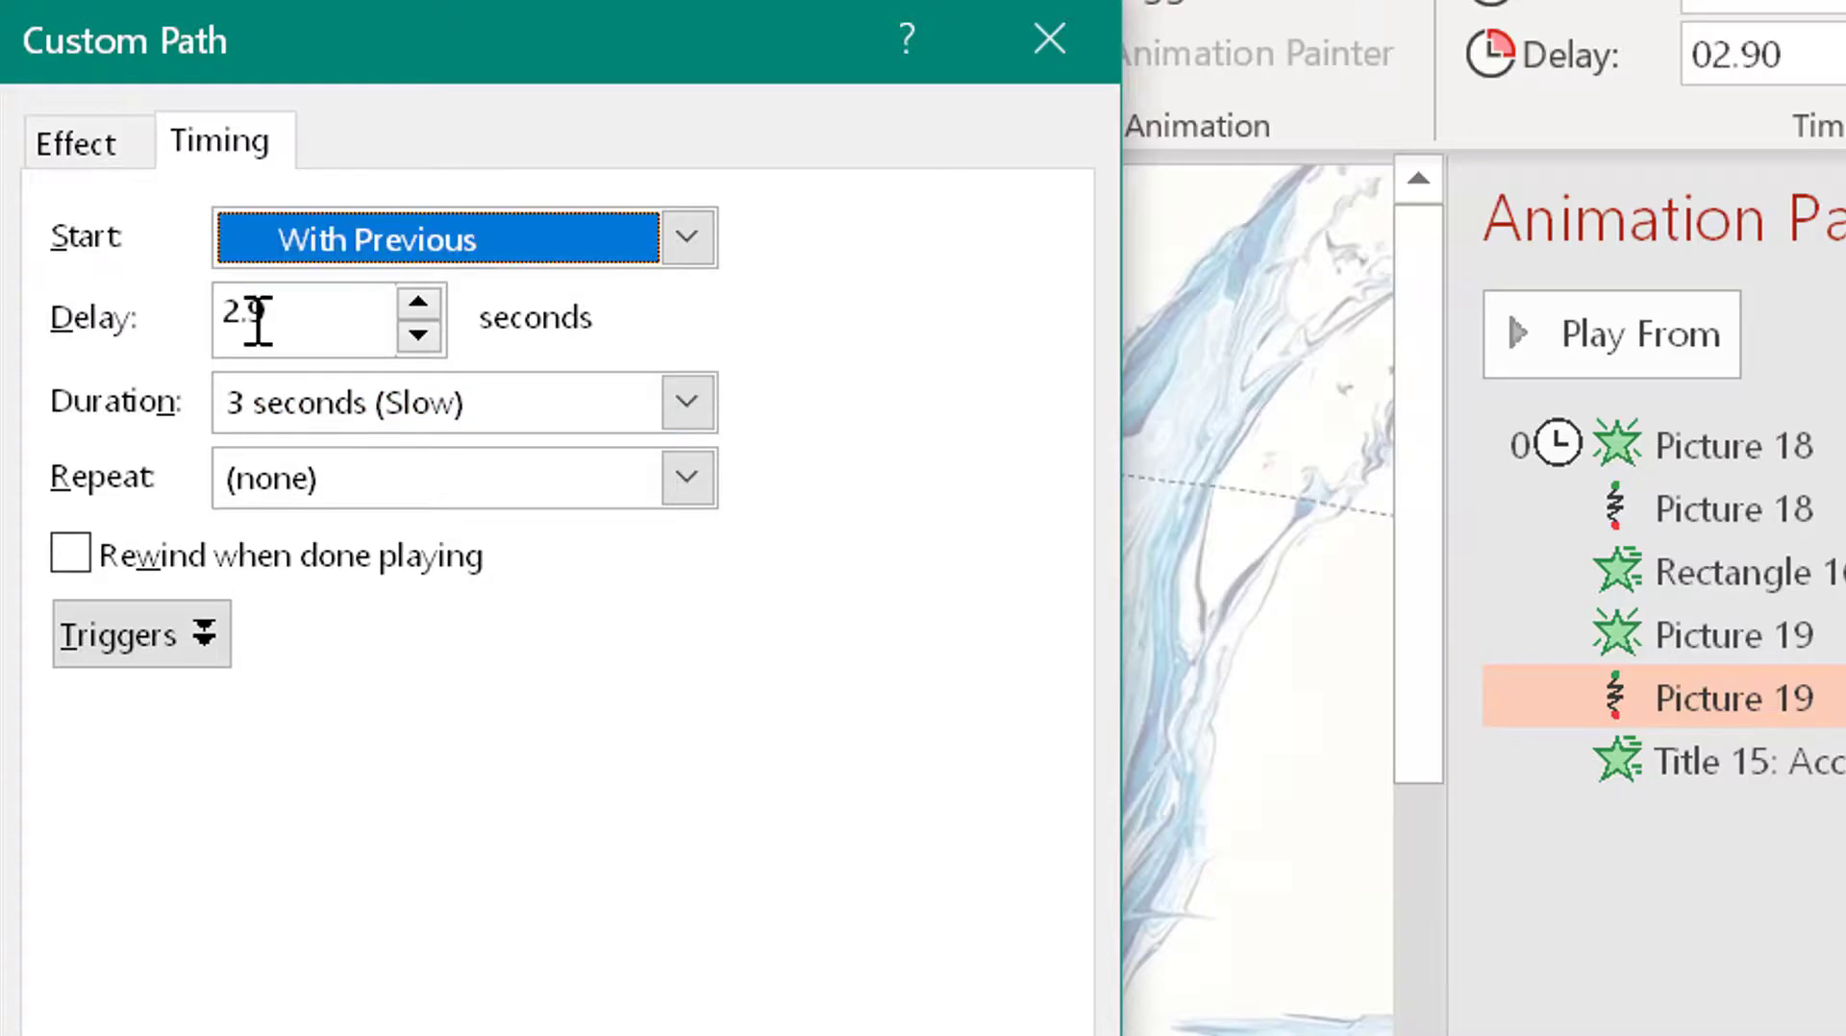
{"action": "left_click", "coordinate": [260, 320]}
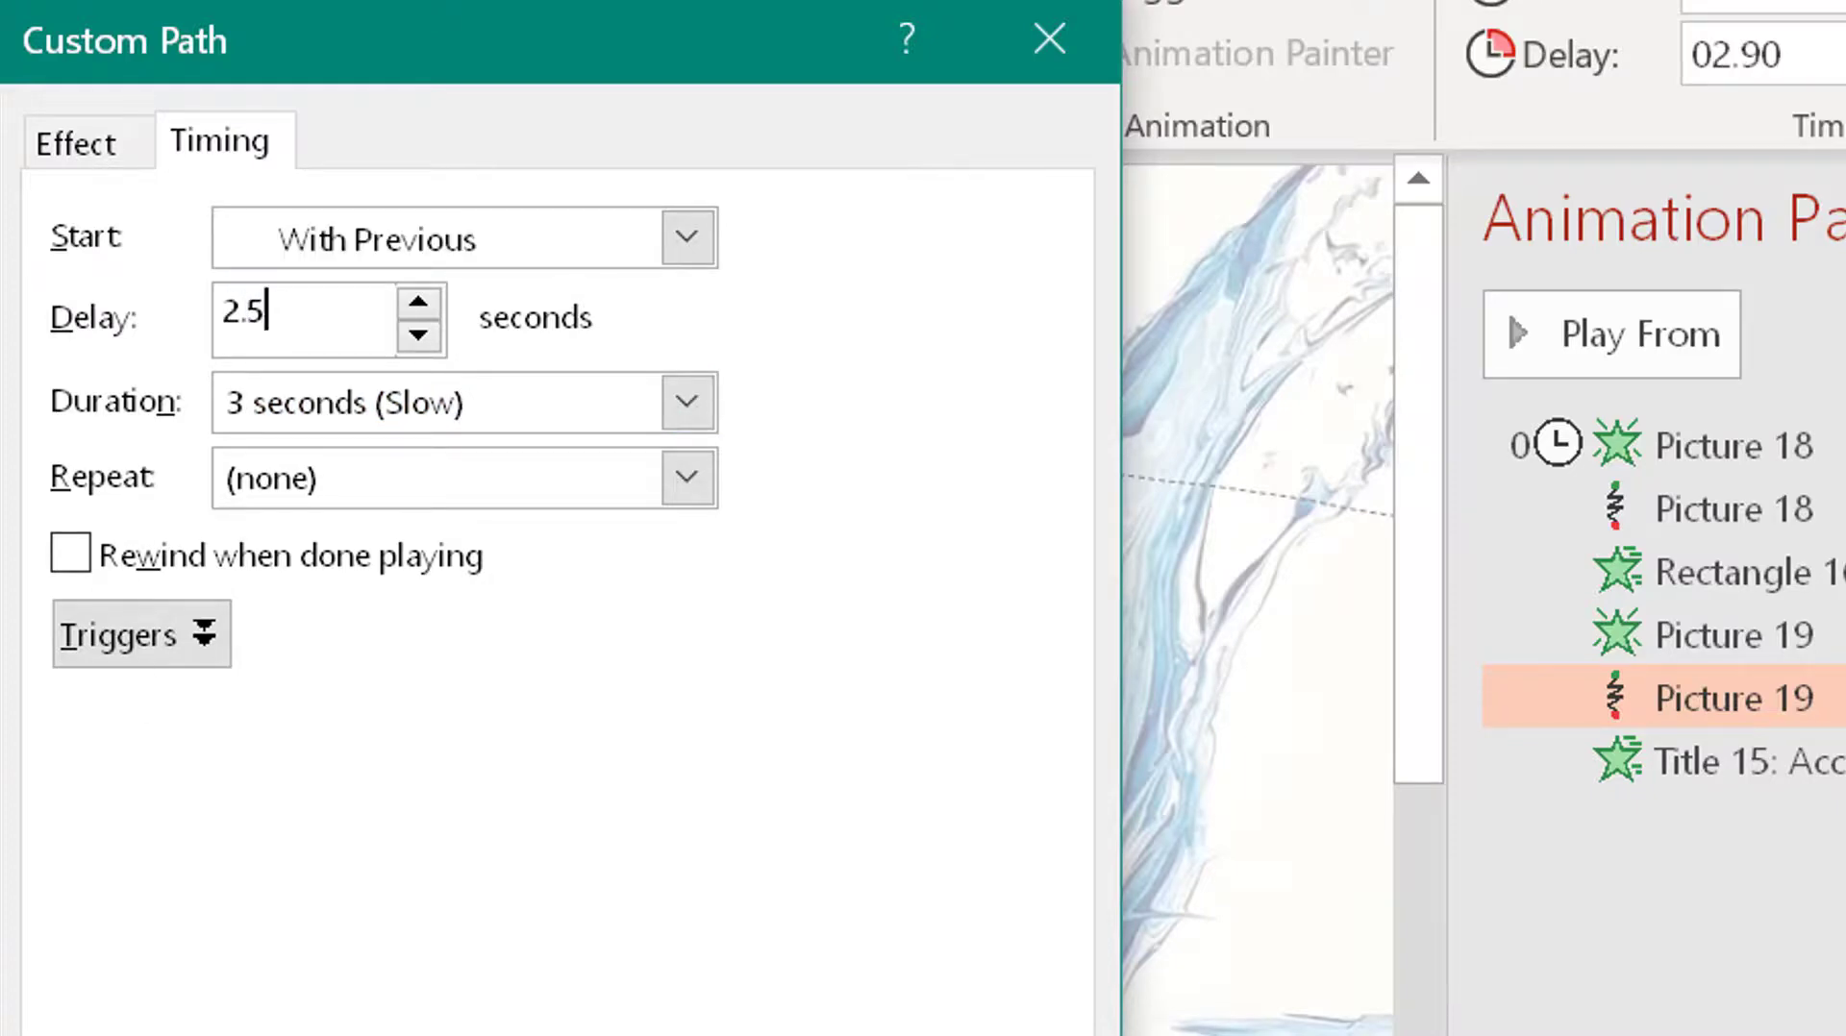
{"action": "key", "text": "Return"}
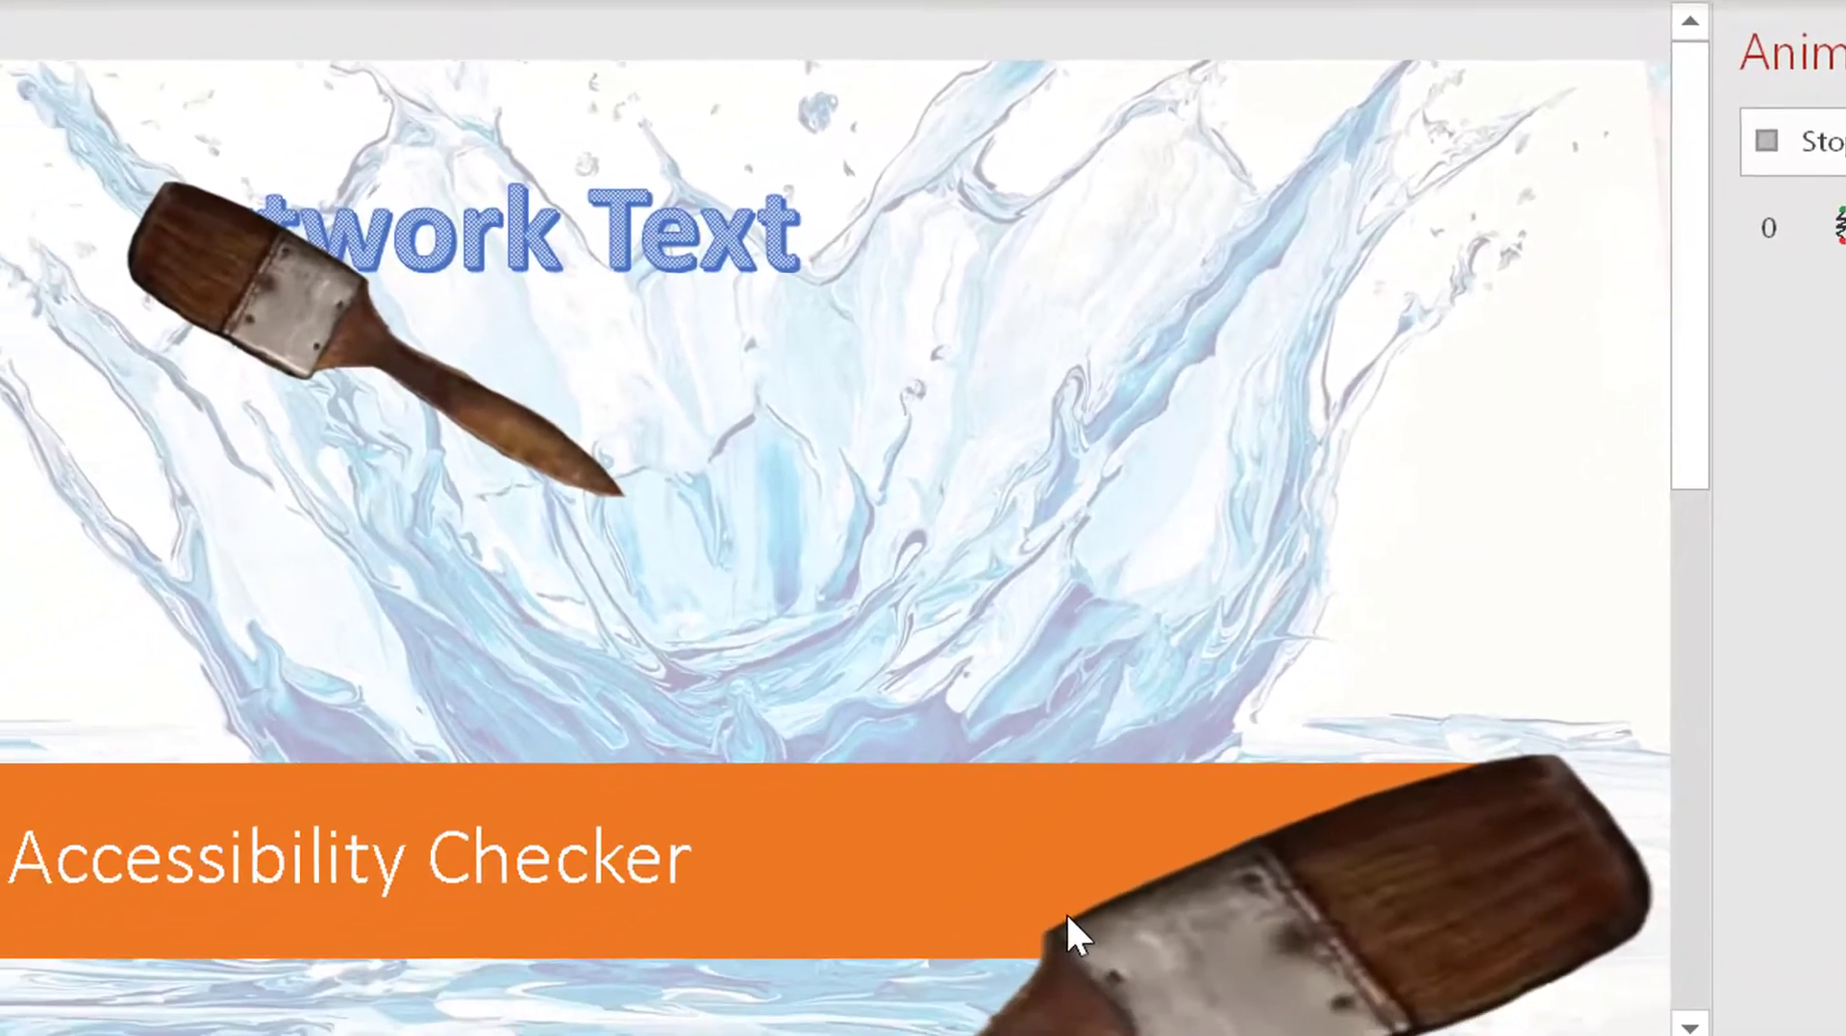